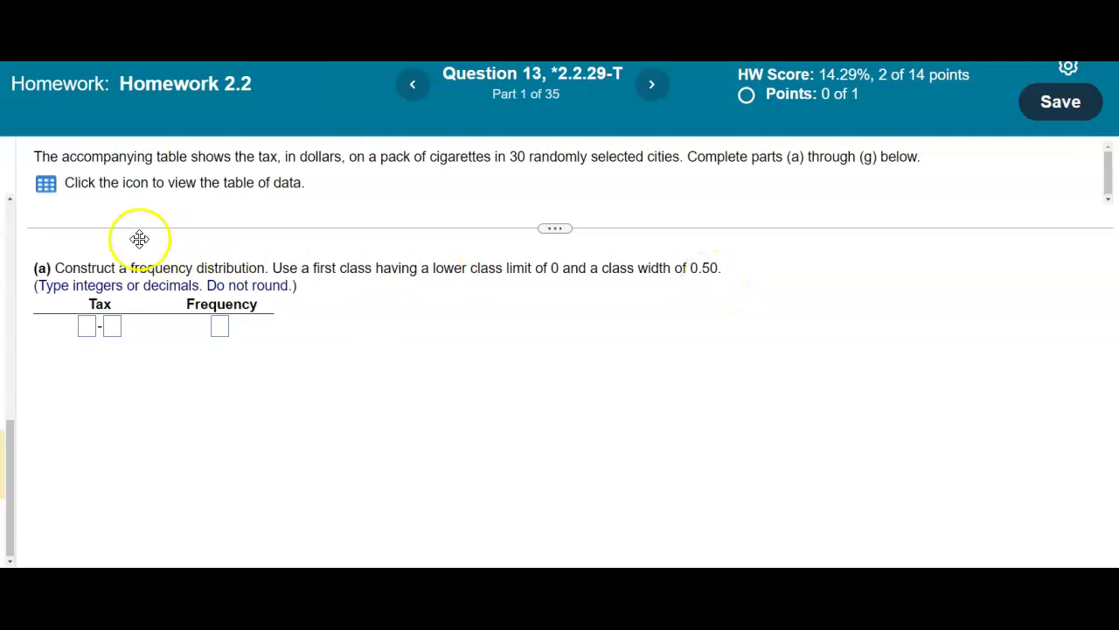
Open the cigarette tax data table beside the question and enter 0 and 0.49 as the first class limits
{"action": "left_click", "coordinate": [51, 189]}
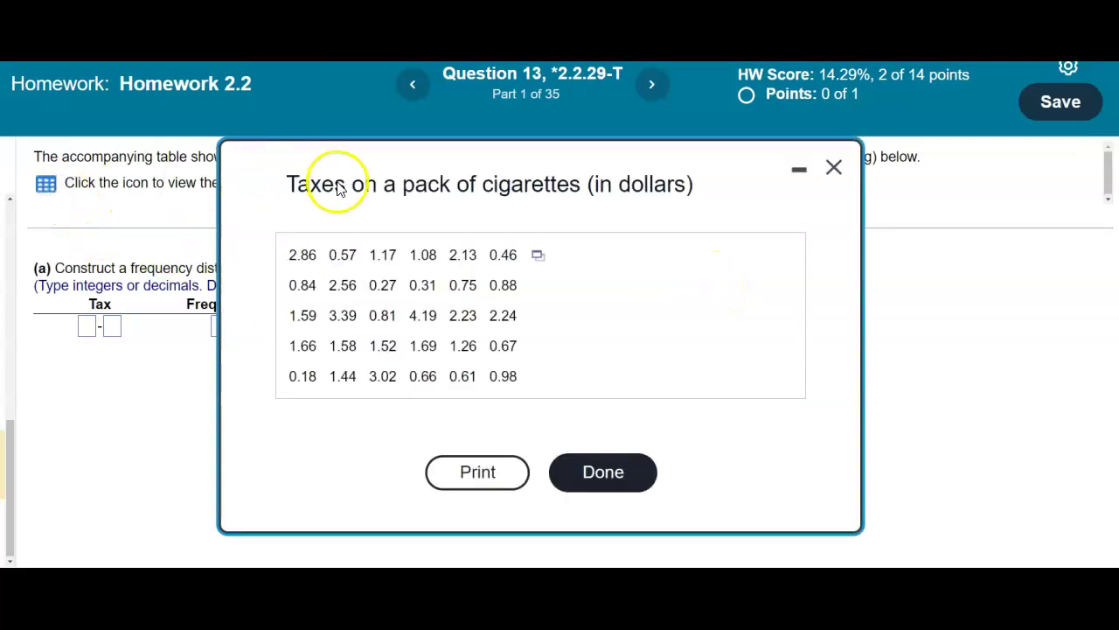
{"action": "left_click_drag", "start_coordinate": [404, 168], "coordinate": [608, 331]}
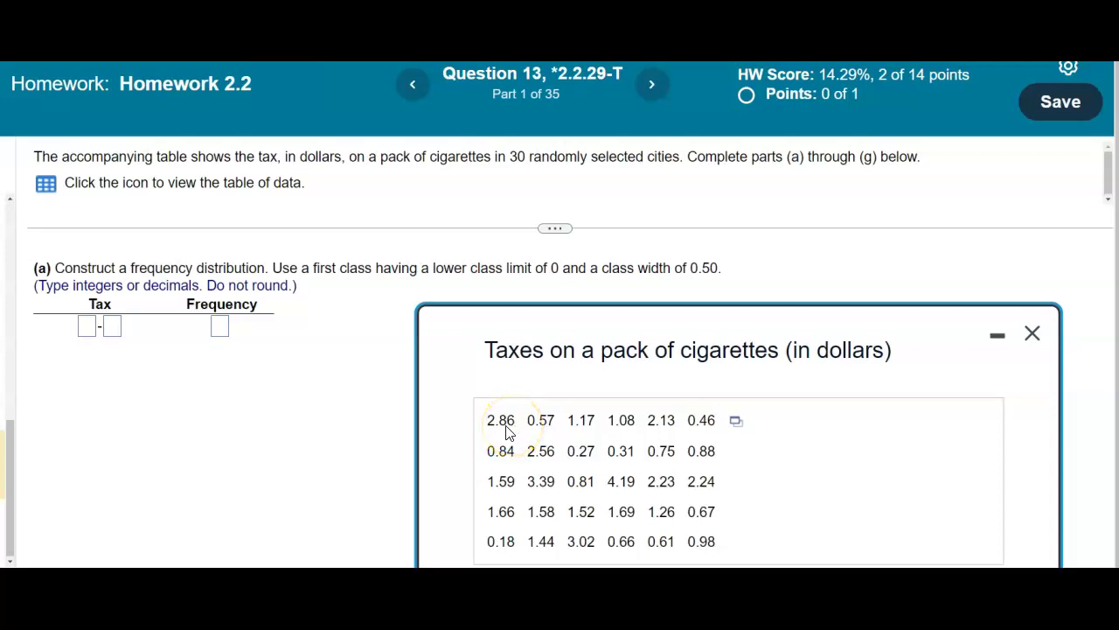
{"action": "left_click", "coordinate": [674, 339]}
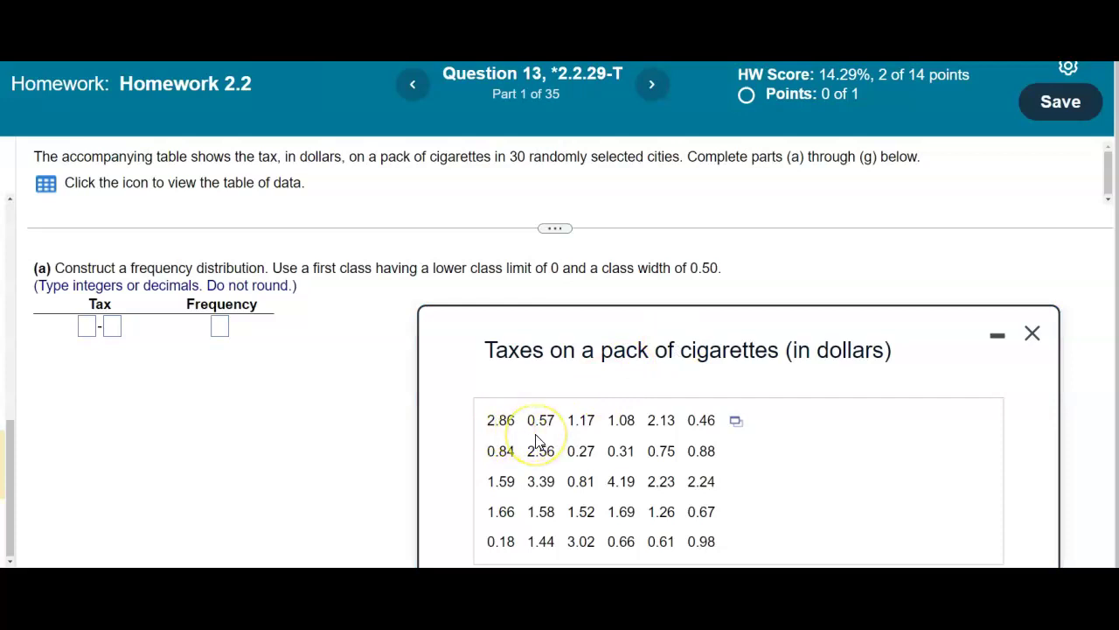
{"action": "left_click", "coordinate": [91, 327]}
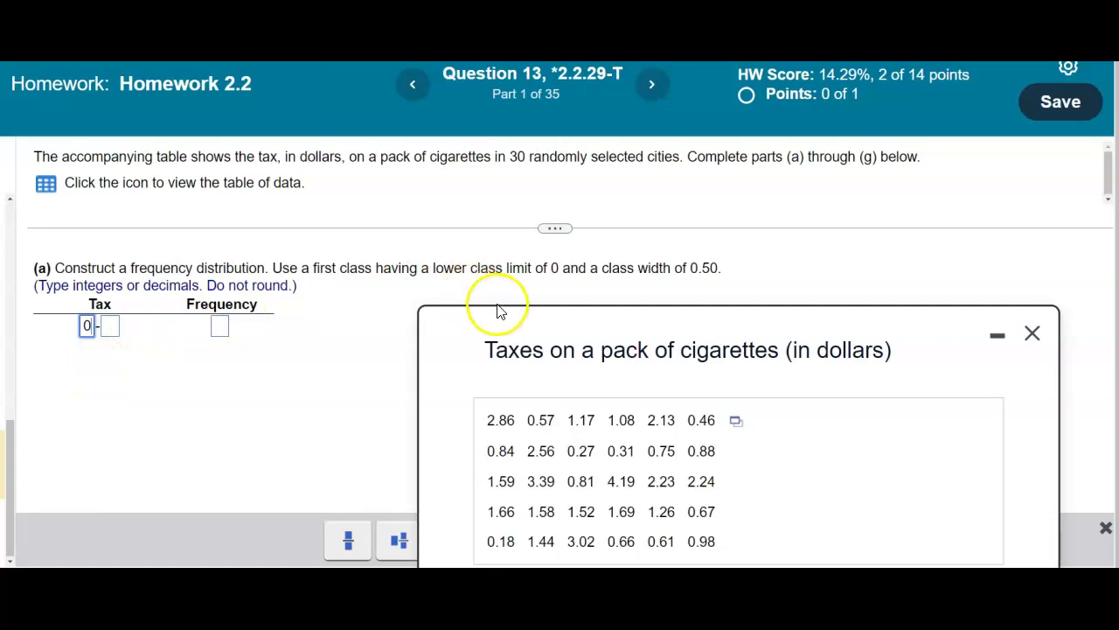
{"action": "left_click", "coordinate": [111, 328]}
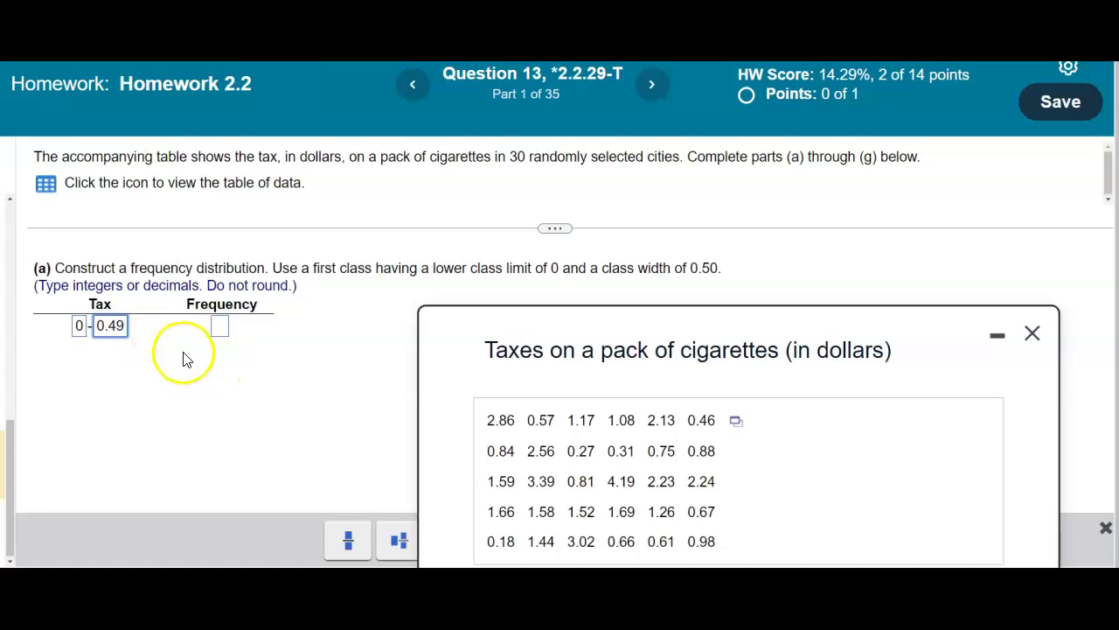
Open the cigarette tax data set in StatCrunch
{"action": "left_click_drag", "start_coordinate": [495, 311], "coordinate": [496, 296]}
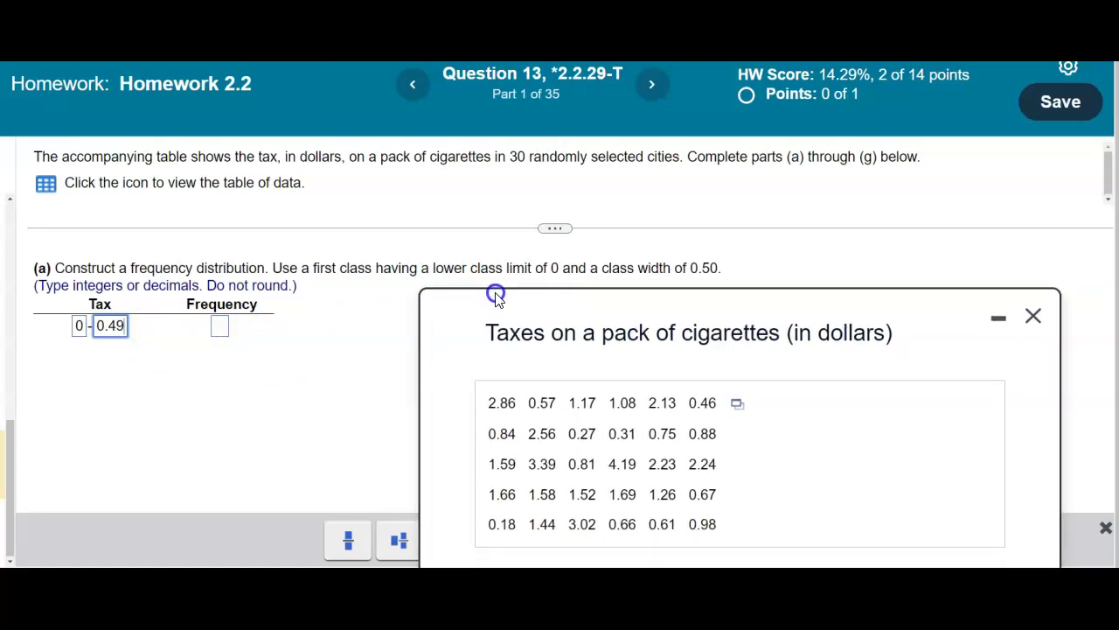
{"action": "left_click", "coordinate": [739, 405]}
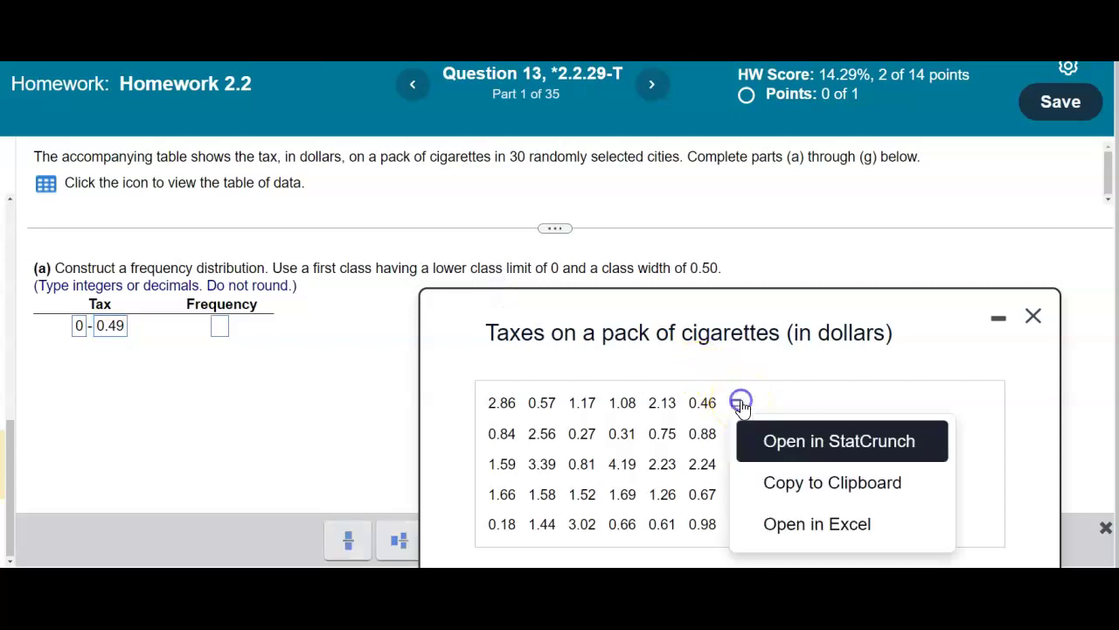
{"action": "left_click", "coordinate": [801, 444]}
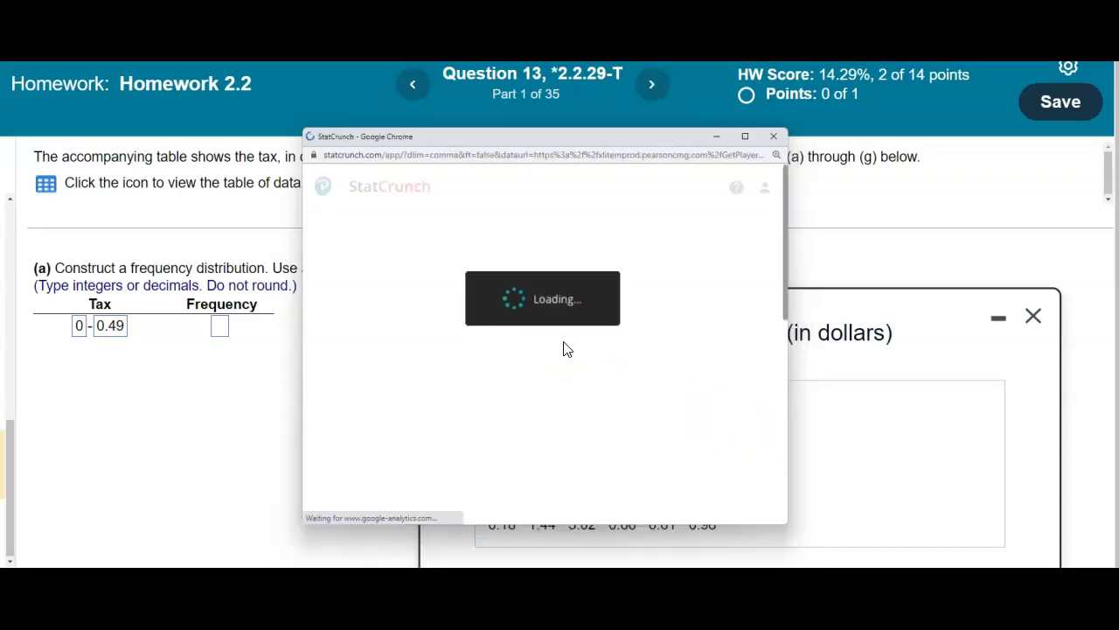
{"action": "left_click", "coordinate": [568, 378]}
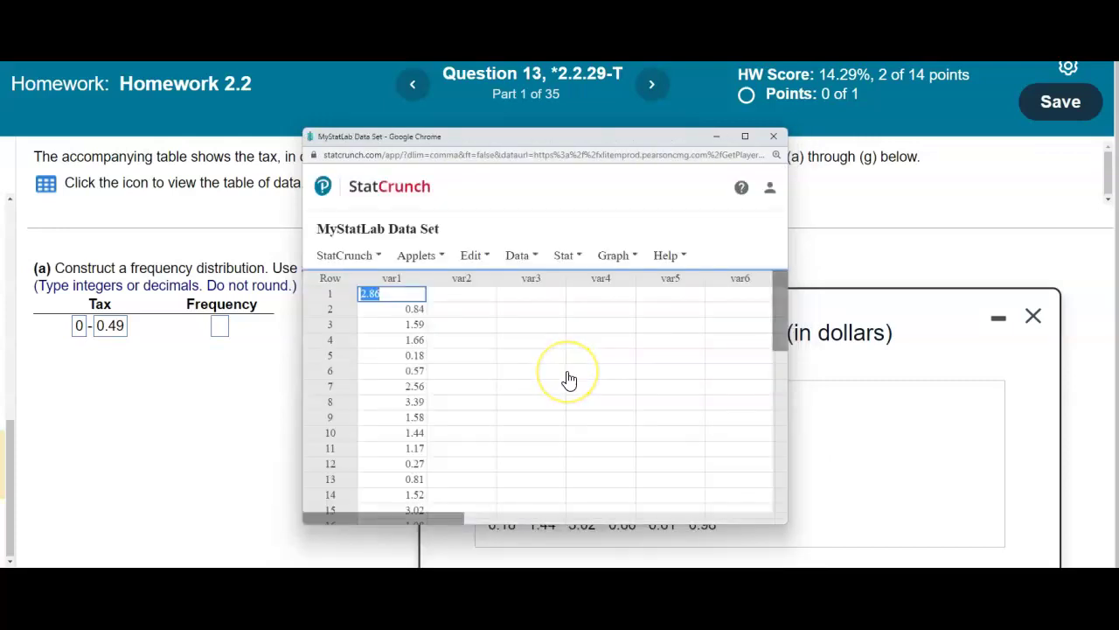
{"action": "left_click", "coordinate": [573, 262]}
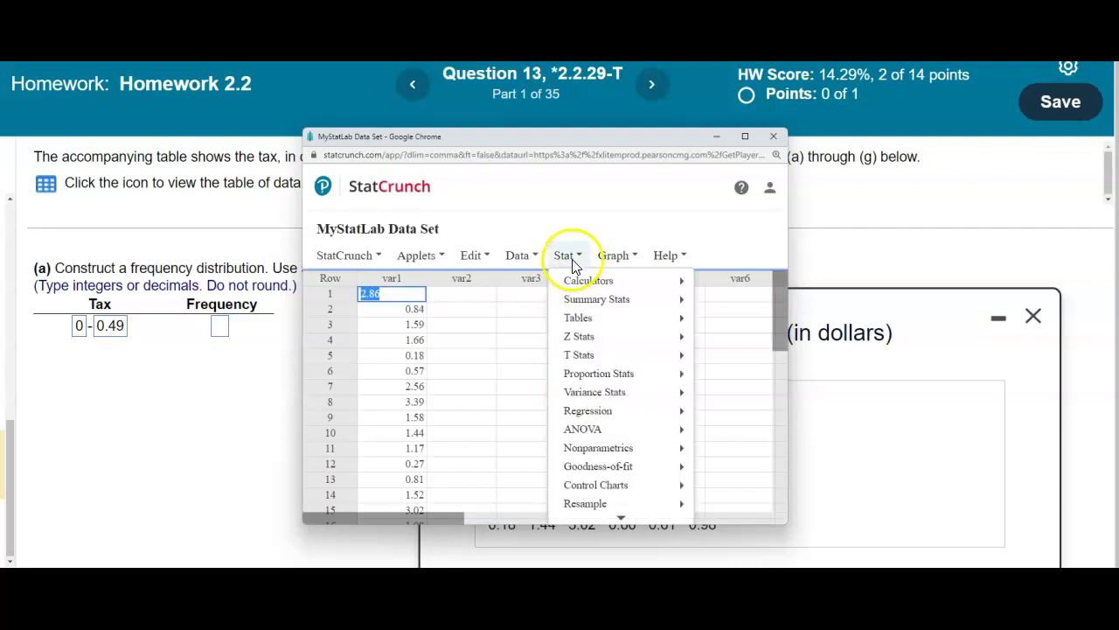
{"action": "mouse_move", "coordinate": [587, 319]}
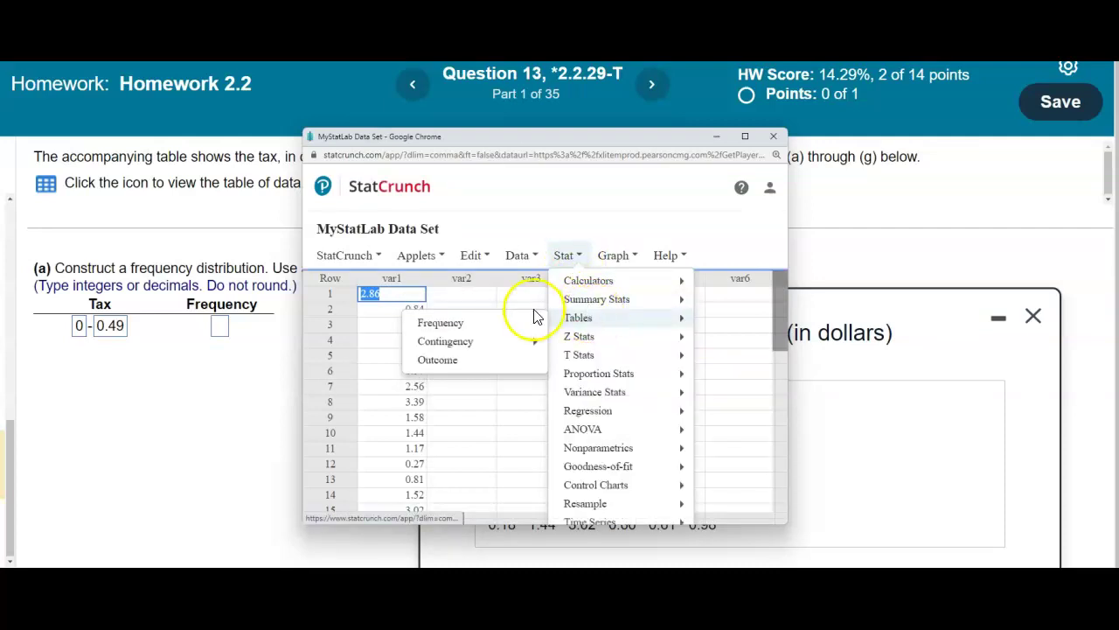
{"action": "left_click", "coordinate": [514, 323]}
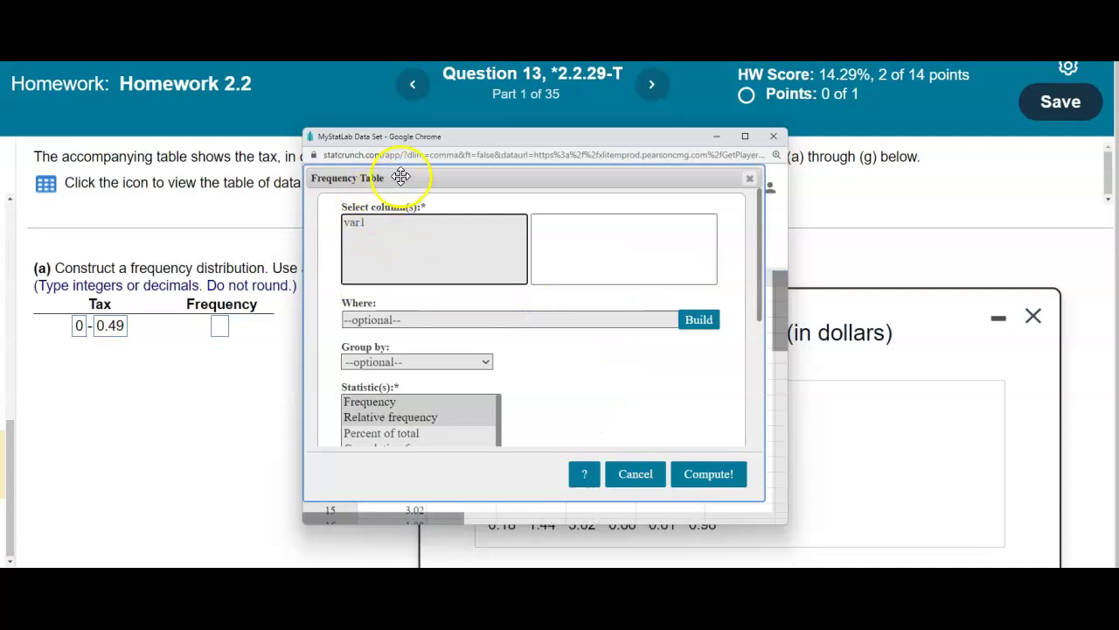
{"action": "left_click", "coordinate": [748, 180]}
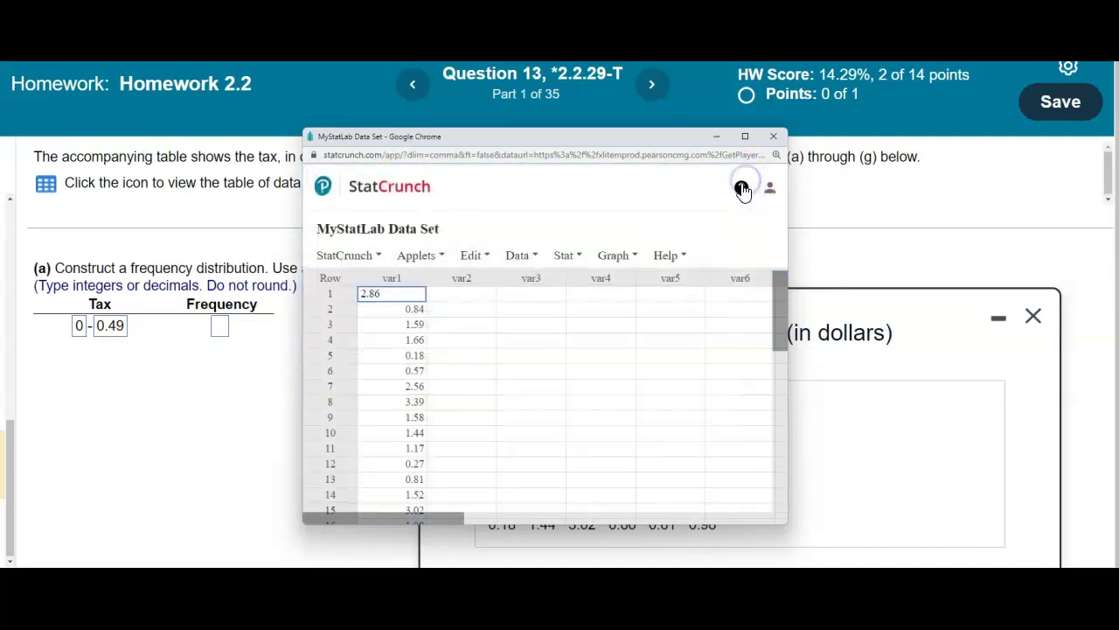
Rename the var1 column to Tax and start a frequency table for that column
{"action": "left_click", "coordinate": [401, 280]}
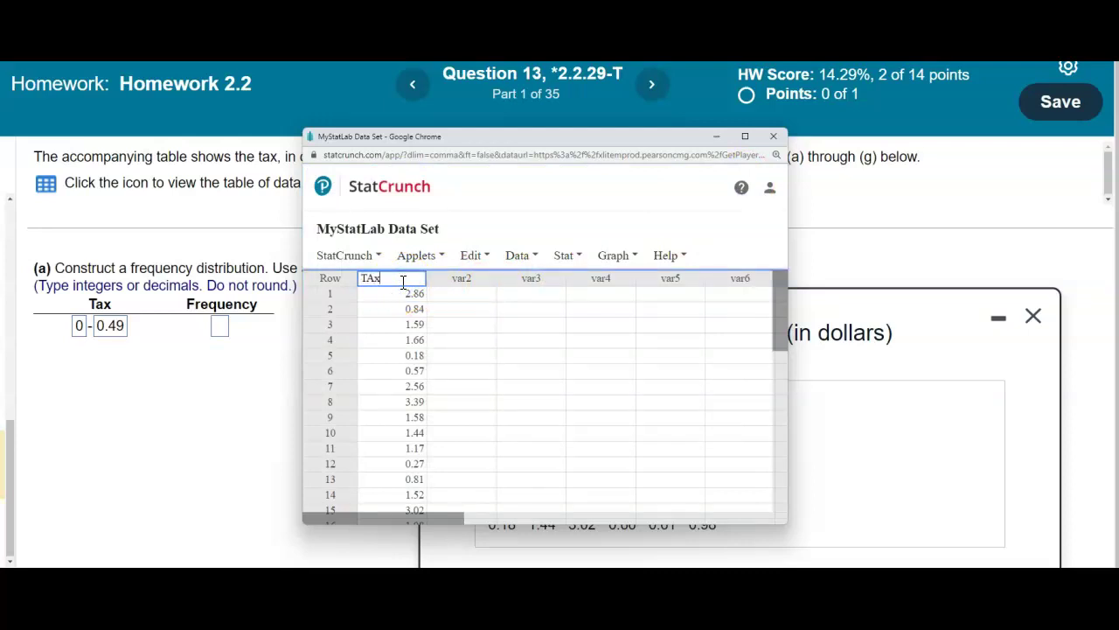
{"action": "left_click", "coordinate": [612, 257]}
{"action": "left_click", "coordinate": [569, 257]}
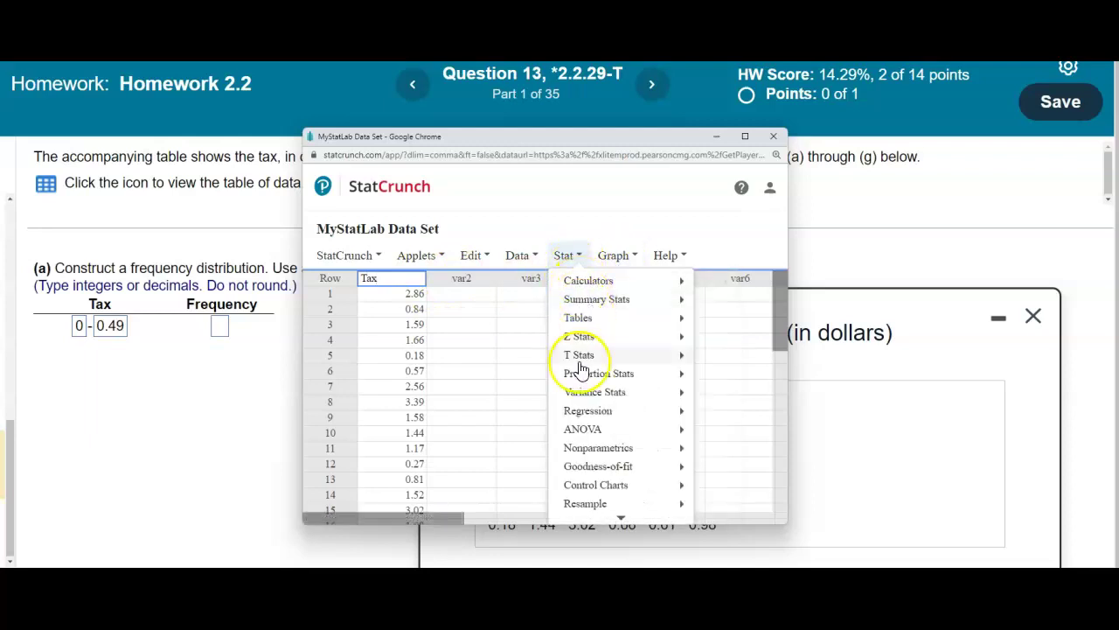
{"action": "mouse_move", "coordinate": [578, 318]}
{"action": "left_click", "coordinate": [503, 323]}
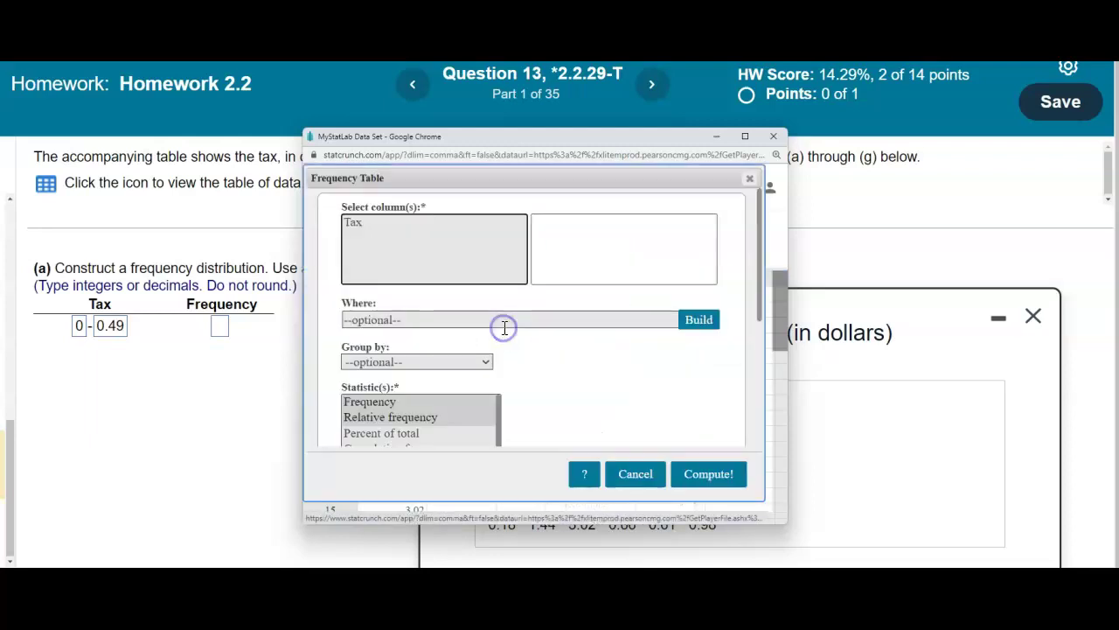
{"action": "left_click", "coordinate": [378, 226]}
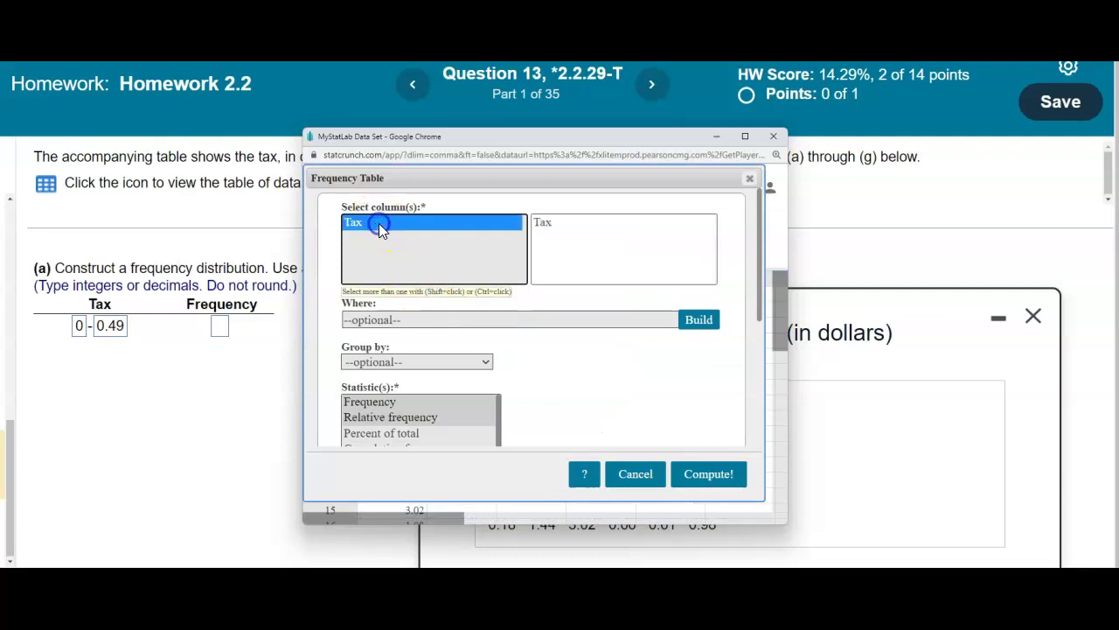
Restrict the frequency table's statistics to Frequency only
{"action": "scroll", "coordinate": [748, 345], "scroll_direction": "down", "scroll_amount": 2}
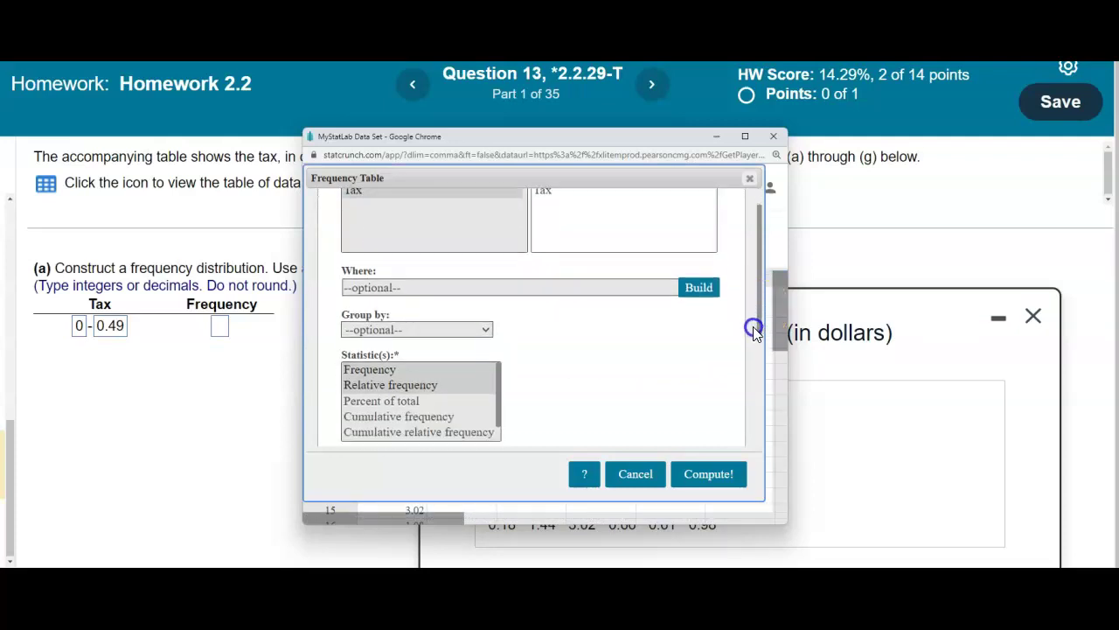
{"action": "scroll", "coordinate": [745, 354], "scroll_direction": "down", "scroll_amount": 1}
{"action": "left_click", "coordinate": [369, 276]}
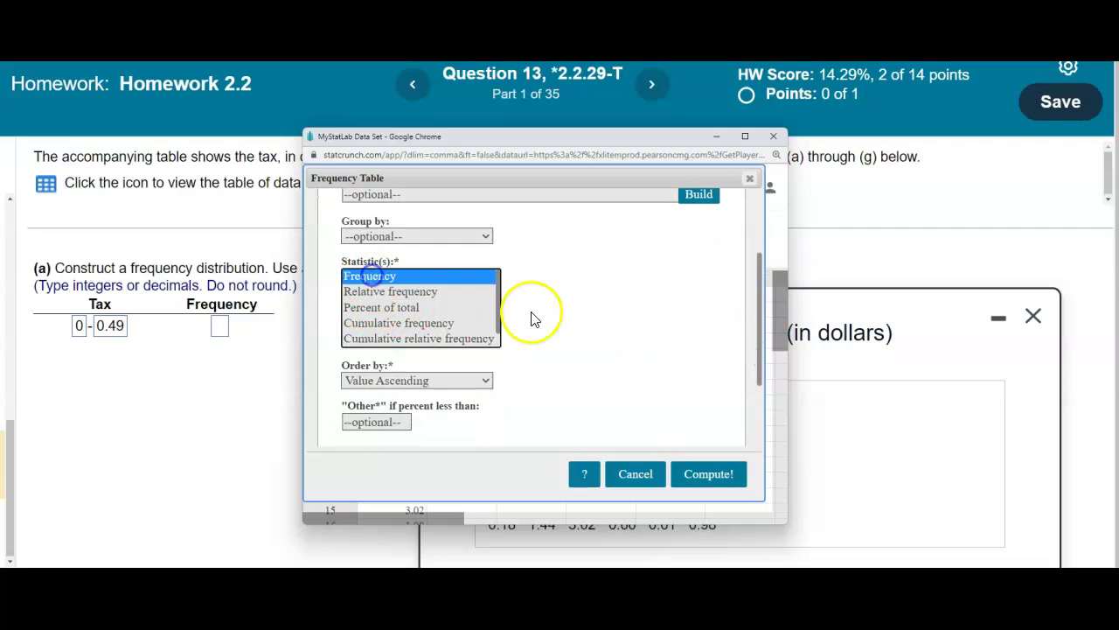
Bin the numerical values starting at 0 with a width of 0.50 and compute the frequency table
{"action": "left_click_drag", "start_coordinate": [757, 341], "coordinate": [757, 396]}
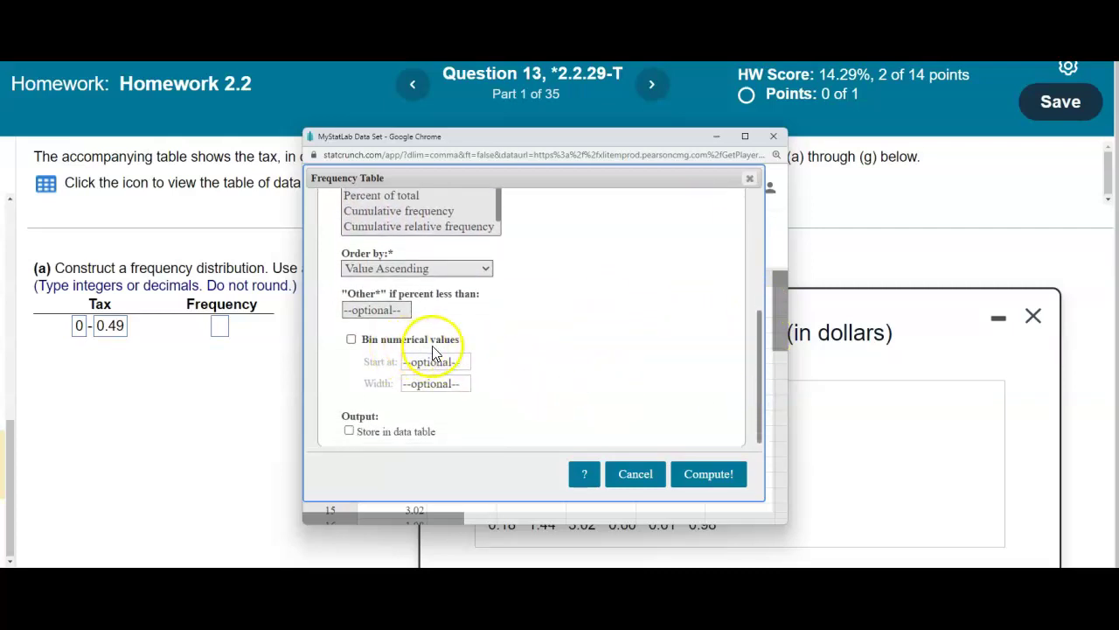
{"action": "left_click", "coordinate": [351, 343]}
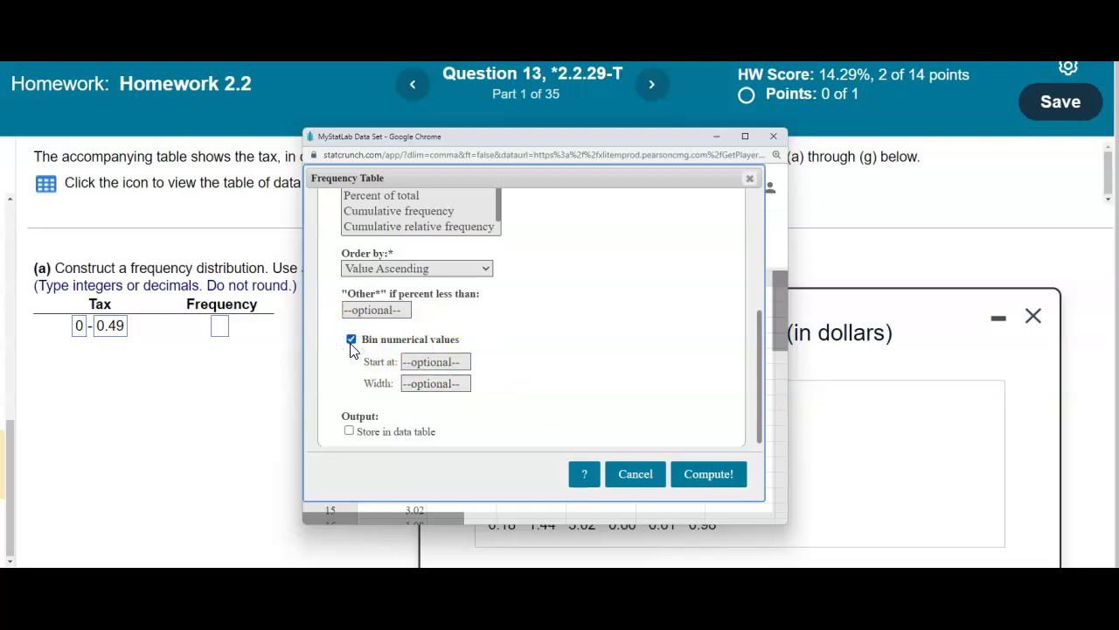
{"action": "left_click", "coordinate": [431, 360]}
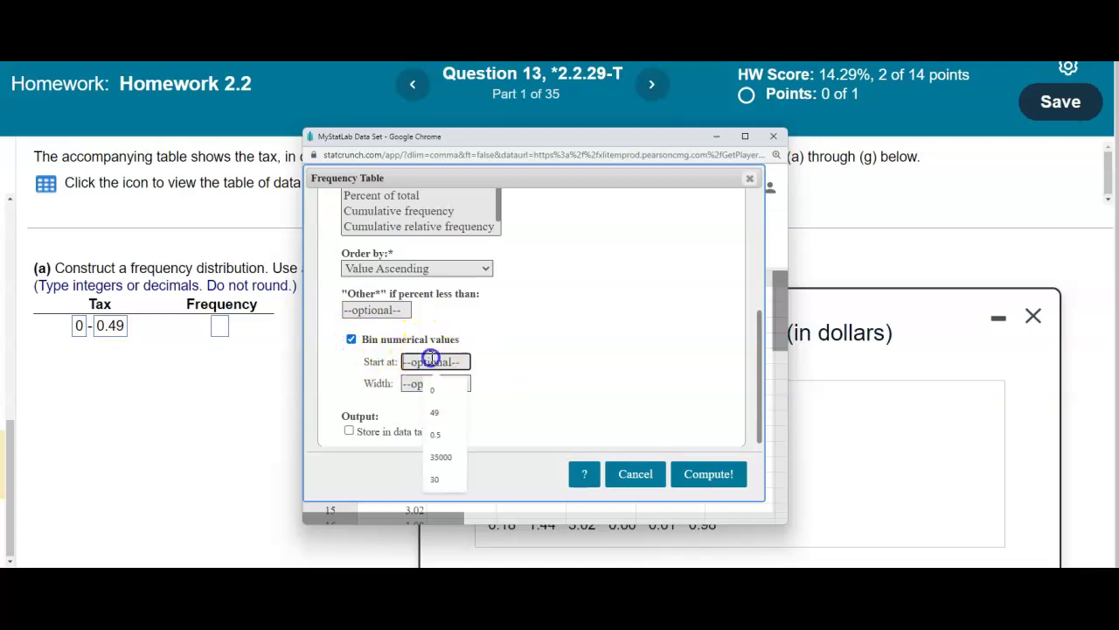
{"action": "type", "text": "0"}
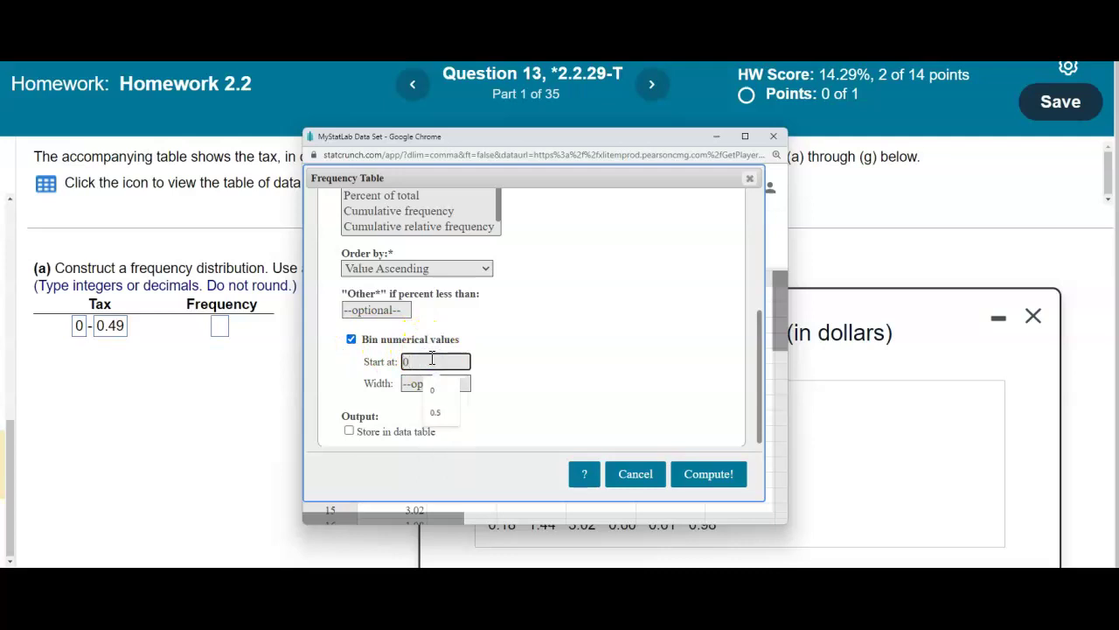
{"action": "left_click", "coordinate": [409, 384]}
{"action": "type", "text": "0.50"}
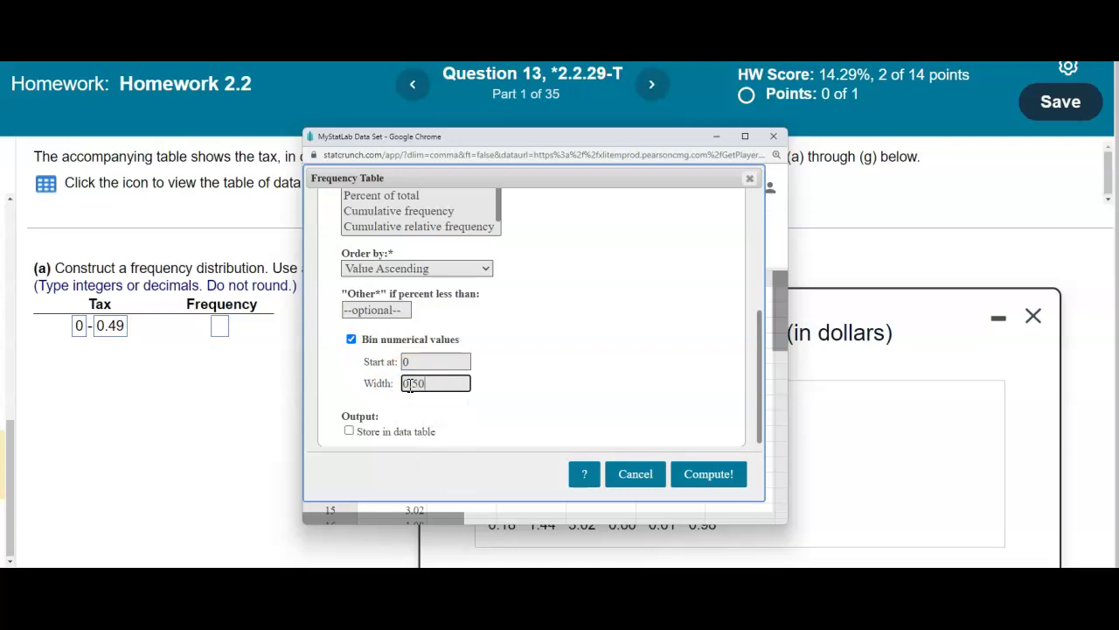
{"action": "left_click", "coordinate": [711, 471]}
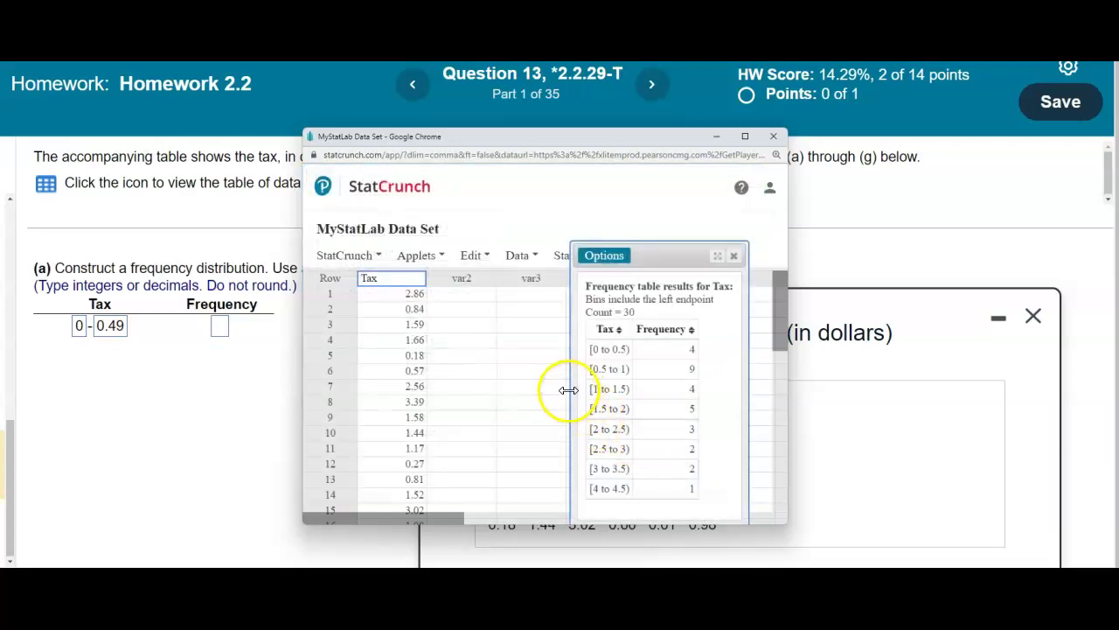
Widen the frequency table results, enter 4 as the frequency of the 0–0.49 class, and submit the answer
{"action": "left_click_drag", "start_coordinate": [570, 390], "coordinate": [440, 385]}
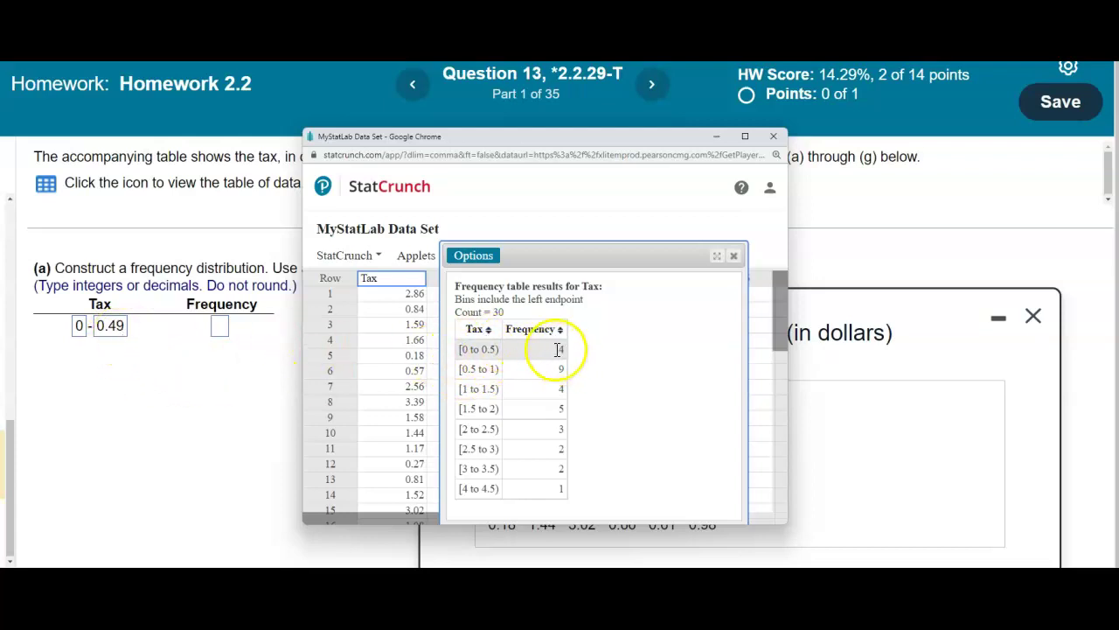
{"action": "left_click", "coordinate": [220, 333]}
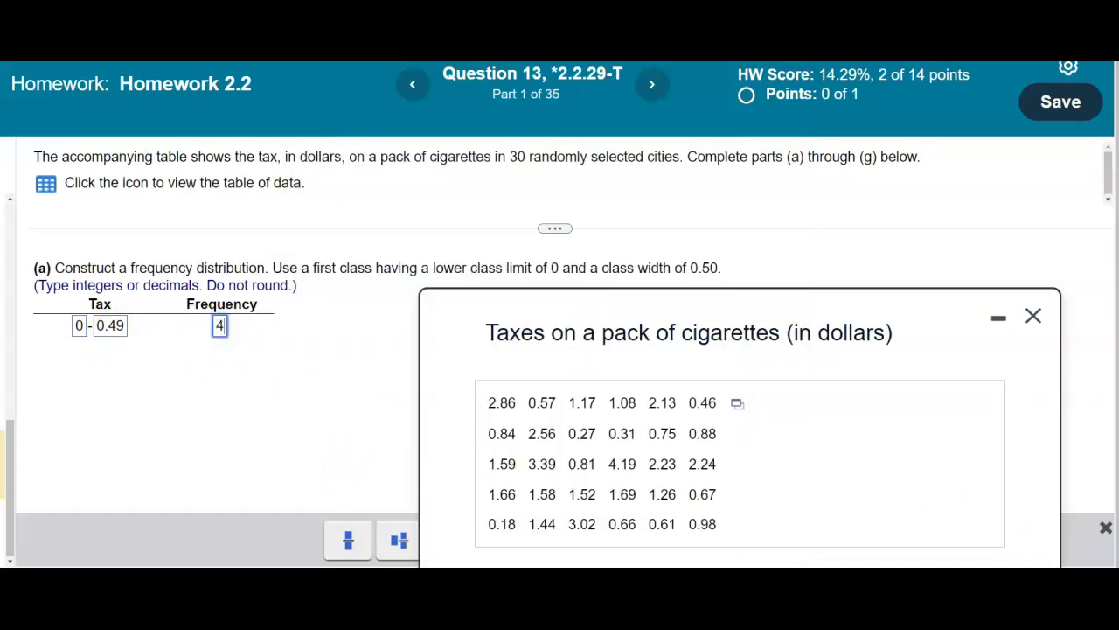
{"action": "key", "text": "Return"}
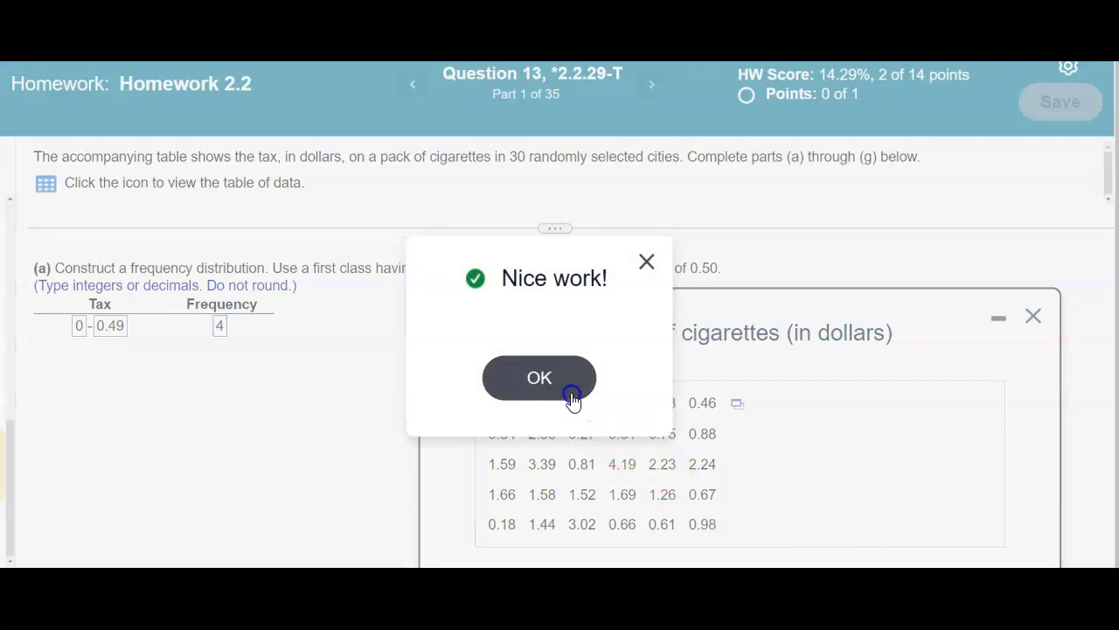
{"action": "left_click", "coordinate": [572, 397]}
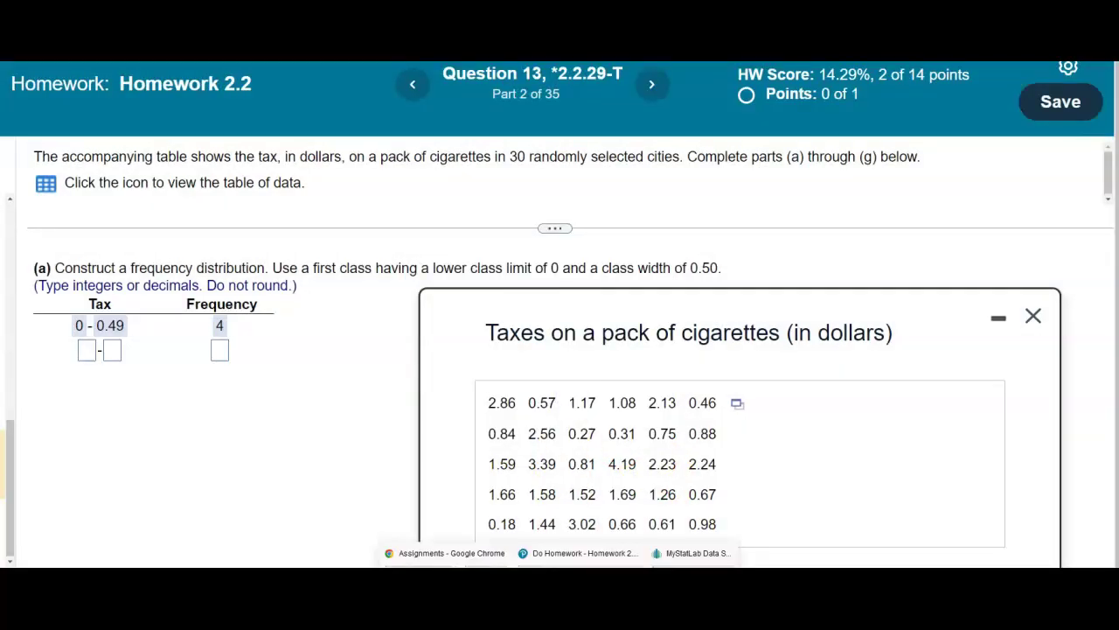
Fill in the second class as 0.50–0.99 with frequency 9 from the StatCrunch results and submit it
{"action": "left_click", "coordinate": [695, 552]}
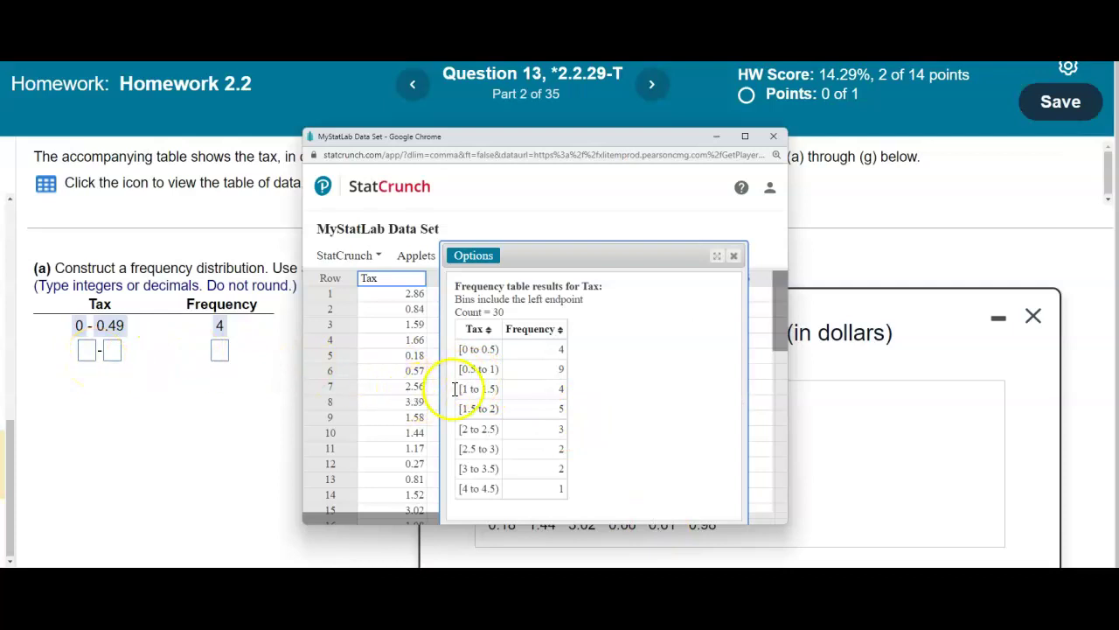
{"action": "left_click", "coordinate": [91, 350]}
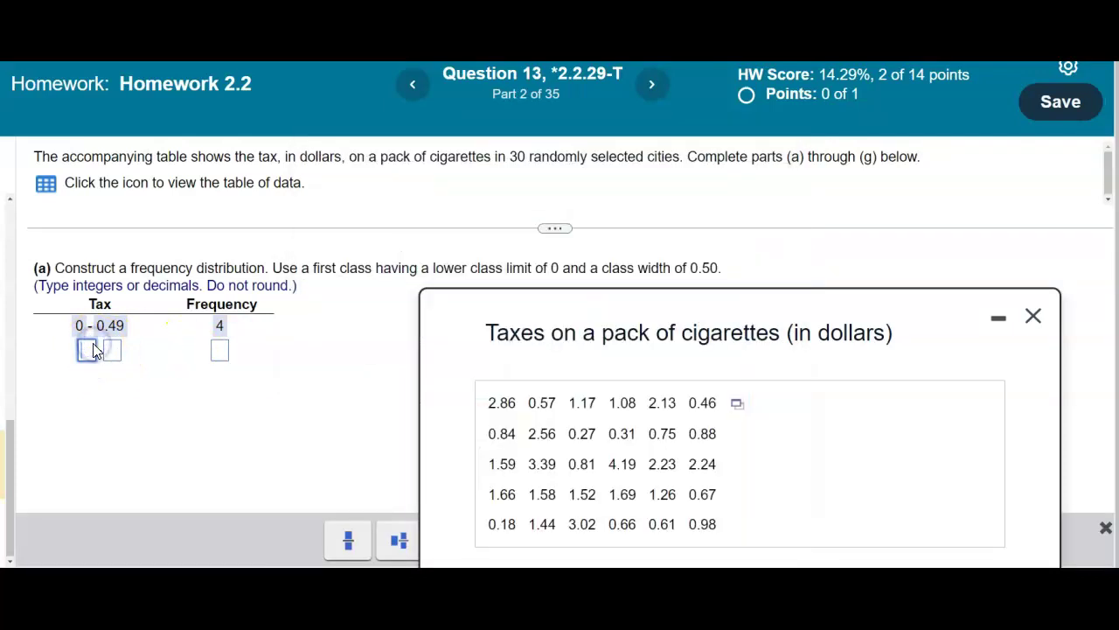
{"action": "type", "text": "0.50"}
{"action": "left_click", "coordinate": [121, 350]}
{"action": "type", "text": "0.99"}
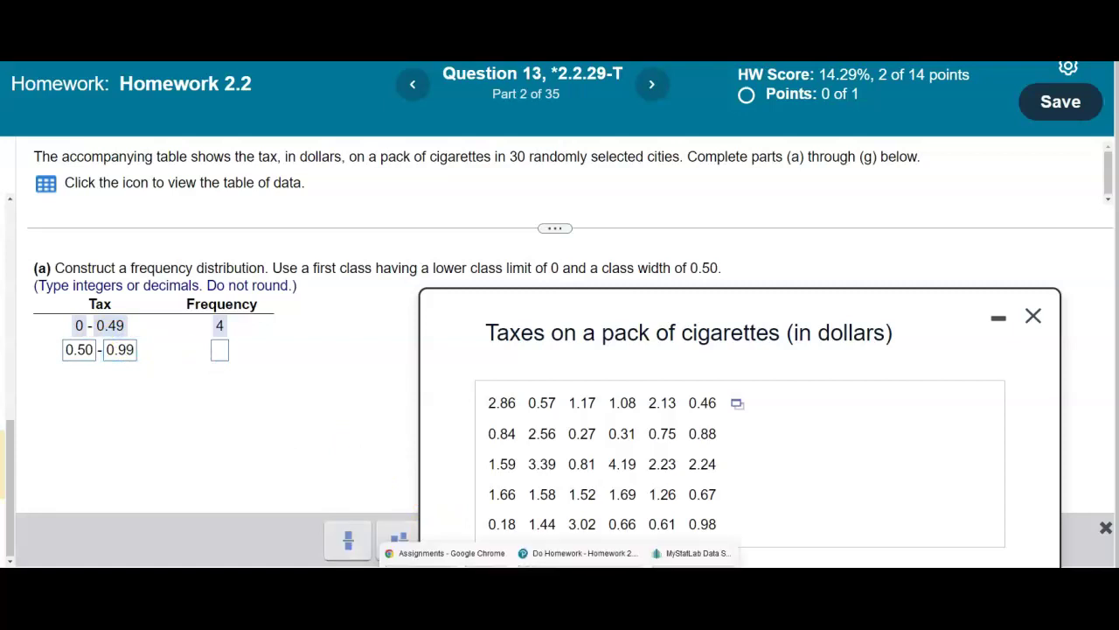
{"action": "left_click", "coordinate": [712, 552]}
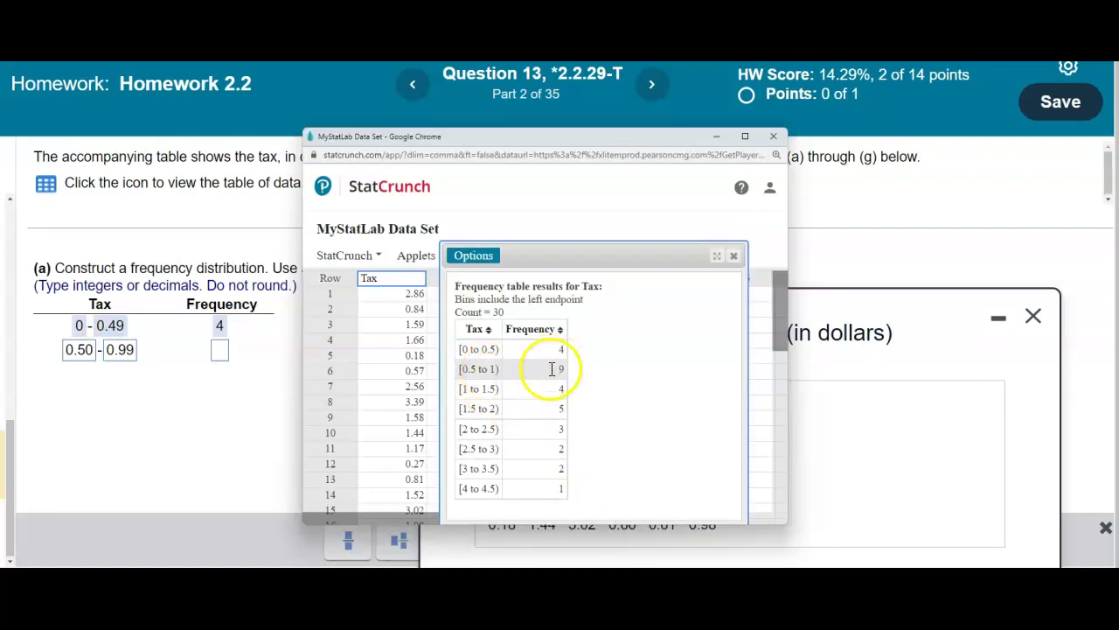
{"action": "left_click", "coordinate": [219, 351]}
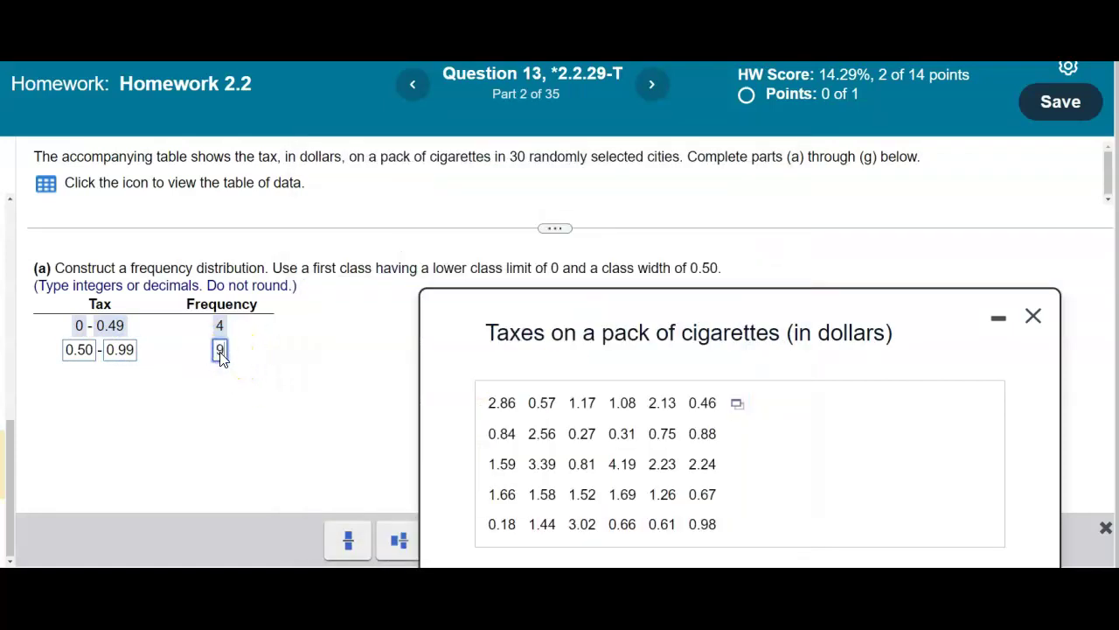
{"action": "key", "text": "Return"}
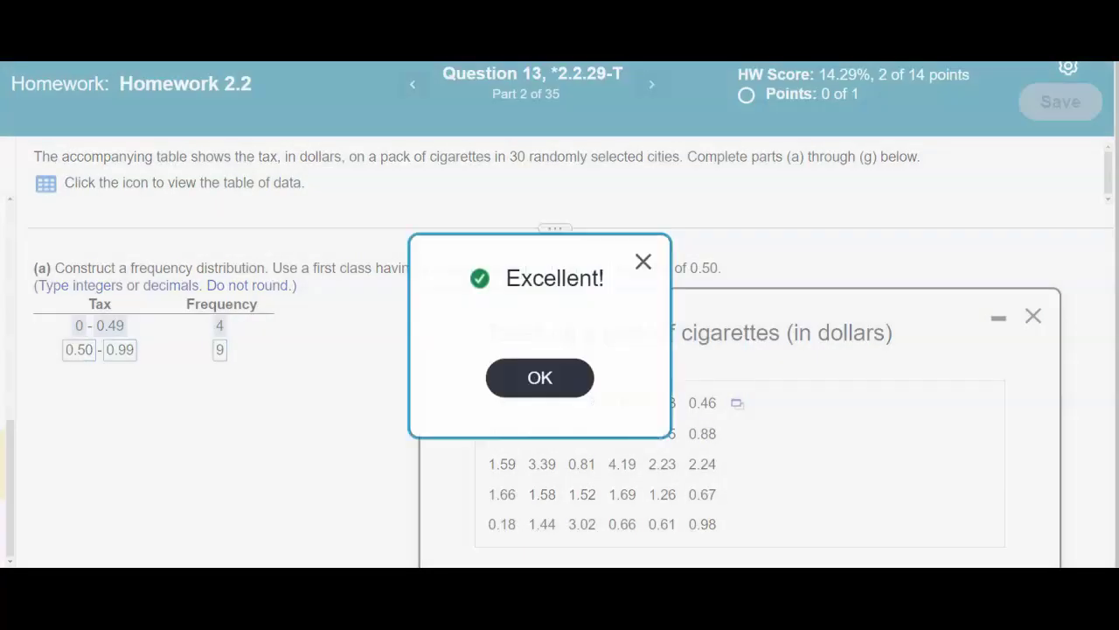
Fill in the third class as 1–1.49 with frequency 4 from the StatCrunch results and submit it
{"action": "left_click", "coordinate": [553, 391]}
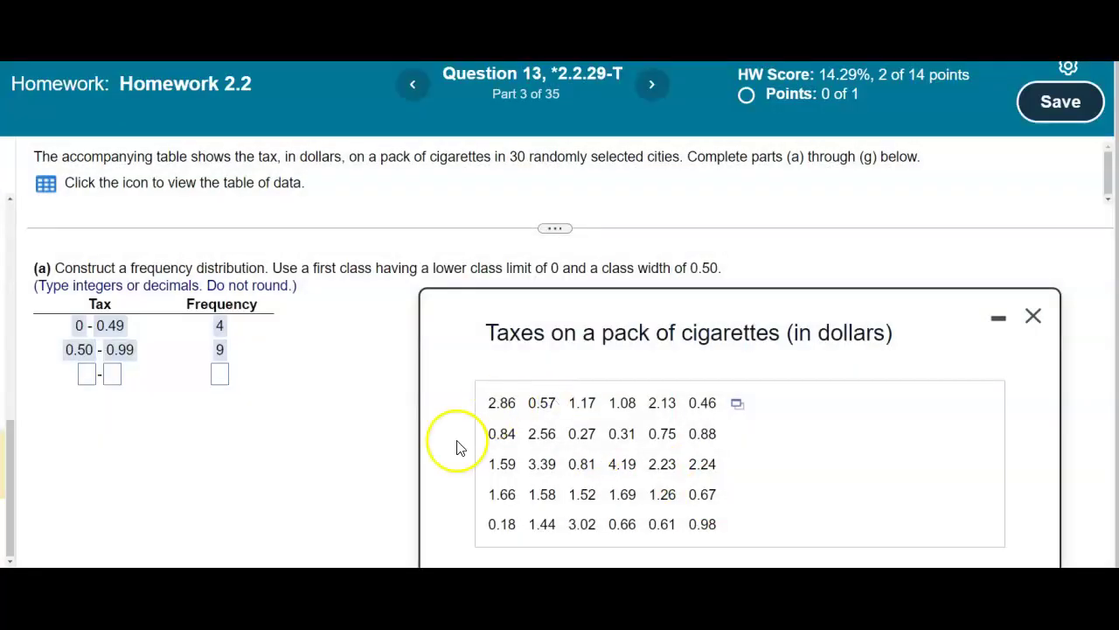
{"action": "left_click", "coordinate": [91, 376]}
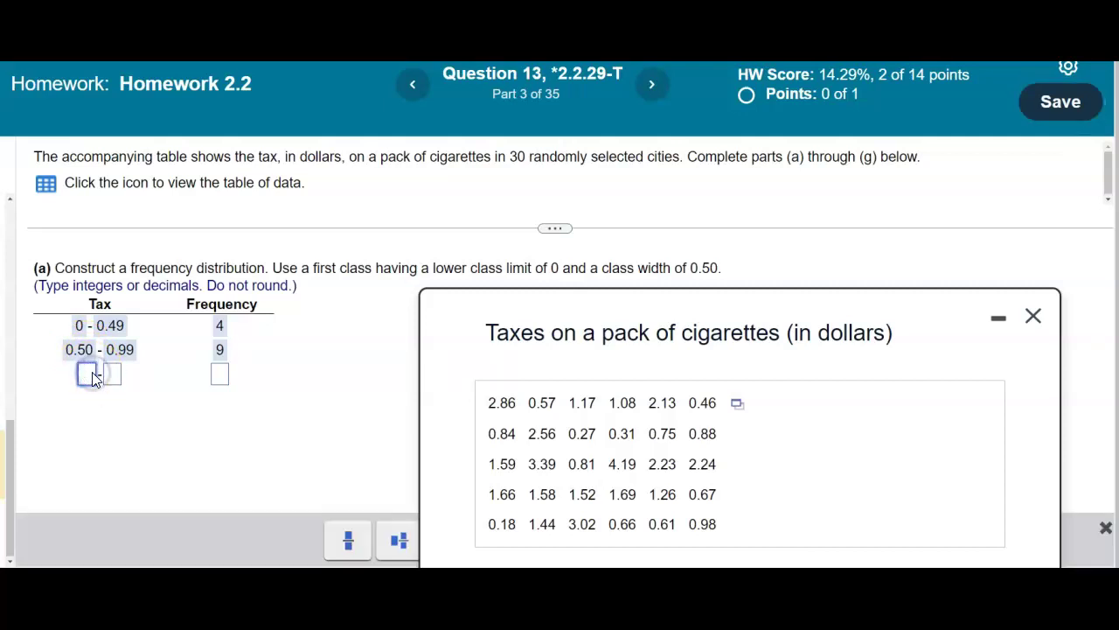
{"action": "left_click", "coordinate": [111, 375]}
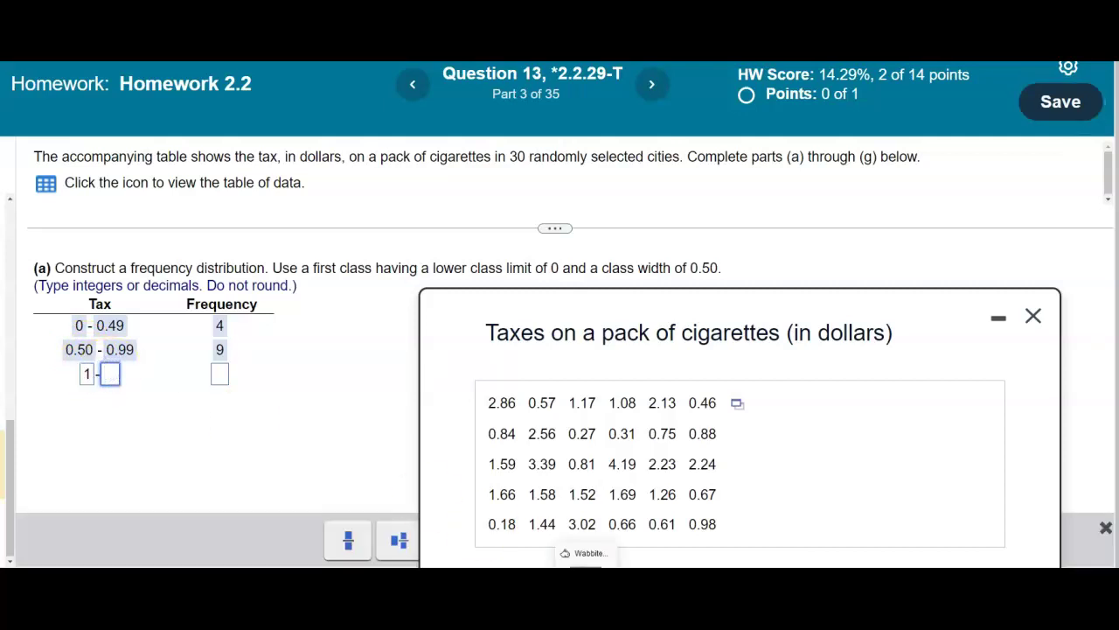
{"action": "left_click", "coordinate": [686, 553]}
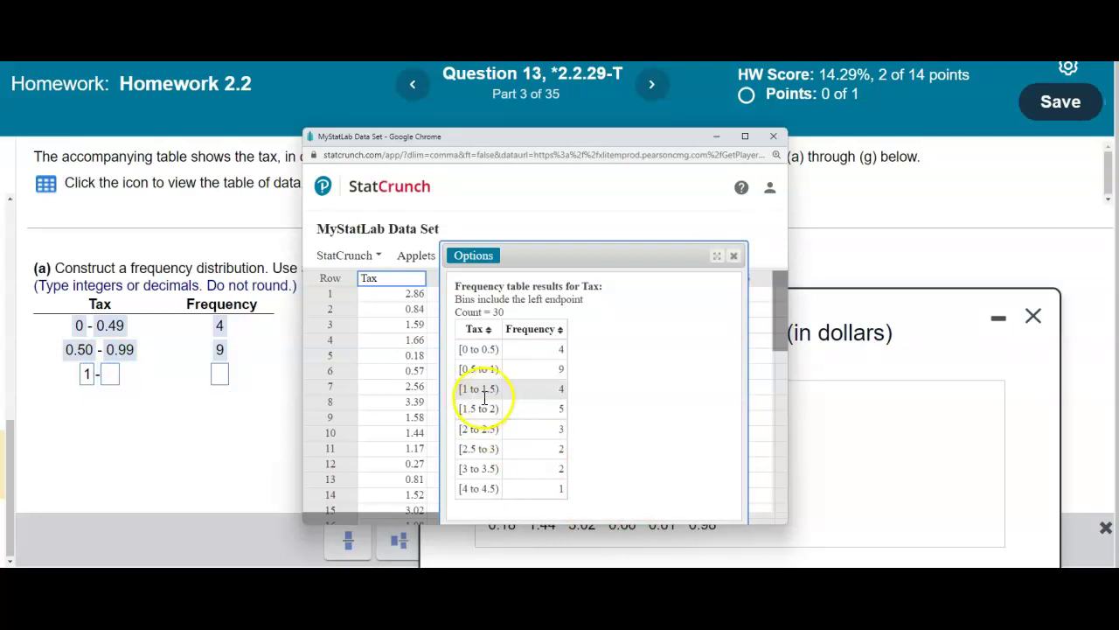
{"action": "left_click", "coordinate": [114, 375]}
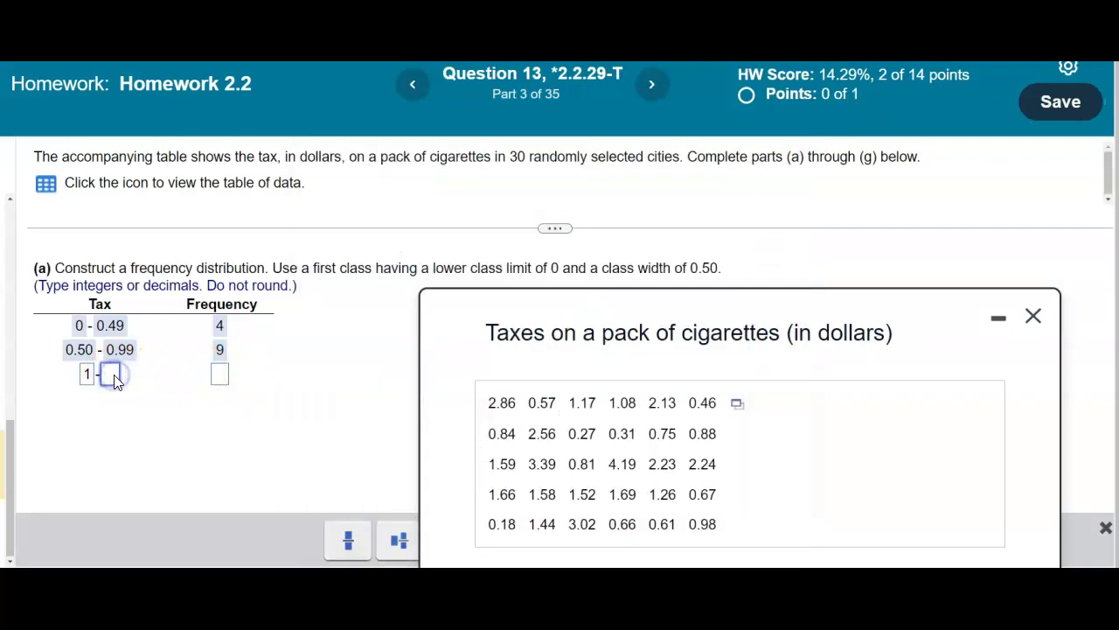
{"action": "left_click", "coordinate": [241, 405]}
{"action": "left_click", "coordinate": [712, 553]}
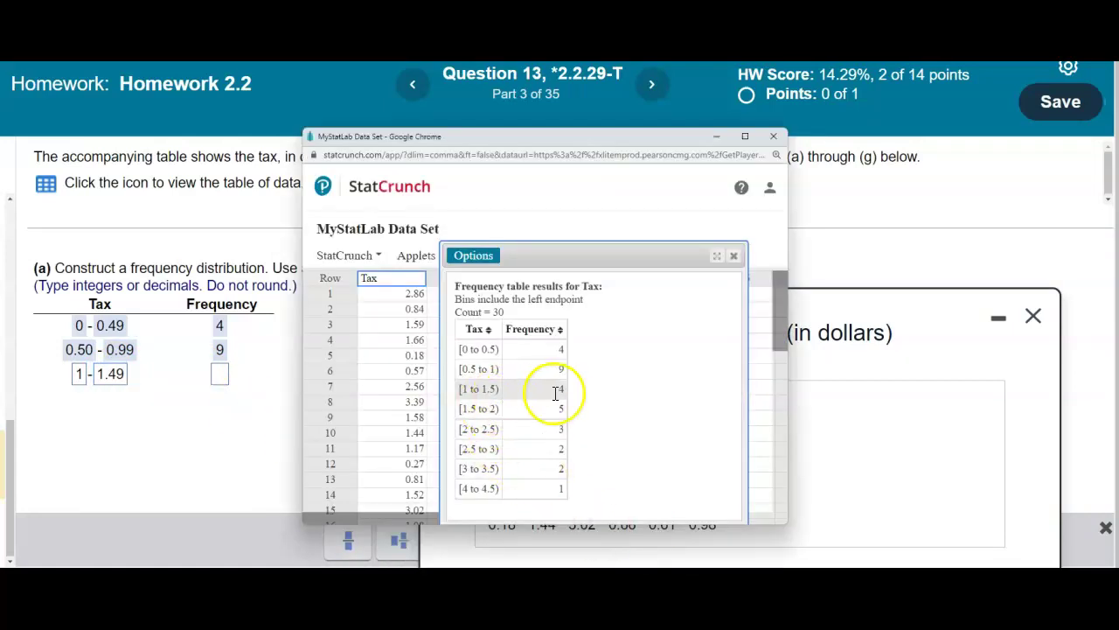
{"action": "left_click", "coordinate": [221, 374]}
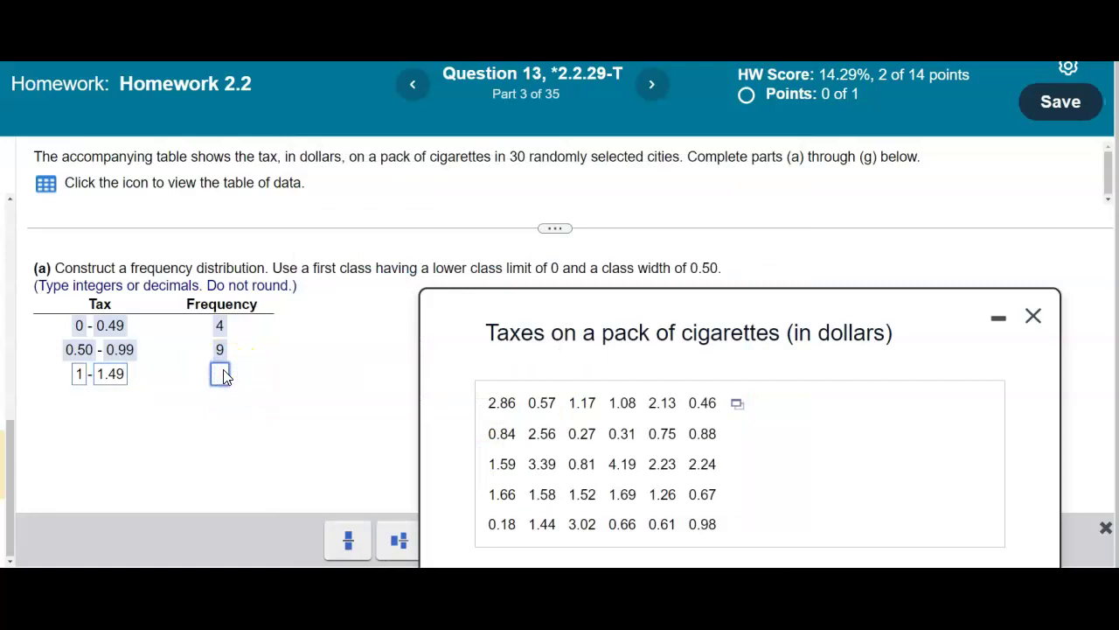
{"action": "key", "text": "Return"}
{"action": "left_click", "coordinate": [549, 368]}
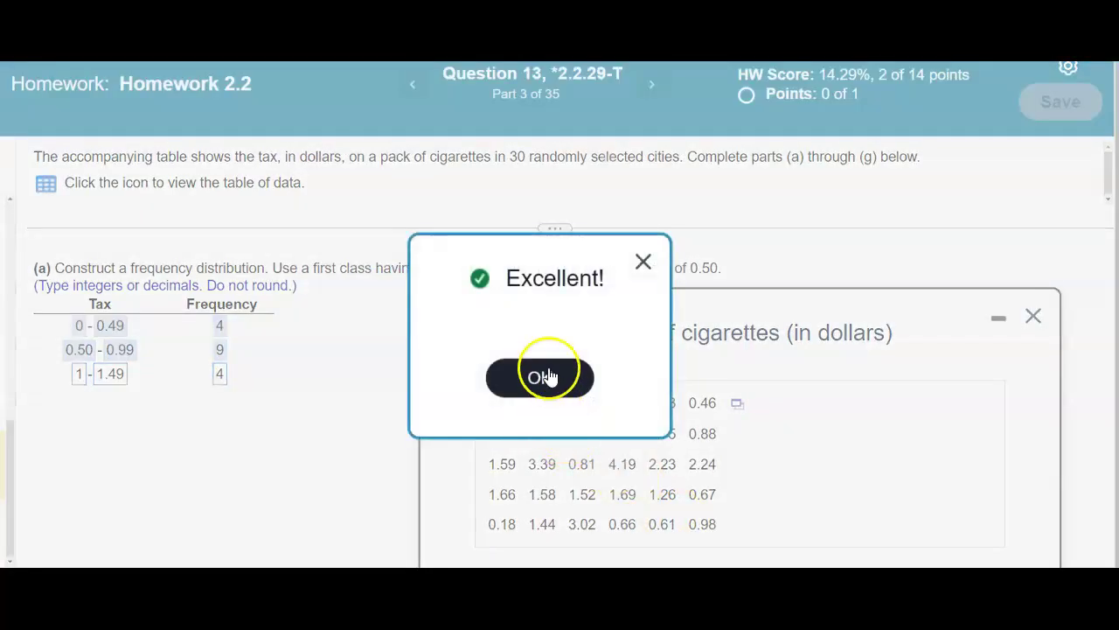
Fill in the fourth class as 1.5–1.99 with frequency 5 from the StatCrunch results and submit it
{"action": "mouse_move", "coordinate": [584, 562]}
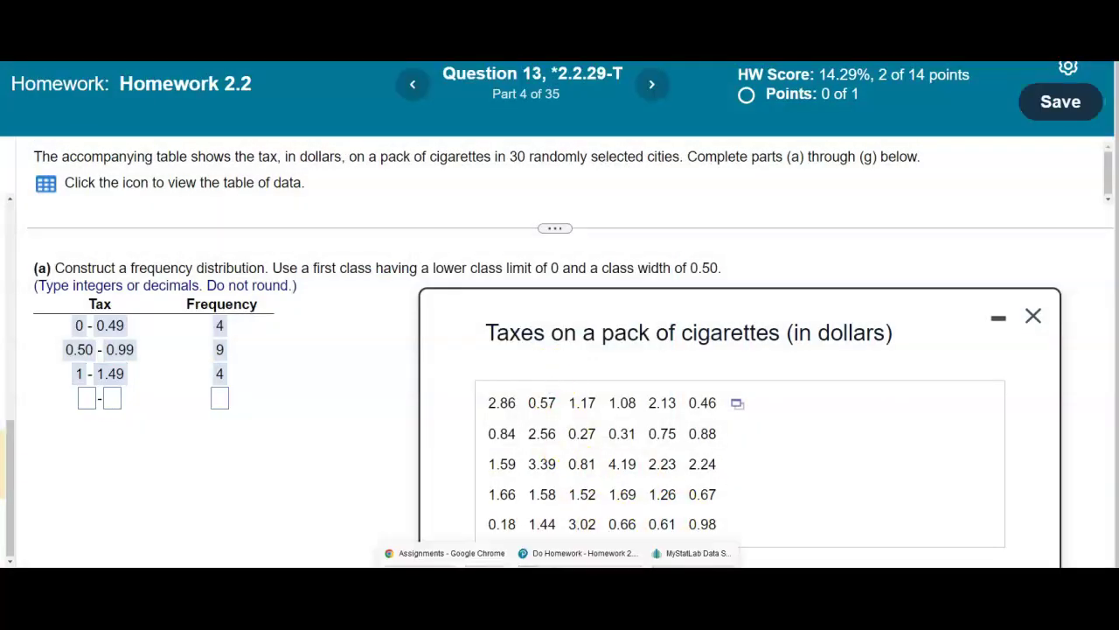
{"action": "left_click", "coordinate": [673, 553]}
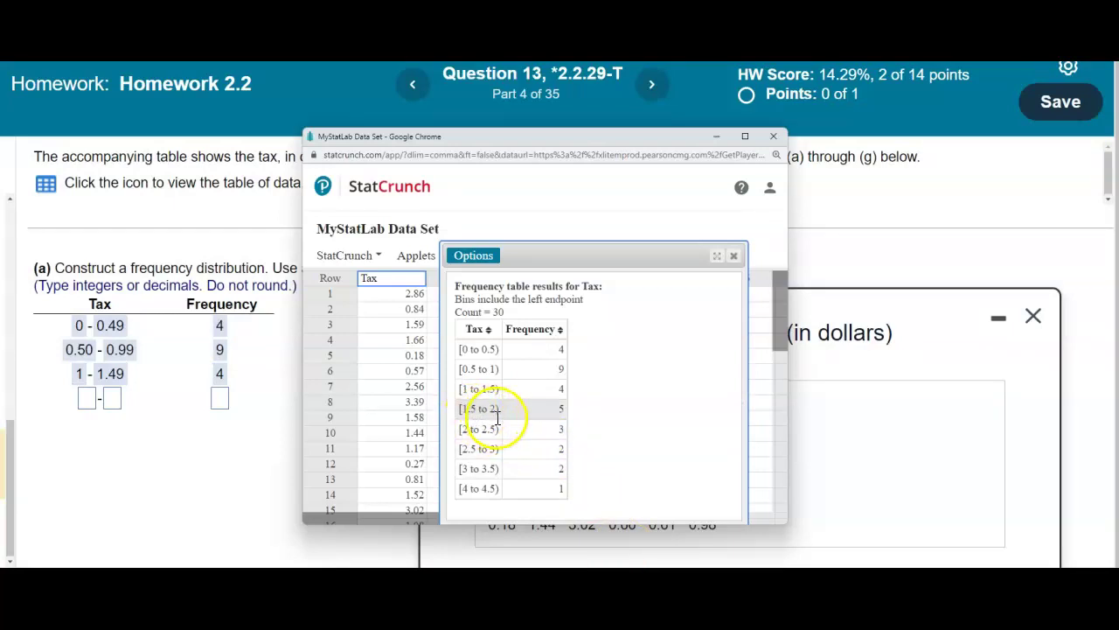
{"action": "left_click", "coordinate": [88, 397]}
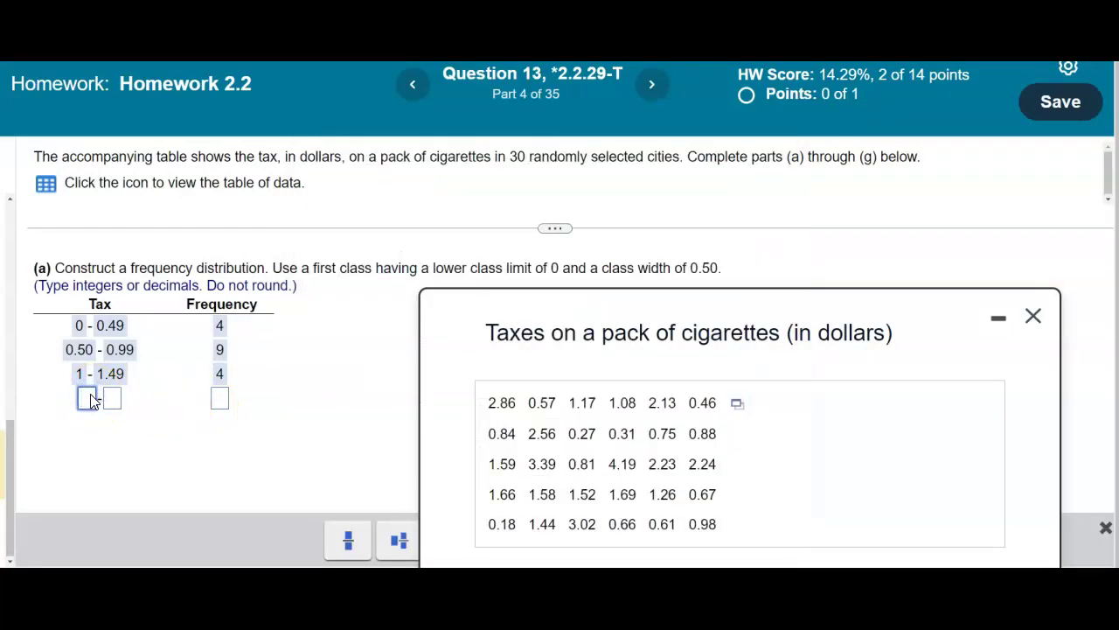
{"action": "left_click", "coordinate": [120, 399]}
{"action": "type", "text": "1.99"}
{"action": "left_click", "coordinate": [673, 548]}
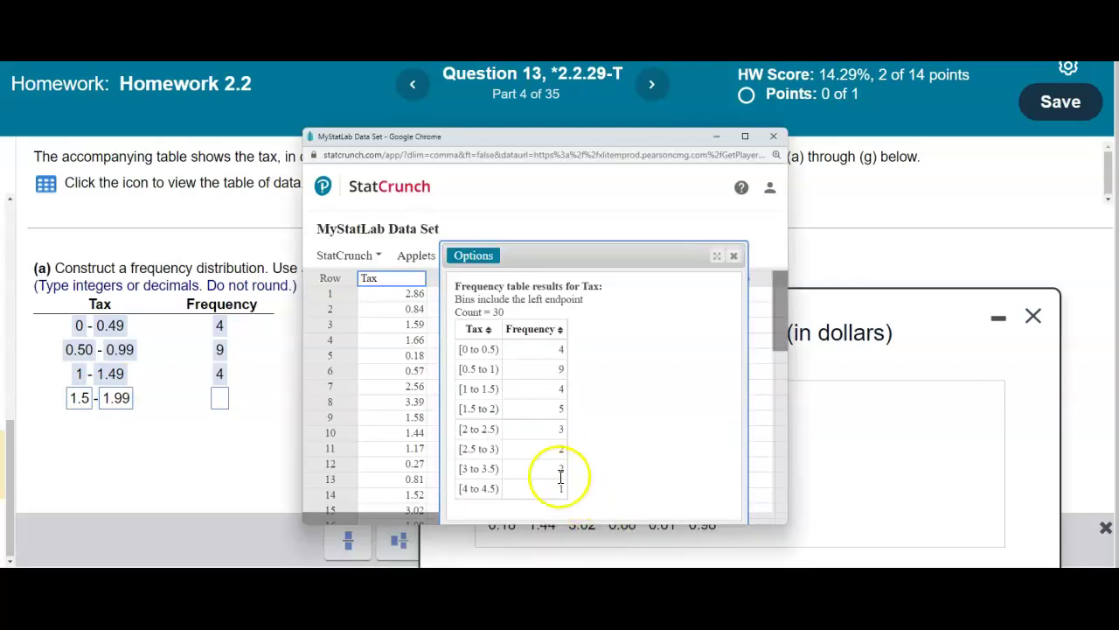
{"action": "left_click", "coordinate": [220, 400]}
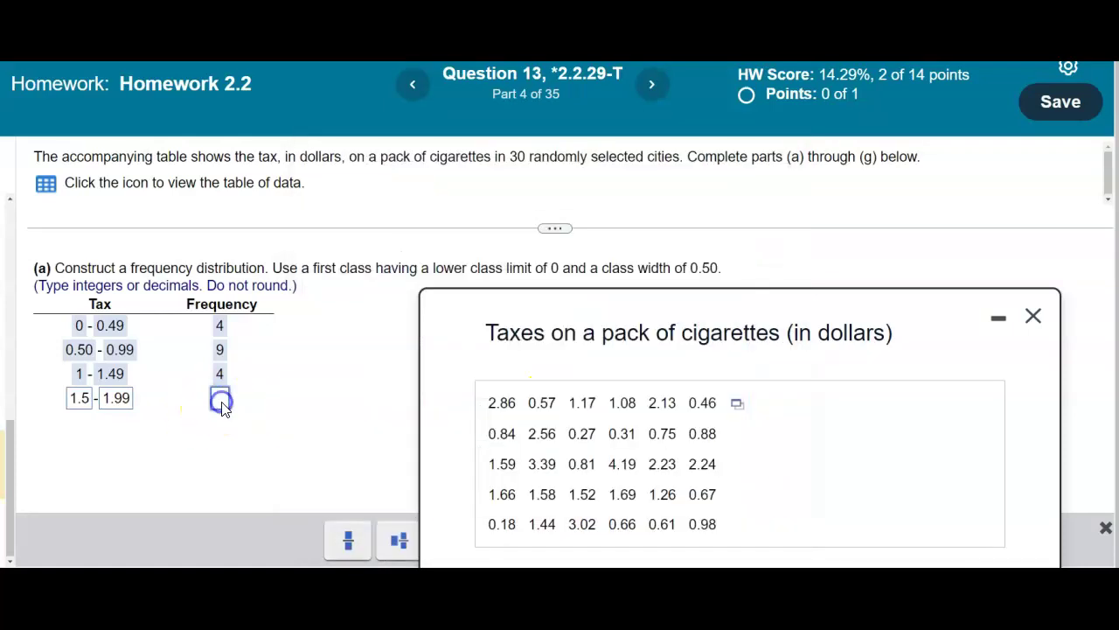
{"action": "type", "text": "5"}
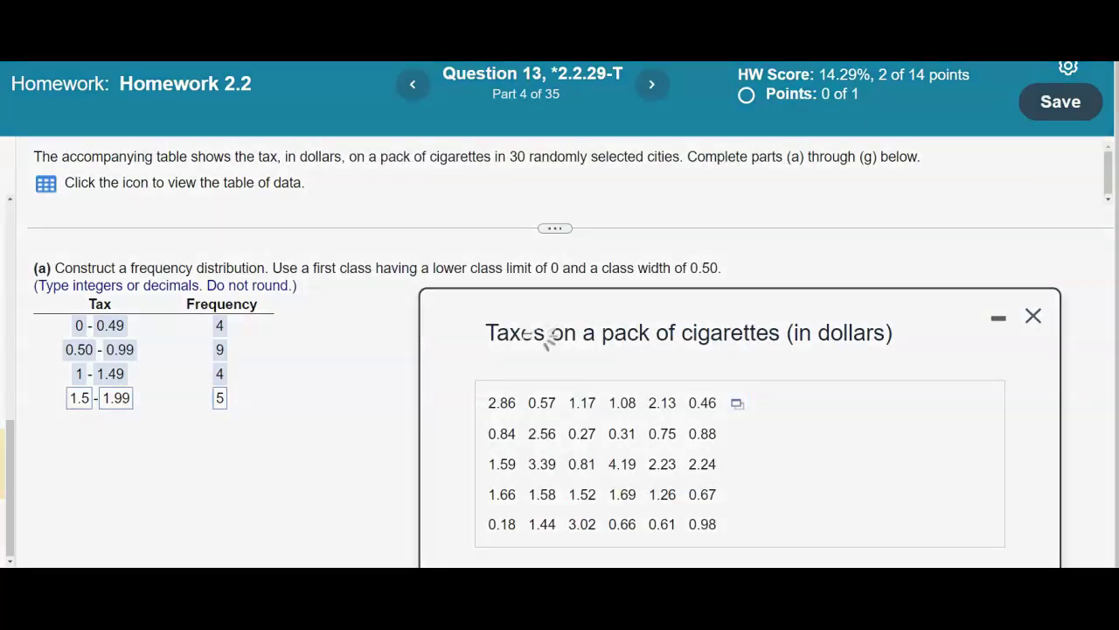
{"action": "left_click", "coordinate": [568, 389]}
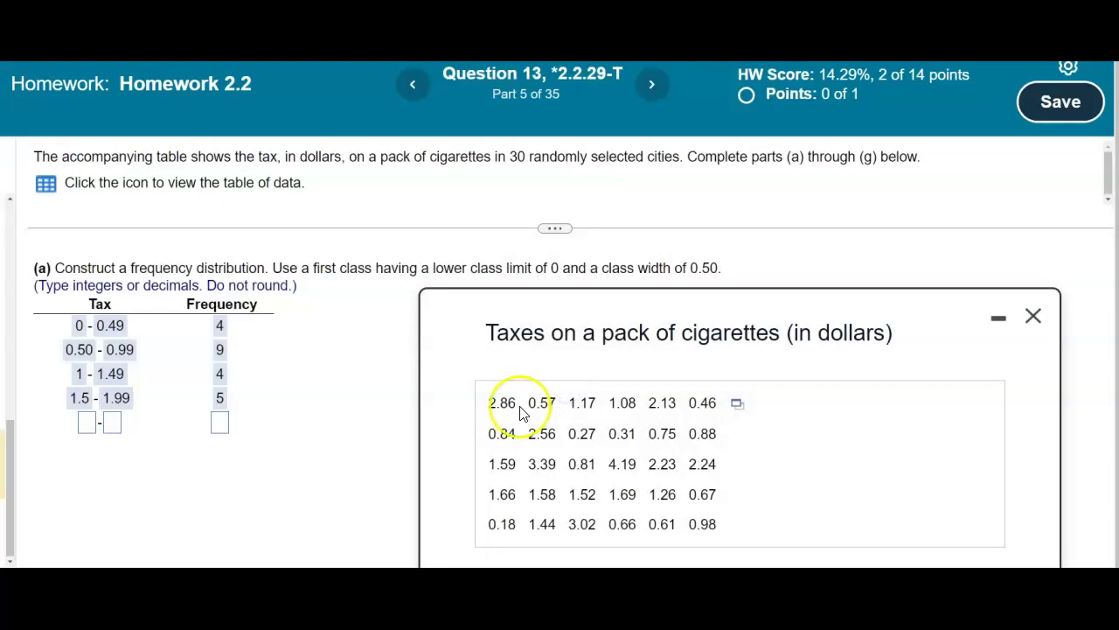
Fill in and submit the fifth class as 2–2.49 with frequency 3 and the sixth as 2.5–2.99 with frequency 2
{"action": "left_click", "coordinate": [88, 423]}
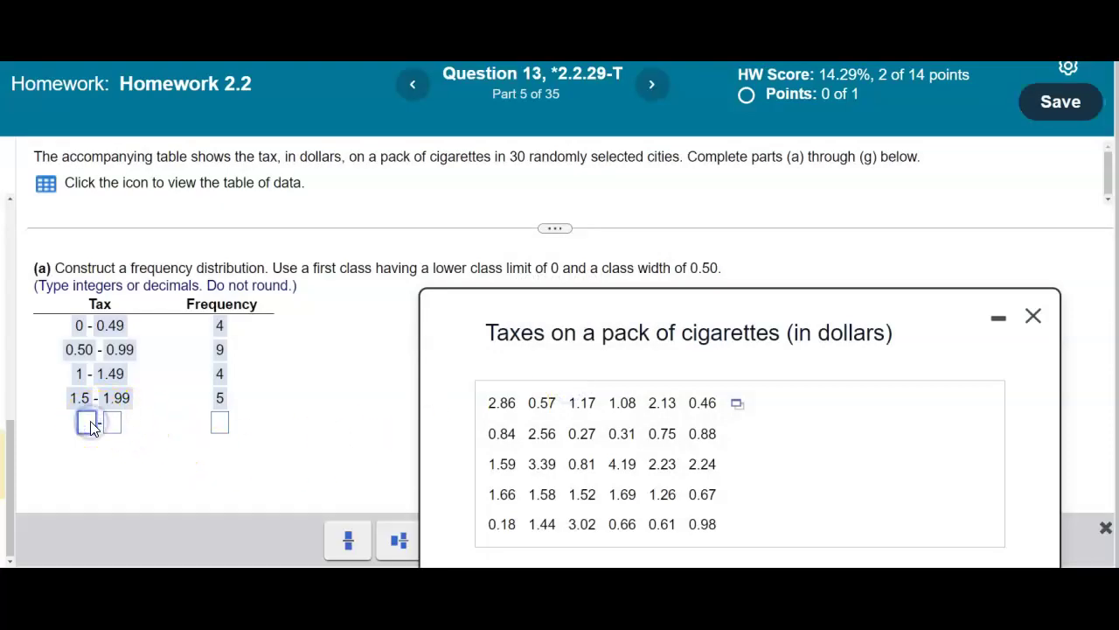
{"action": "type", "text": "2"}
{"action": "left_click", "coordinate": [110, 424]}
{"action": "type", "text": "2.49"}
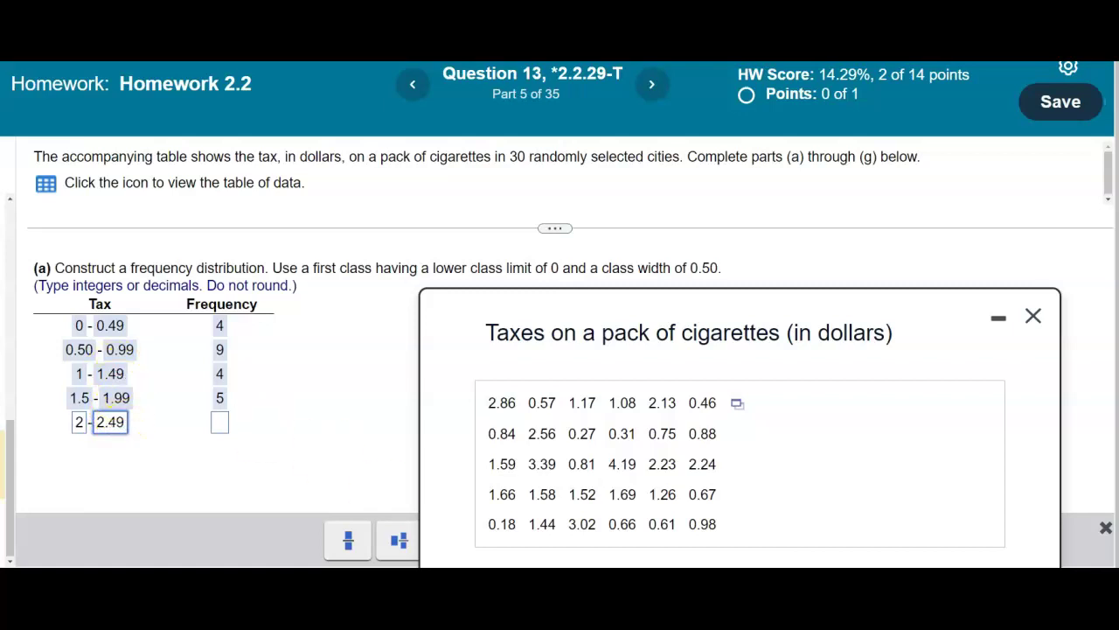
{"action": "left_click", "coordinate": [595, 553]}
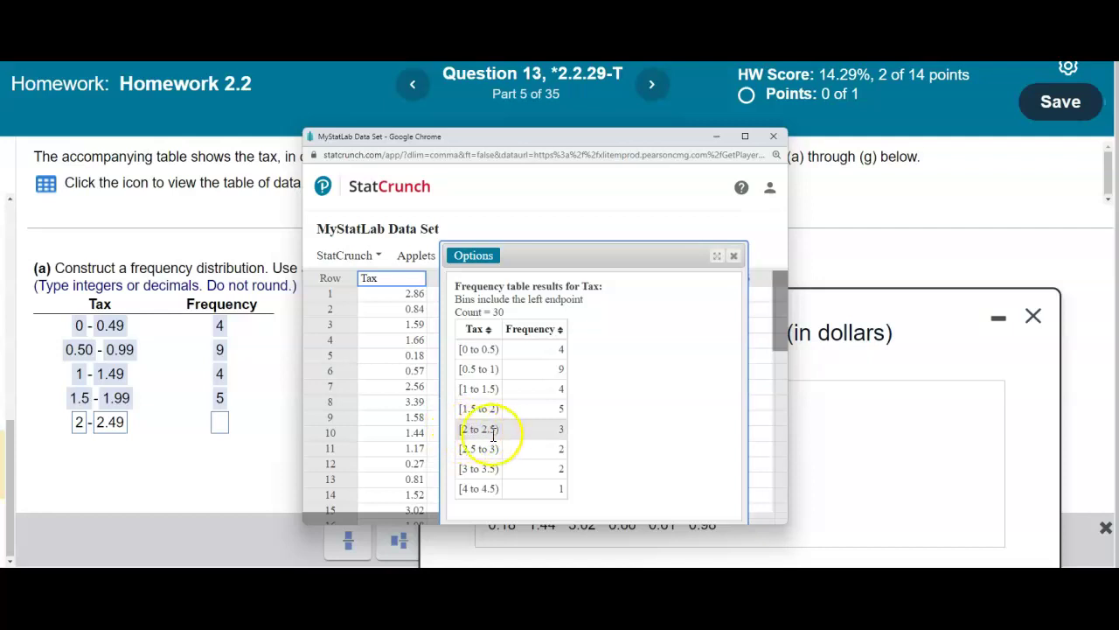
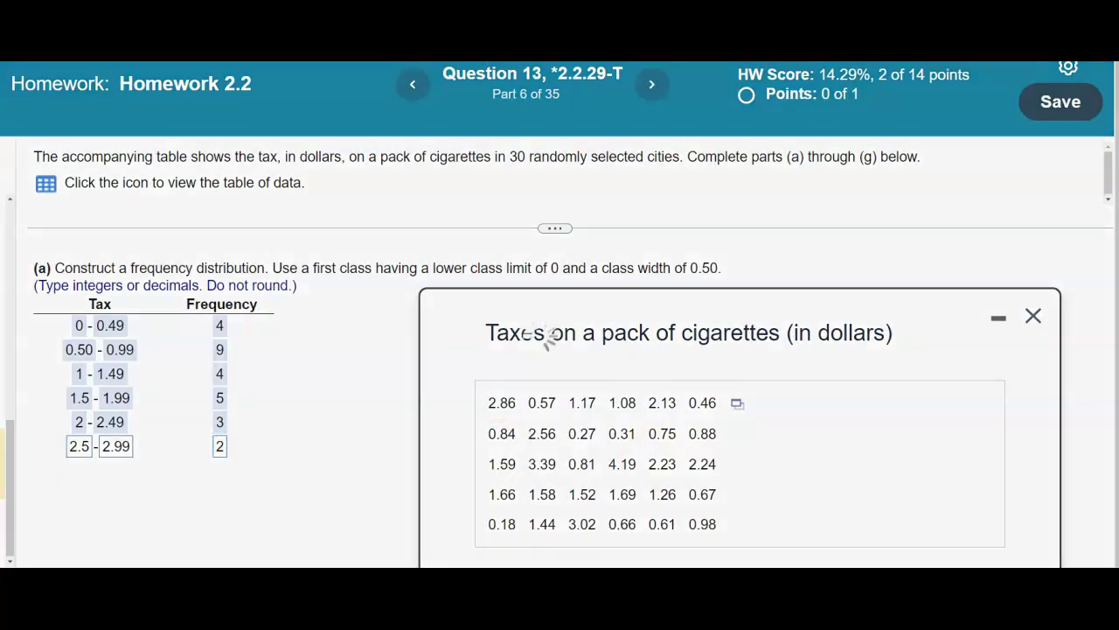
{"action": "left_click", "coordinate": [825, 501]}
{"action": "left_click", "coordinate": [543, 381]}
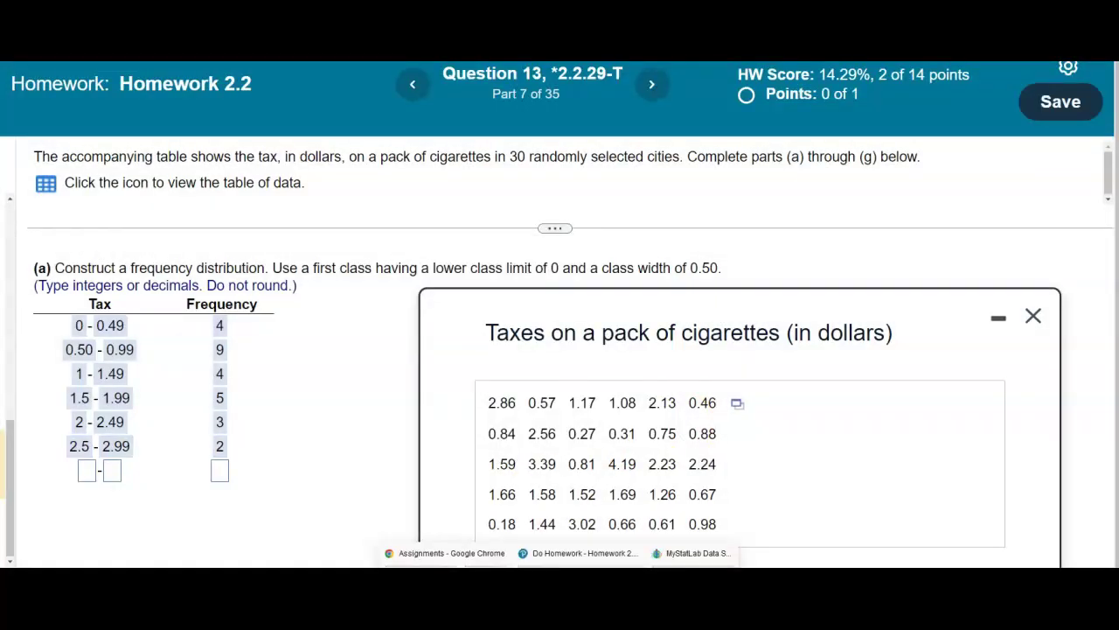
Fill in the seventh class as 3–3.49 with frequency 2 from the StatCrunch results and submit it
{"action": "left_click", "coordinate": [715, 552]}
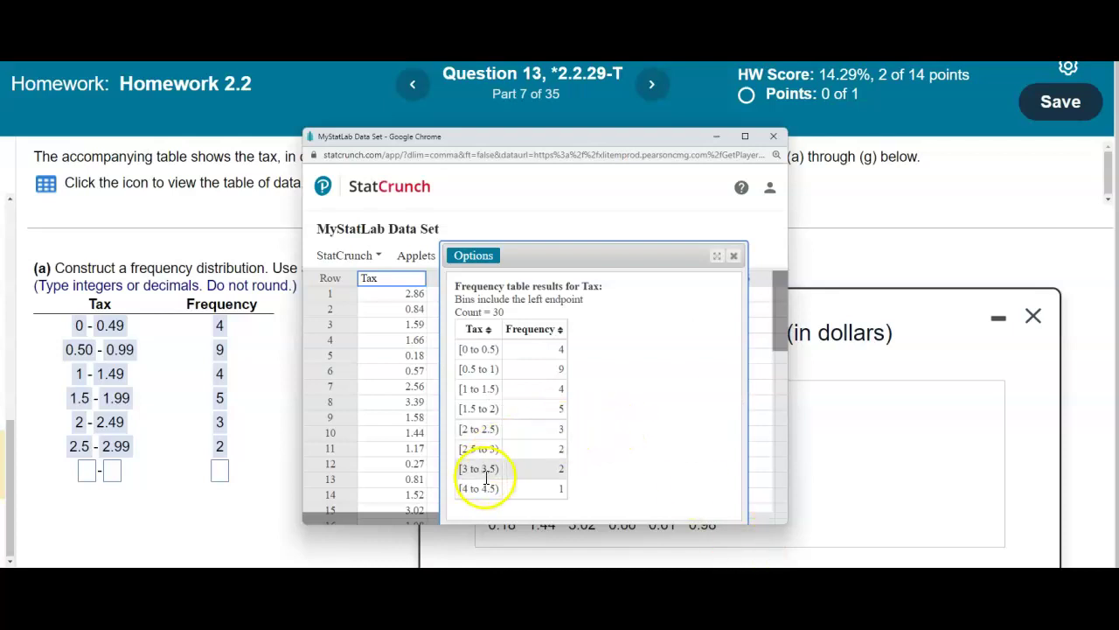
{"action": "left_click", "coordinate": [88, 472]}
{"action": "type", "text": "3"}
{"action": "left_click", "coordinate": [111, 476]}
{"action": "type", "text": "3.49"}
{"action": "left_click", "coordinate": [223, 427]}
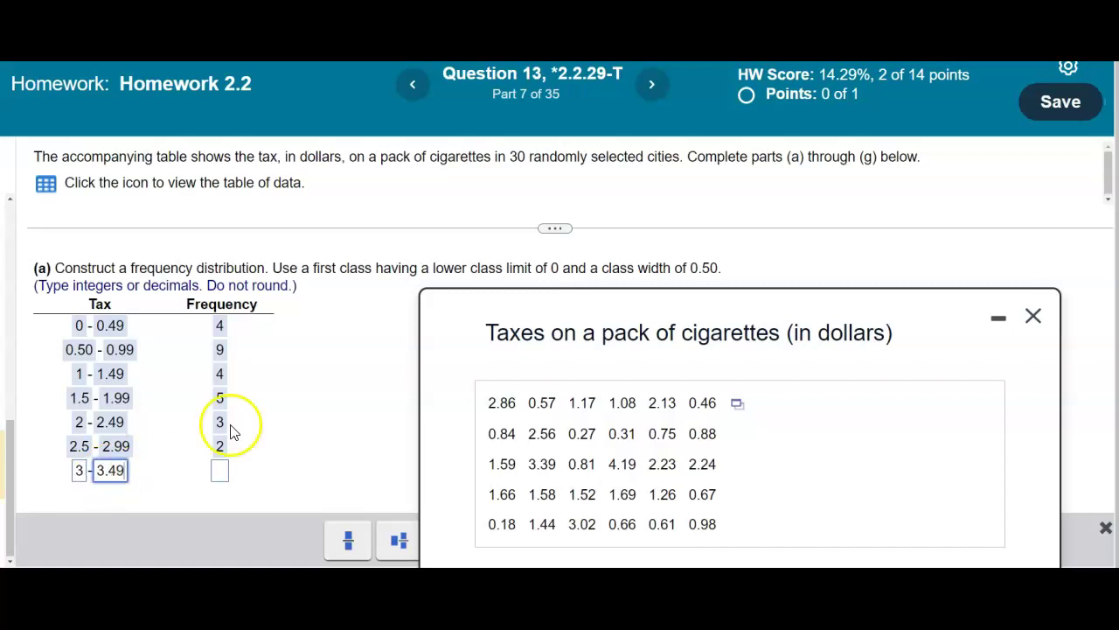
{"action": "left_click", "coordinate": [687, 549]}
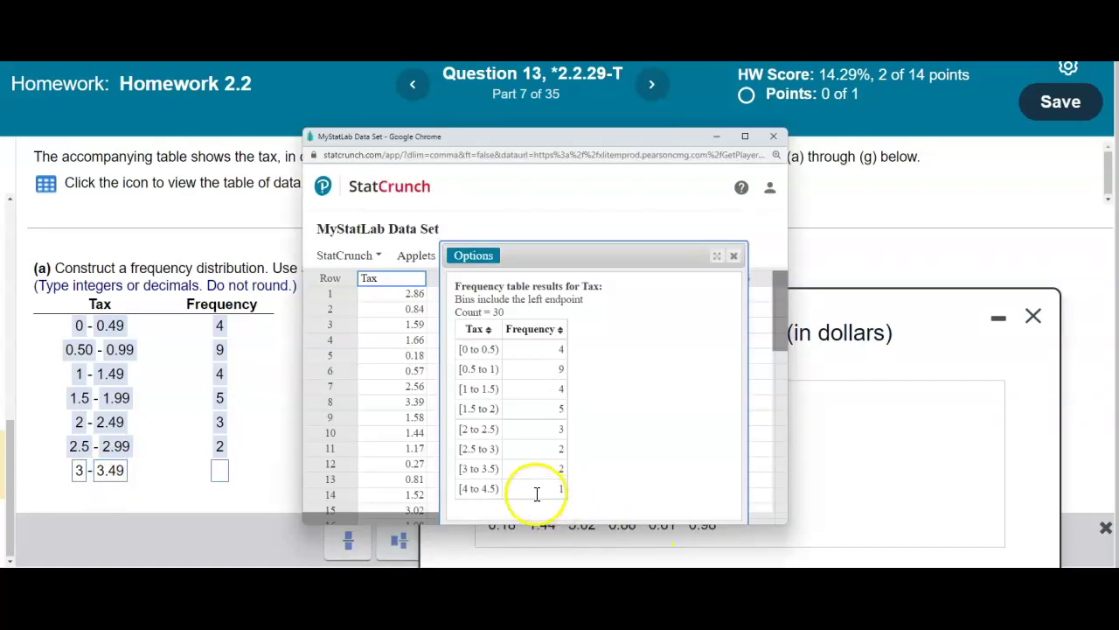
{"action": "left_click", "coordinate": [229, 471]}
{"action": "left_click", "coordinate": [224, 472]}
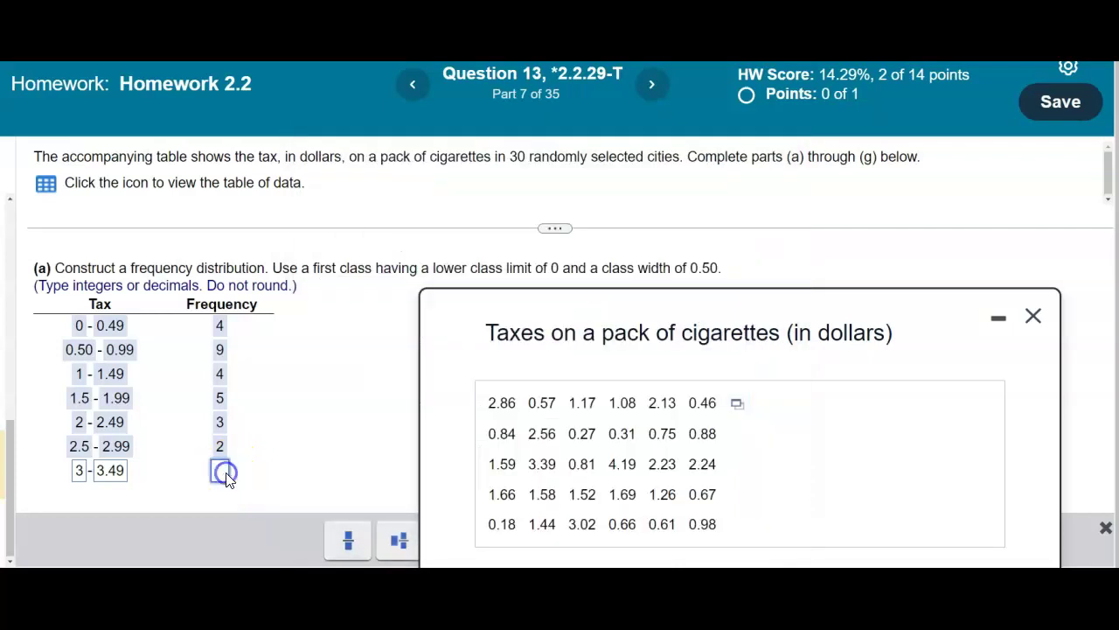
{"action": "left_click", "coordinate": [1071, 549]}
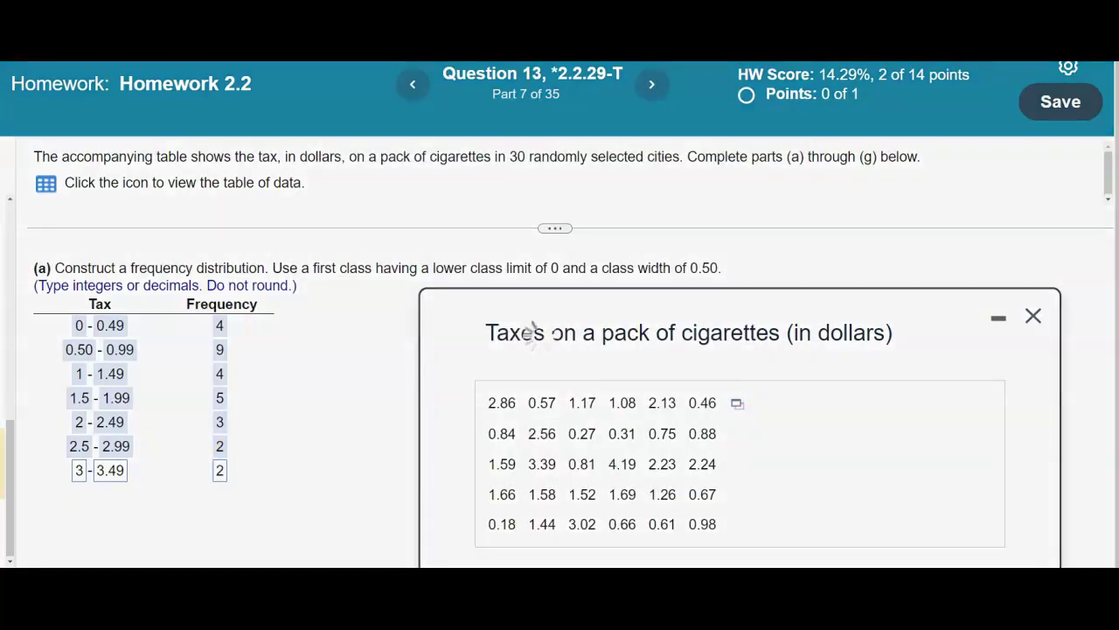
{"action": "left_click", "coordinate": [535, 374]}
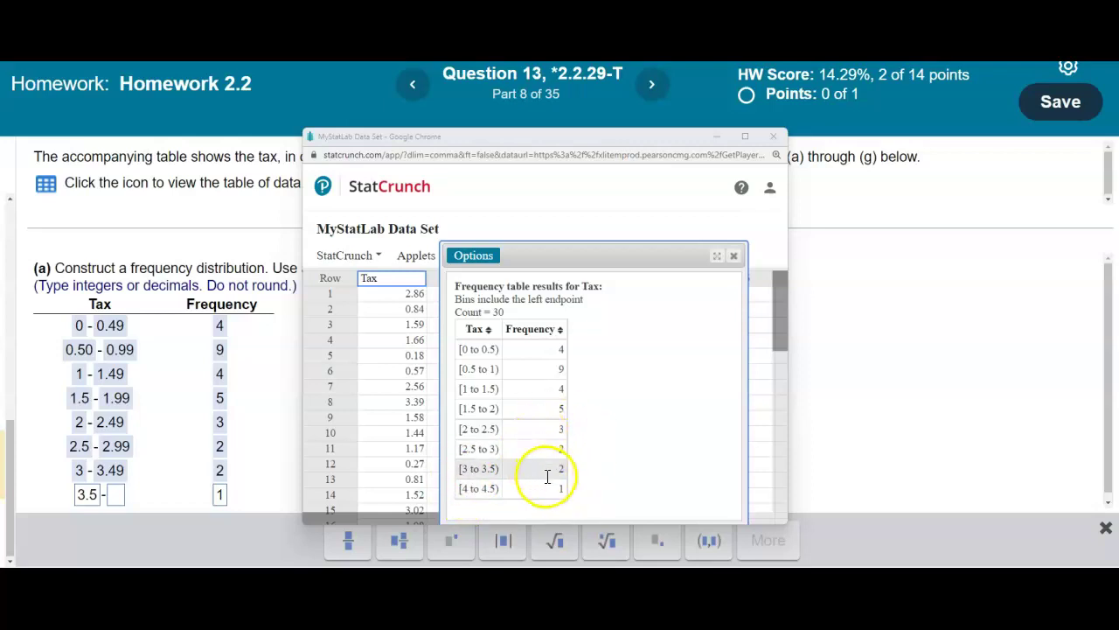
Set the eighth class's upper limit to 3.99 and its frequency to 0, and submit the answer
{"action": "left_click", "coordinate": [117, 497]}
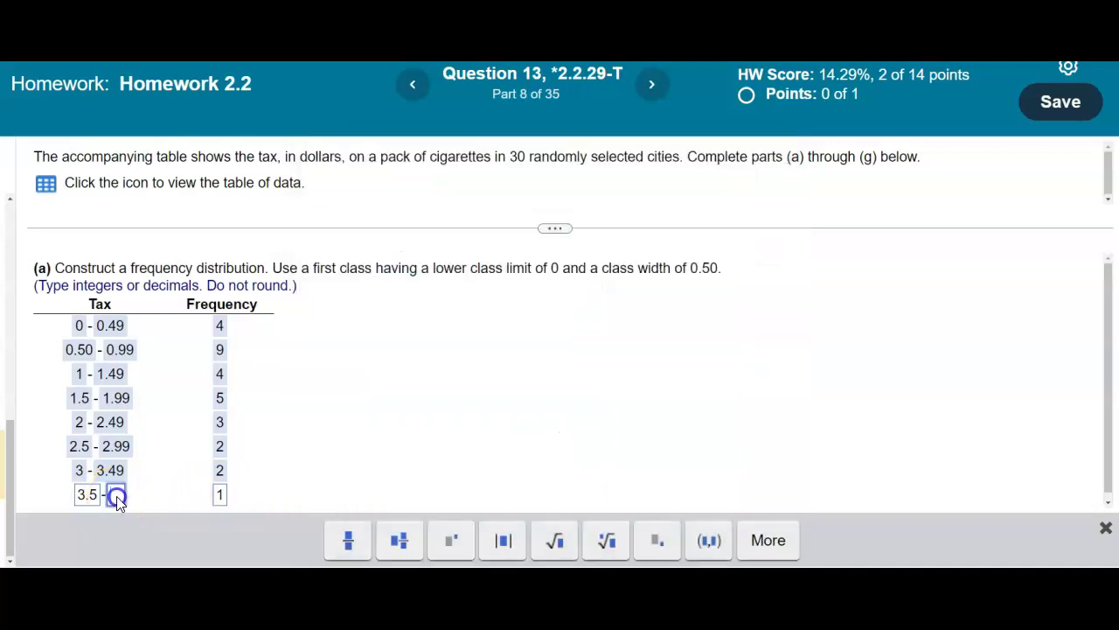
{"action": "type", "text": "3.99"}
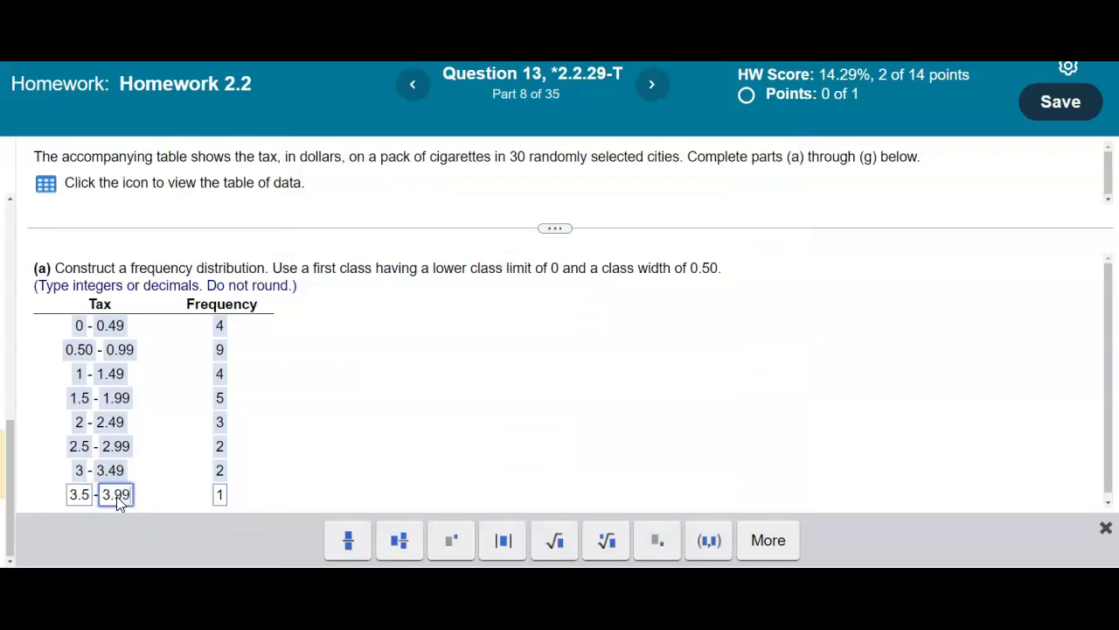
{"action": "left_click", "coordinate": [220, 495]}
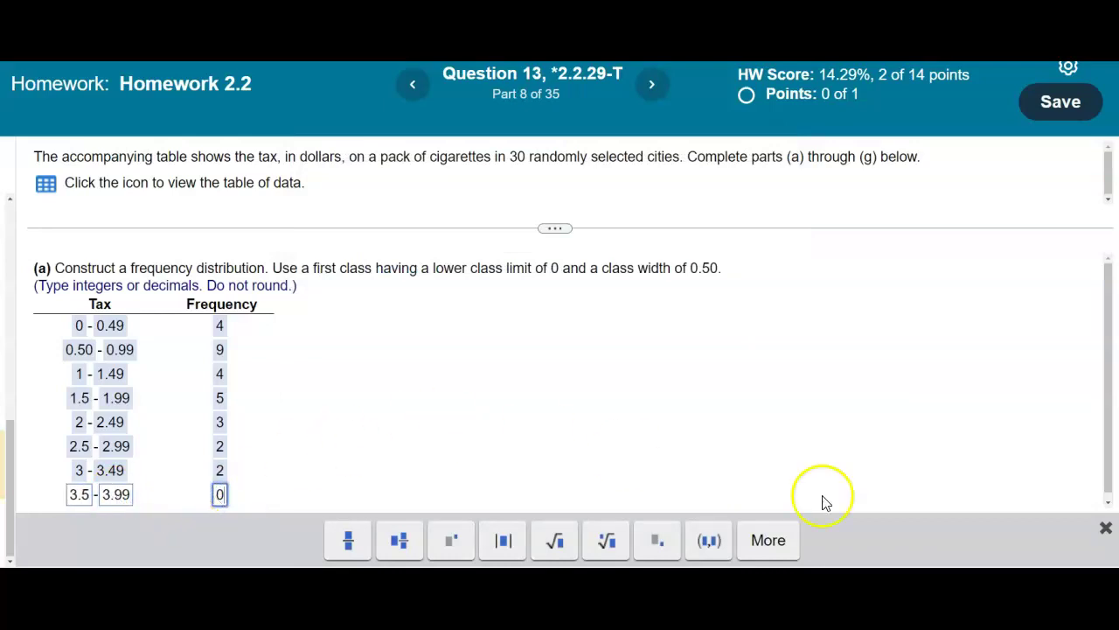
{"action": "key", "text": "Return"}
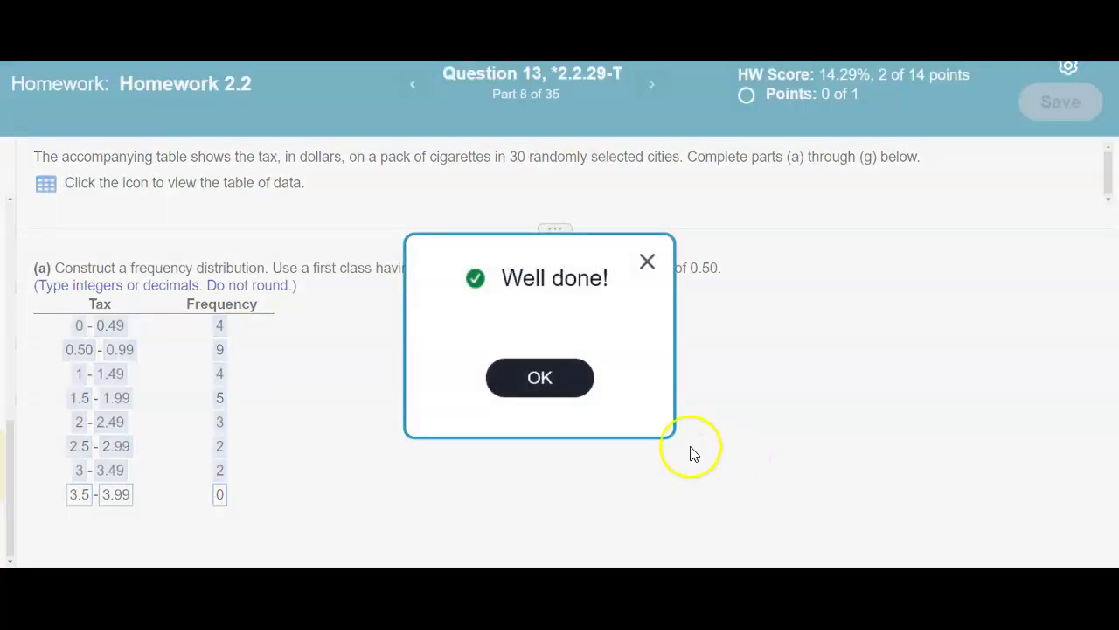
{"action": "left_click", "coordinate": [561, 382]}
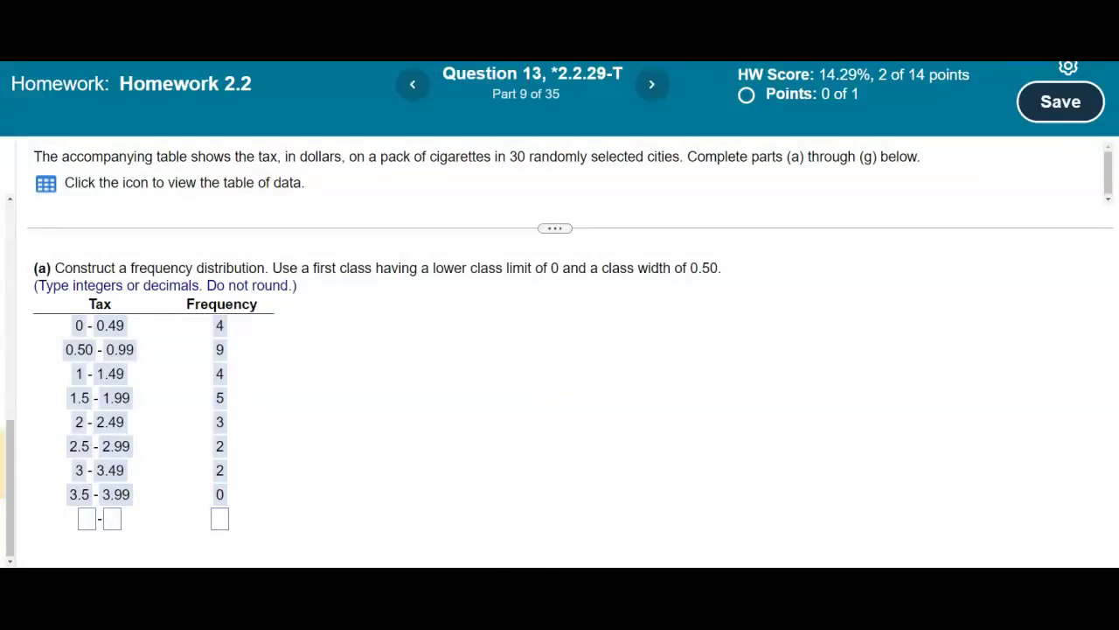
Fill in the ninth class as 4–4.49 with frequency 1 from the StatCrunch results and submit it
{"action": "left_click", "coordinate": [691, 552]}
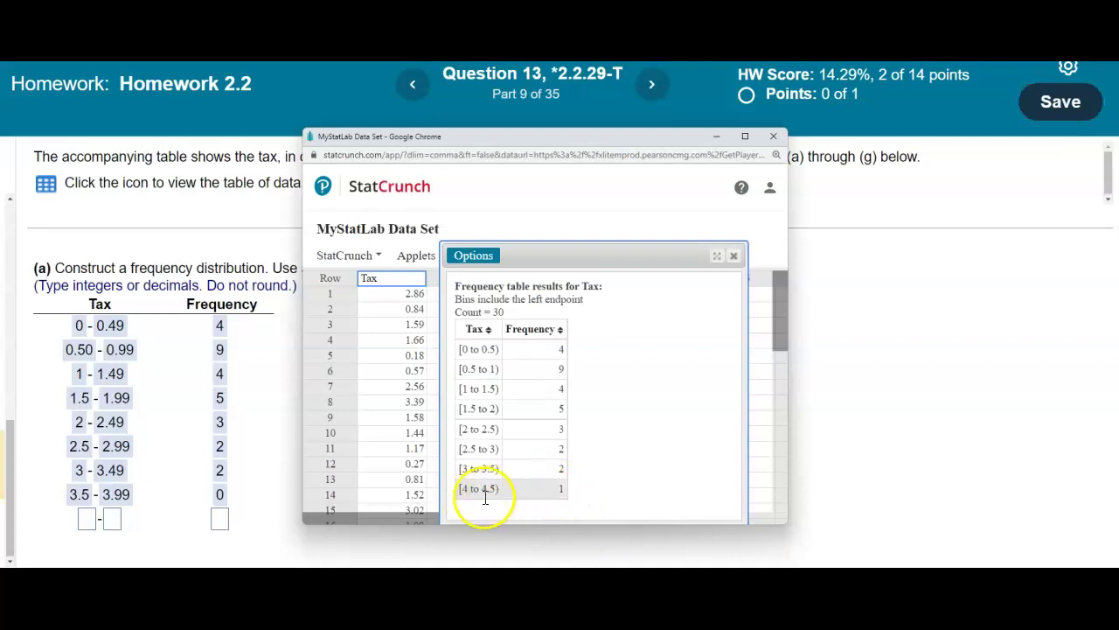
{"action": "left_click", "coordinate": [83, 521]}
{"action": "type", "text": "4"}
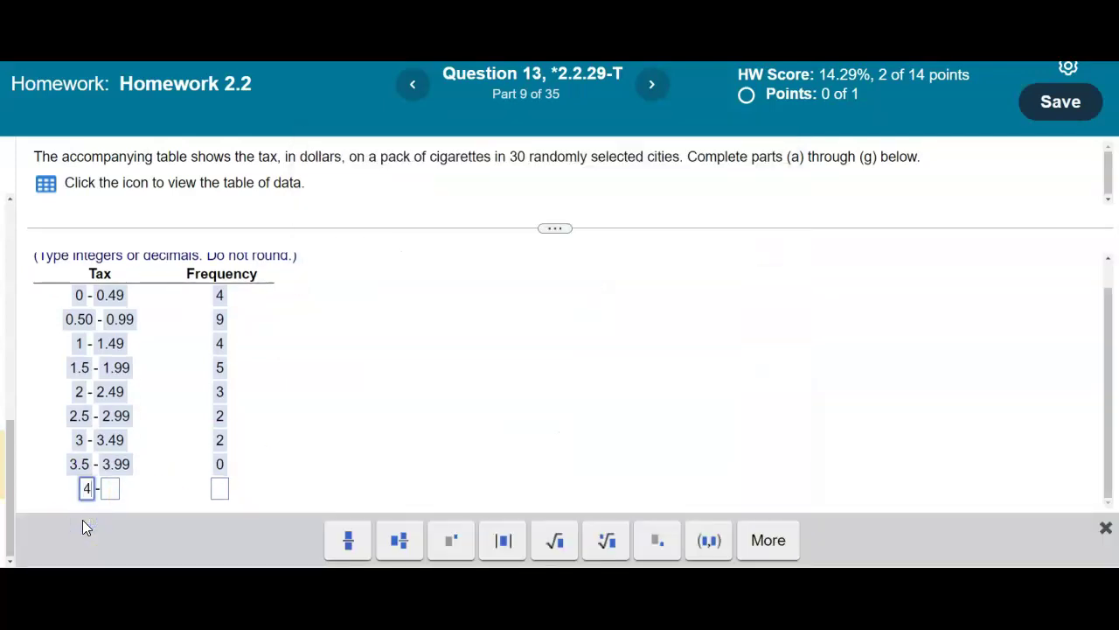
{"action": "left_click", "coordinate": [105, 496]}
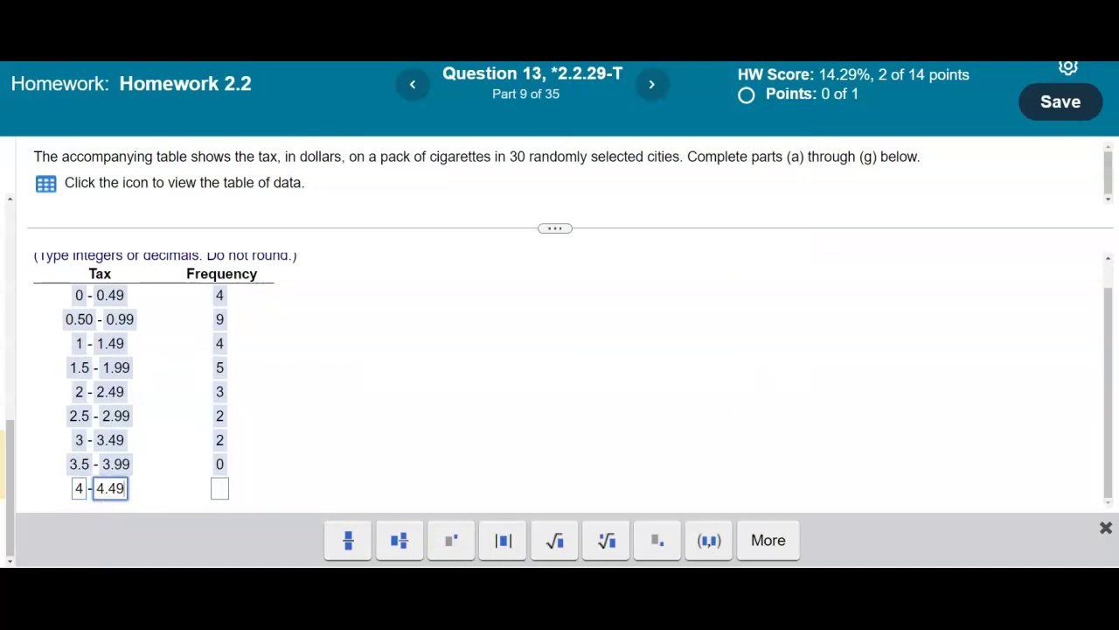
{"action": "left_click", "coordinate": [700, 552]}
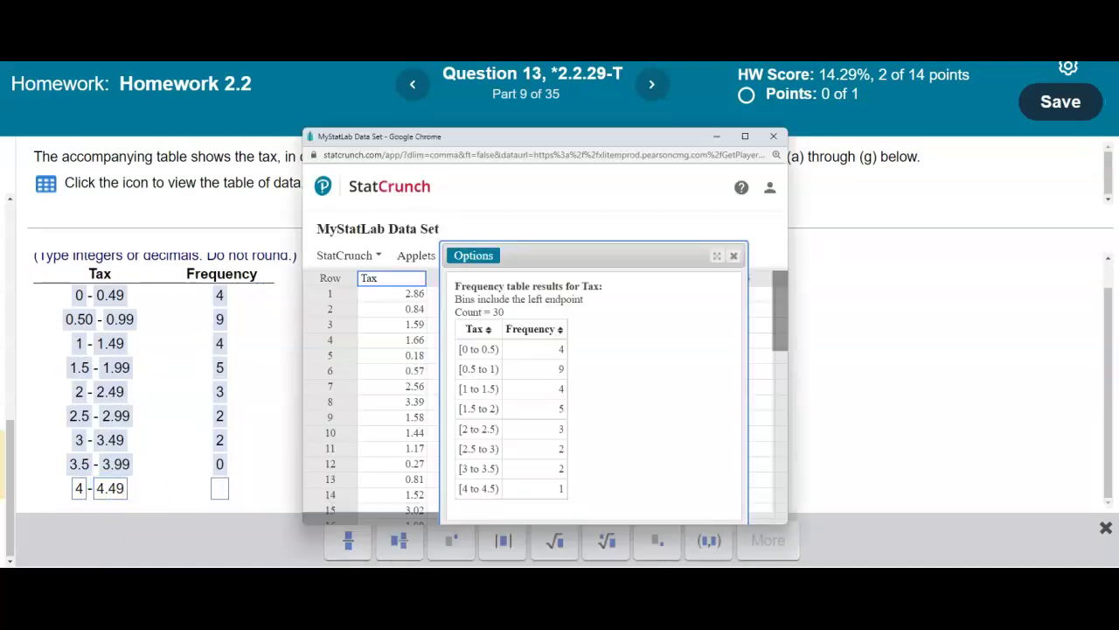
{"action": "left_click", "coordinate": [221, 494]}
{"action": "type", "text": "1"}
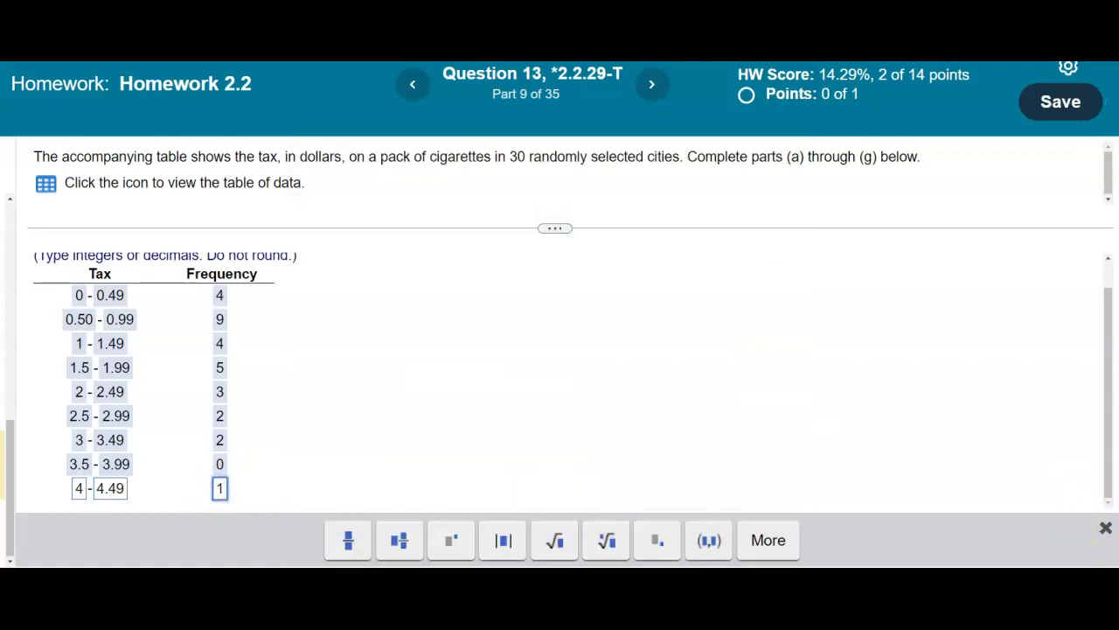
{"action": "left_click", "coordinate": [580, 383]}
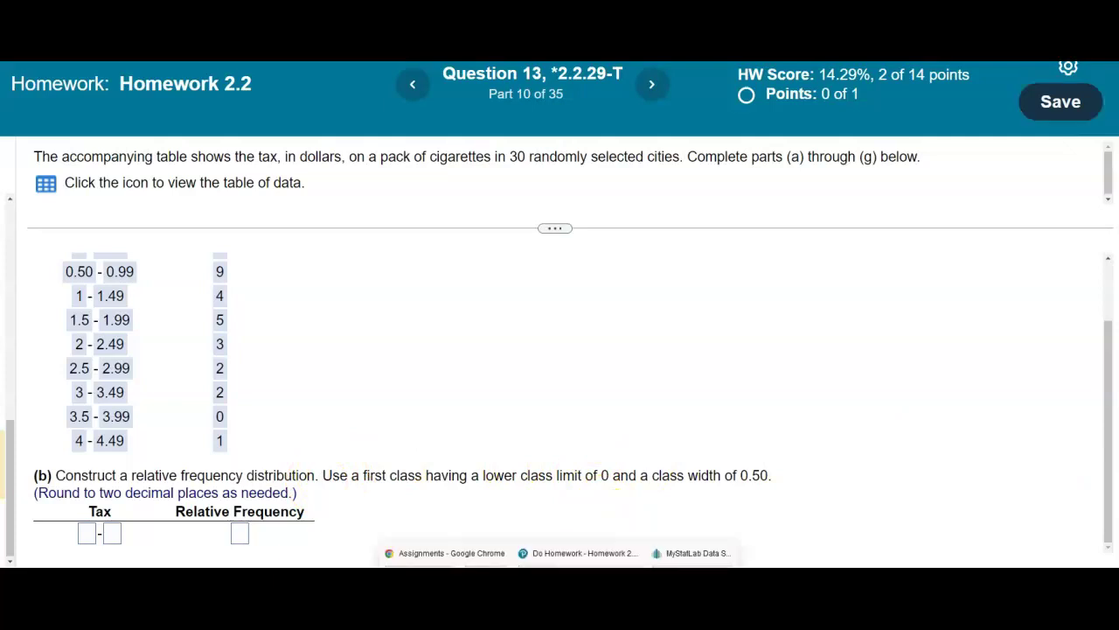
Recompute the StatCrunch frequency table for Tax with only the Relative frequency statistic, and widen the results window
{"action": "key", "text": "alt+Tab"}
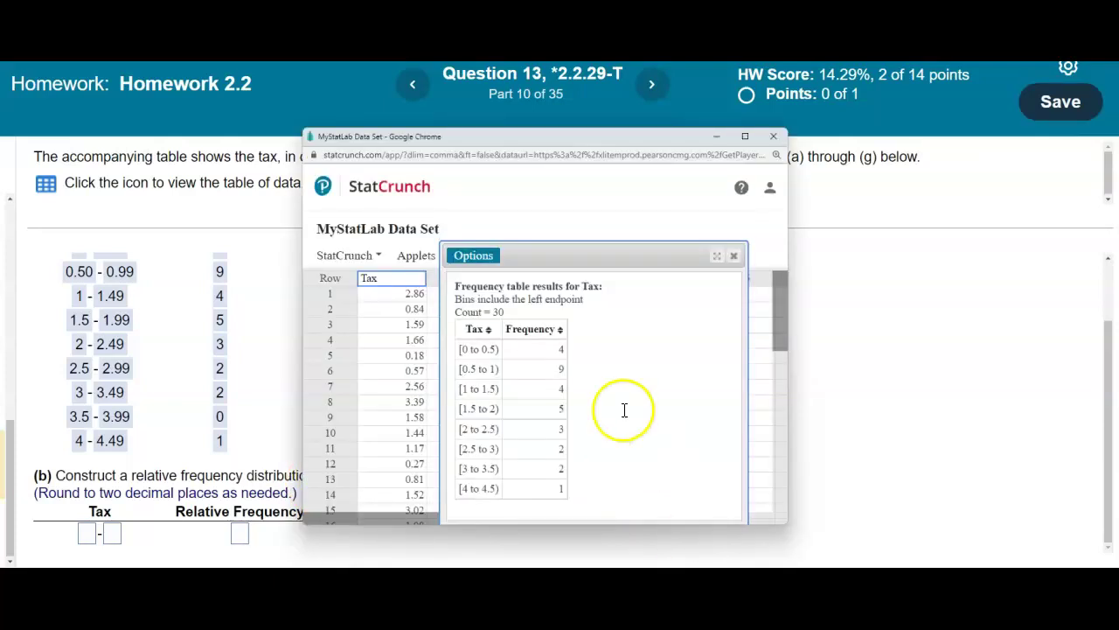
{"action": "left_click", "coordinate": [476, 259]}
{"action": "left_click", "coordinate": [484, 274]}
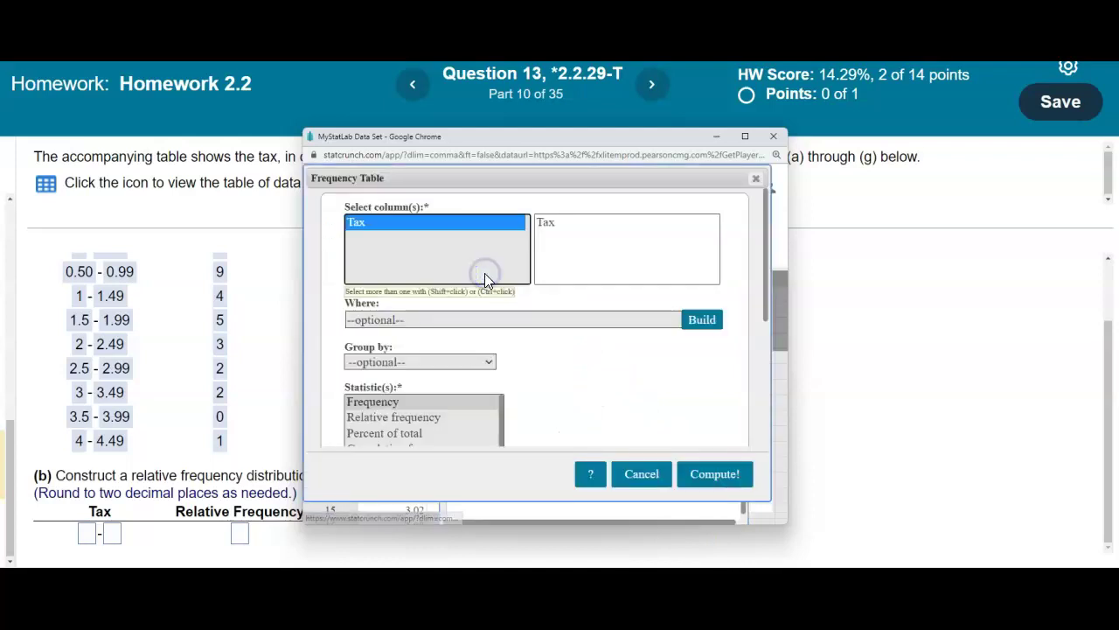
{"action": "left_click", "coordinate": [398, 416]}
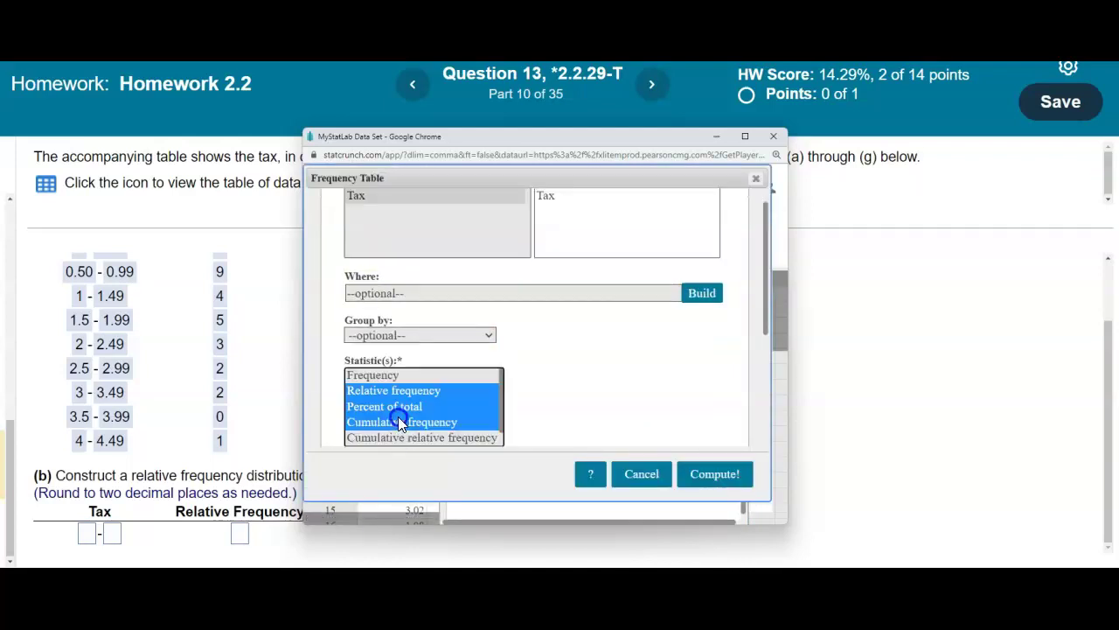
{"action": "left_click", "coordinate": [394, 397]}
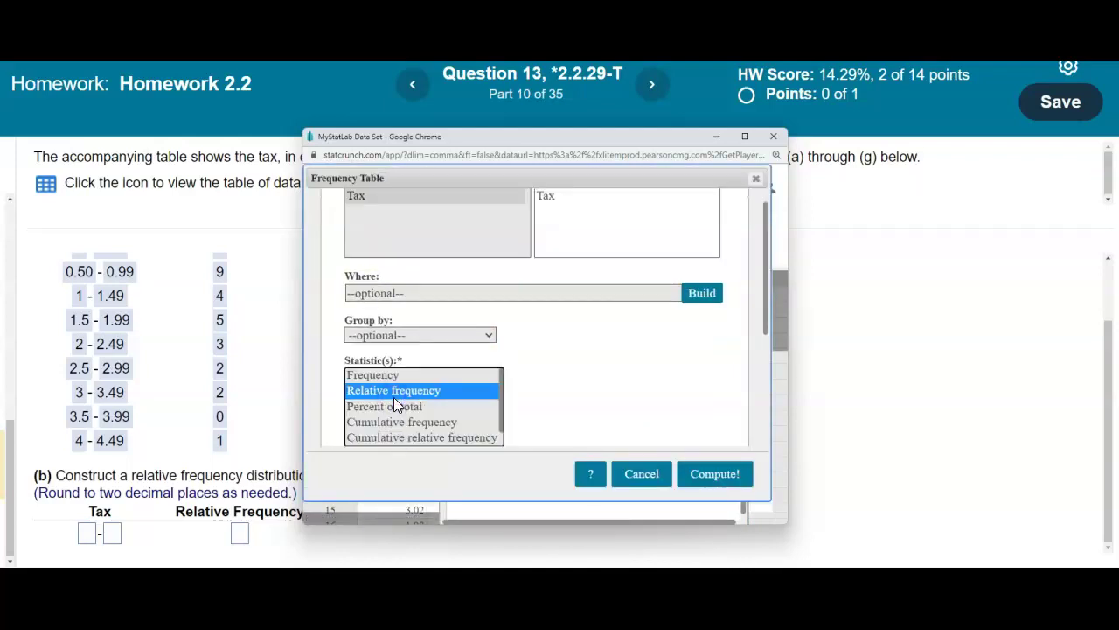
{"action": "left_click", "coordinate": [713, 474]}
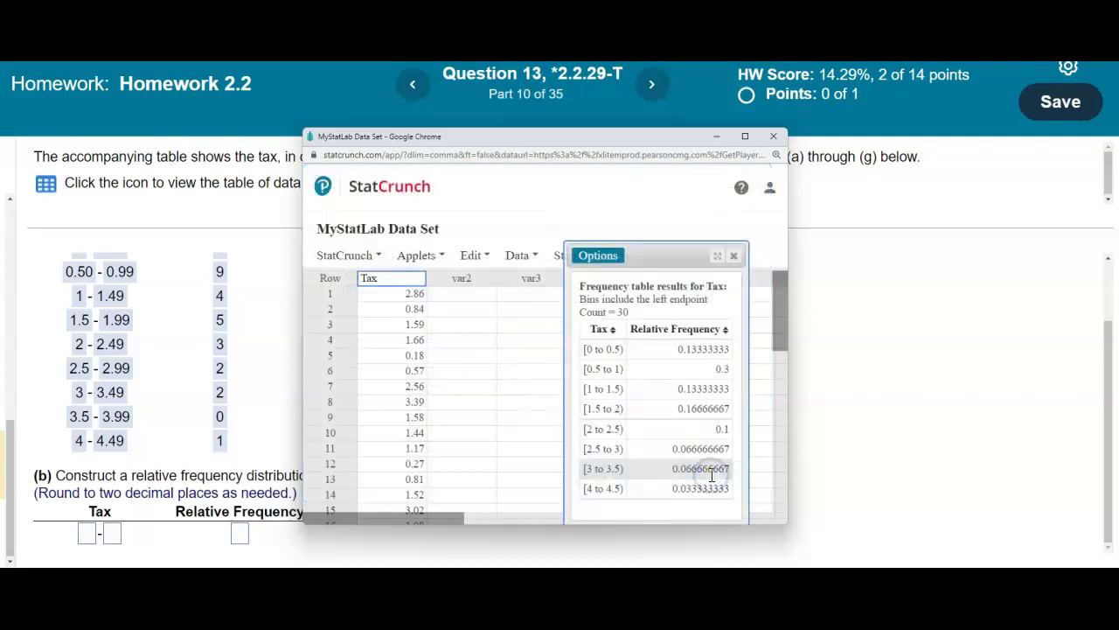
{"action": "left_click_drag", "start_coordinate": [567, 387], "coordinate": [520, 393]}
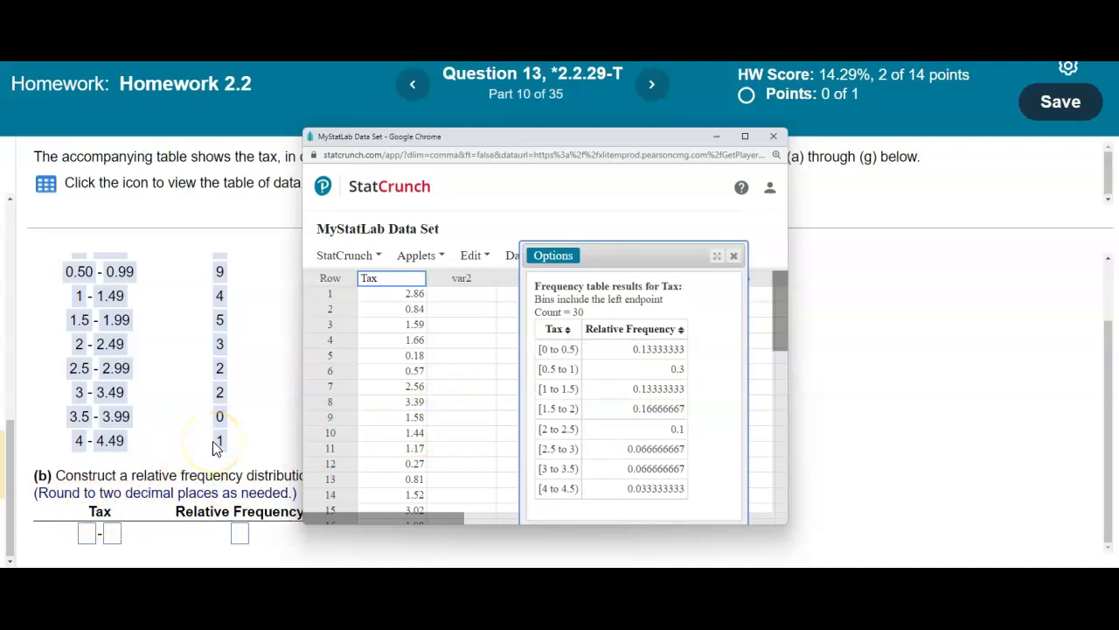
Fill in part (b)'s first class as 0–0.49 with relative frequency 0.13 from the StatCrunch results and submit it
{"action": "scroll", "coordinate": [100, 306], "scroll_direction": "up", "scroll_amount": 1}
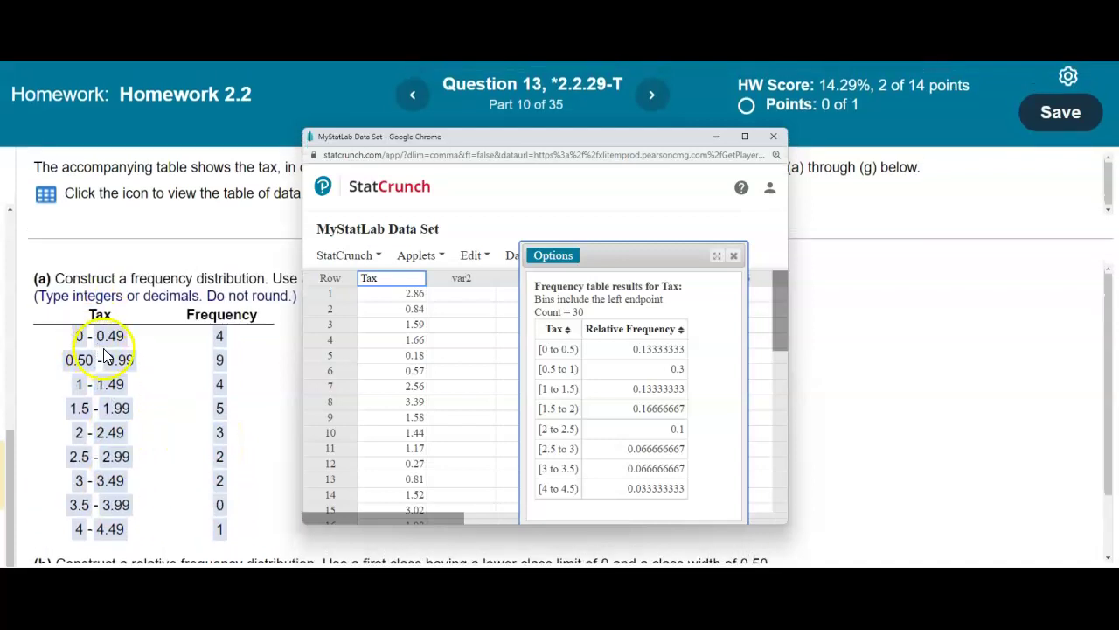
{"action": "scroll", "coordinate": [110, 354], "scroll_direction": "down", "scroll_amount": 1}
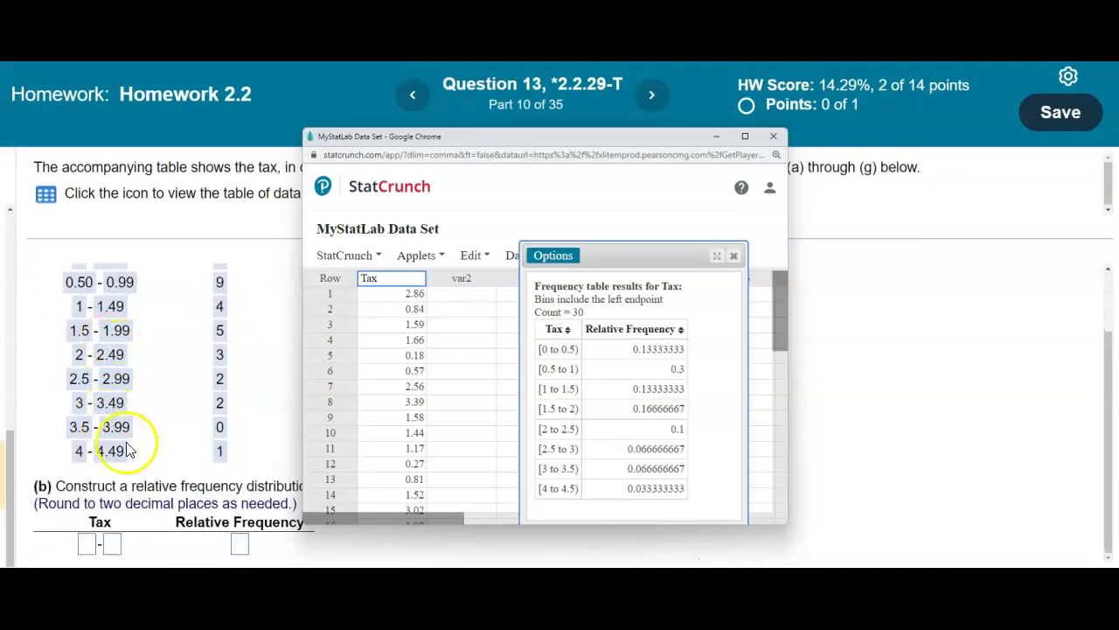
{"action": "left_click", "coordinate": [87, 544]}
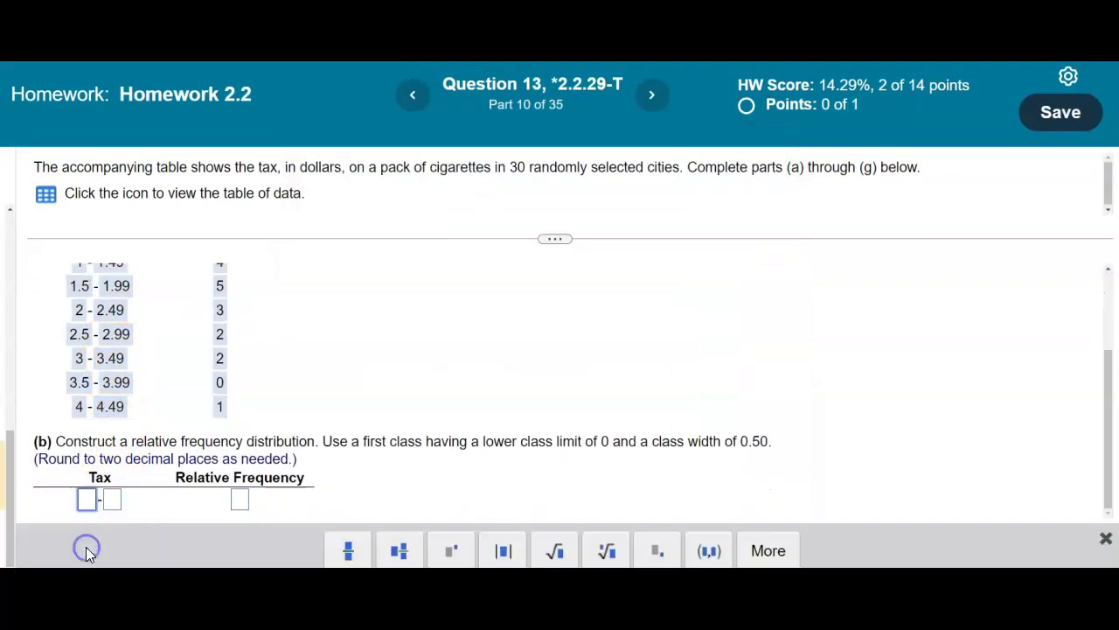
{"action": "left_click", "coordinate": [105, 500]}
{"action": "type", "text": "0.49"}
{"action": "left_click", "coordinate": [425, 498]}
{"action": "left_click", "coordinate": [697, 552]}
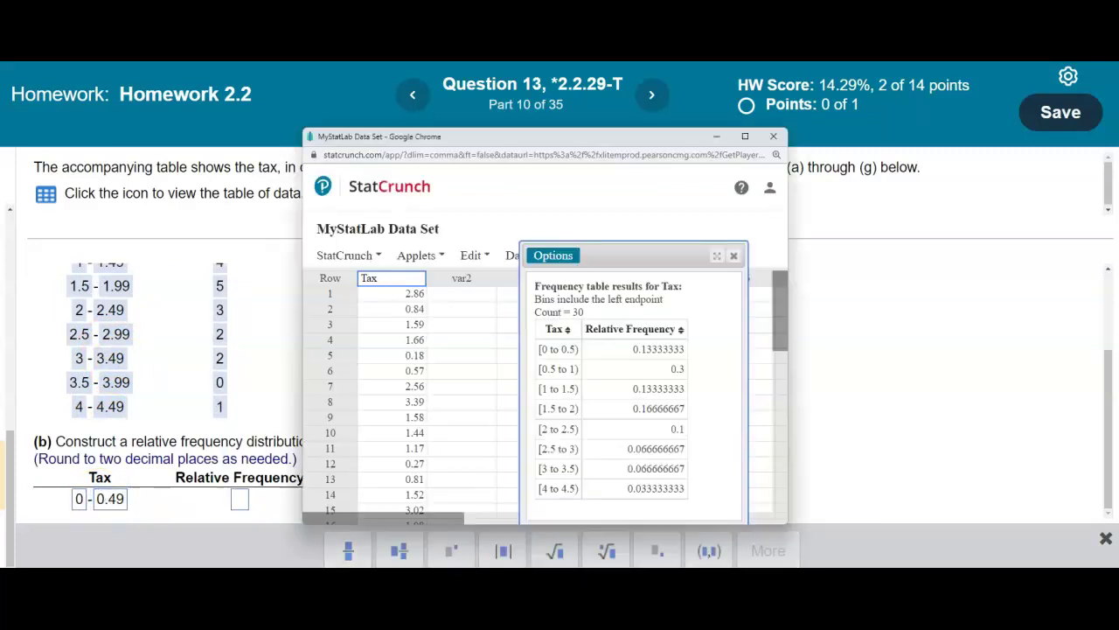
{"action": "double_click", "coordinate": [651, 350]}
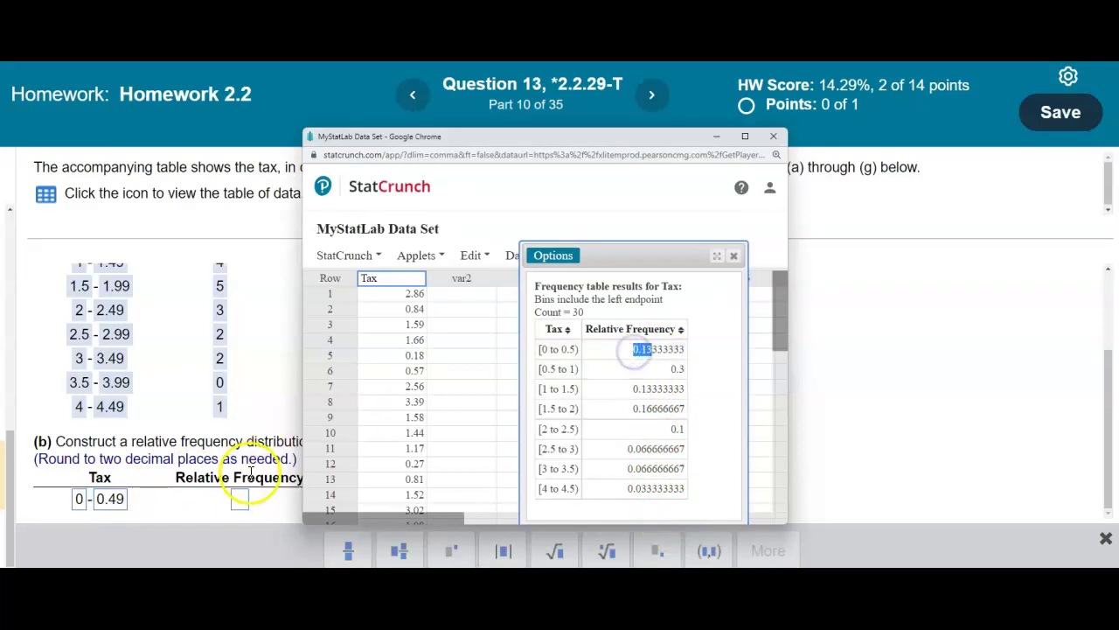
{"action": "left_click", "coordinate": [243, 498]}
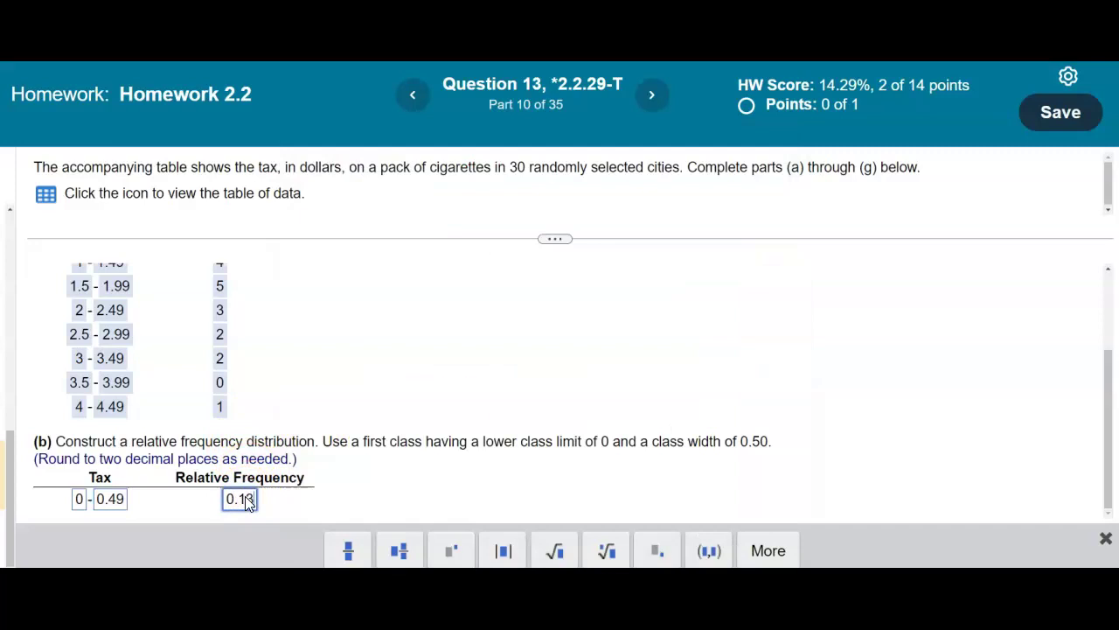
{"action": "left_click", "coordinate": [962, 510]}
{"action": "left_click", "coordinate": [579, 388]}
Fill in part (b)'s second class as 0.50–0.99 with relative frequency 0.30 and submit it
{"action": "scroll", "coordinate": [468, 409], "scroll_direction": "up", "scroll_amount": 2}
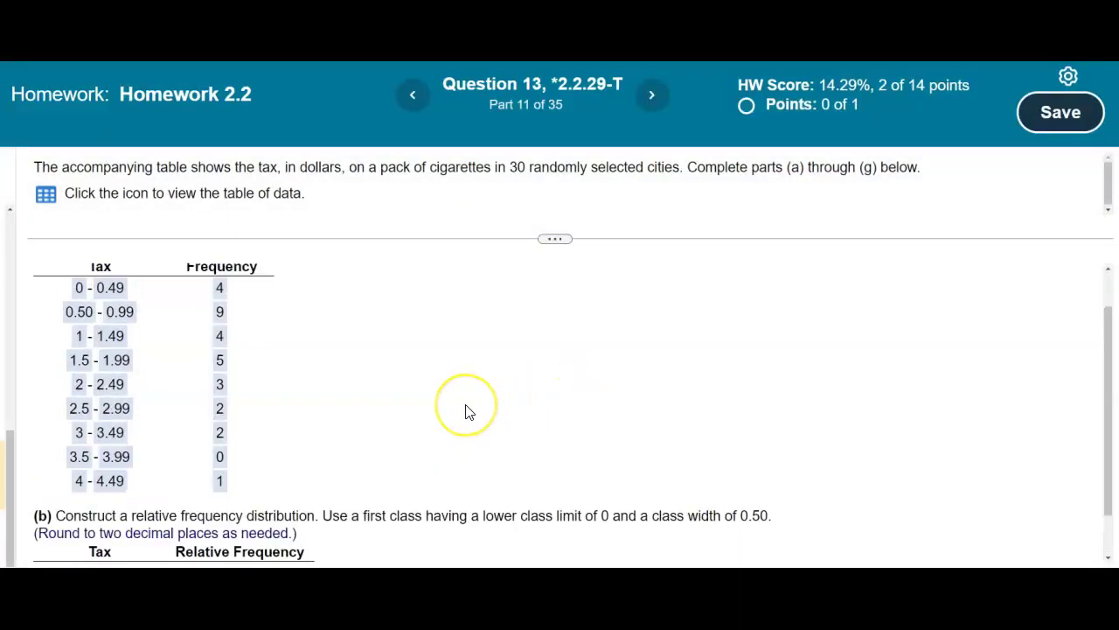
{"action": "scroll", "coordinate": [464, 407], "scroll_direction": "down", "scroll_amount": 2}
{"action": "left_click", "coordinate": [92, 545]}
{"action": "type", "text": "0.50"}
{"action": "left_click", "coordinate": [121, 499]}
{"action": "type", "text": "0.99"}
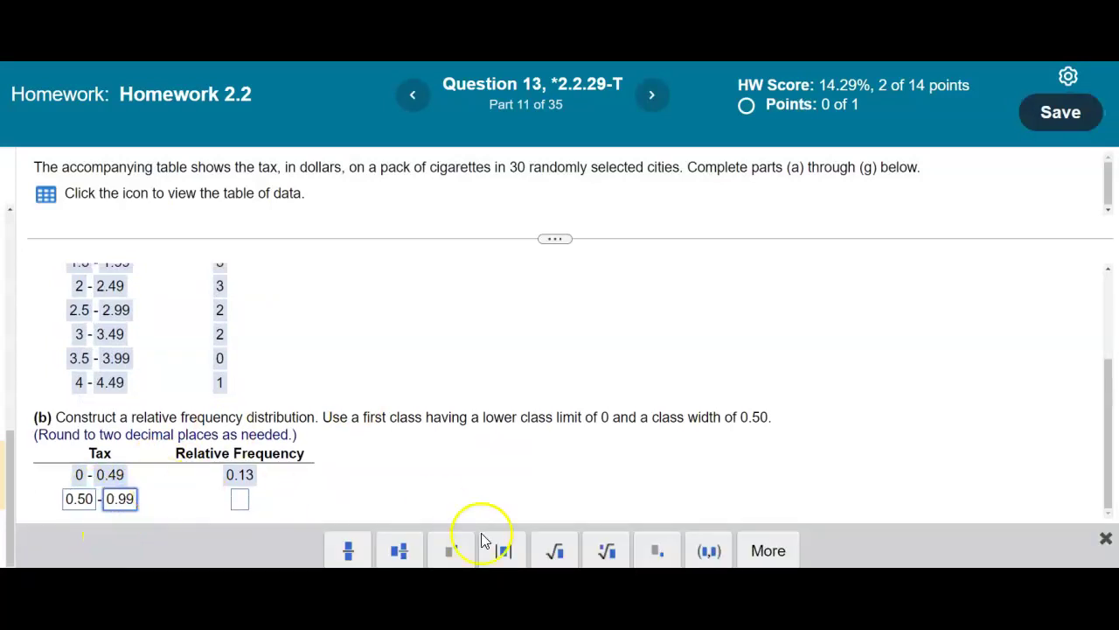
{"action": "left_click", "coordinate": [679, 544]}
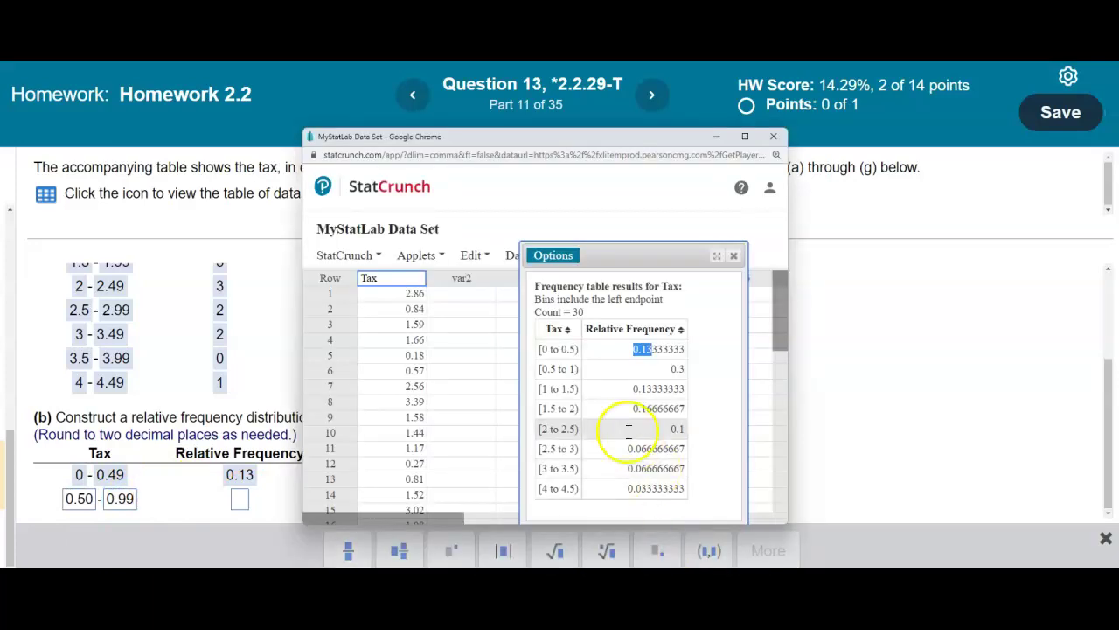
{"action": "double_click", "coordinate": [677, 369]}
{"action": "left_click", "coordinate": [250, 495]}
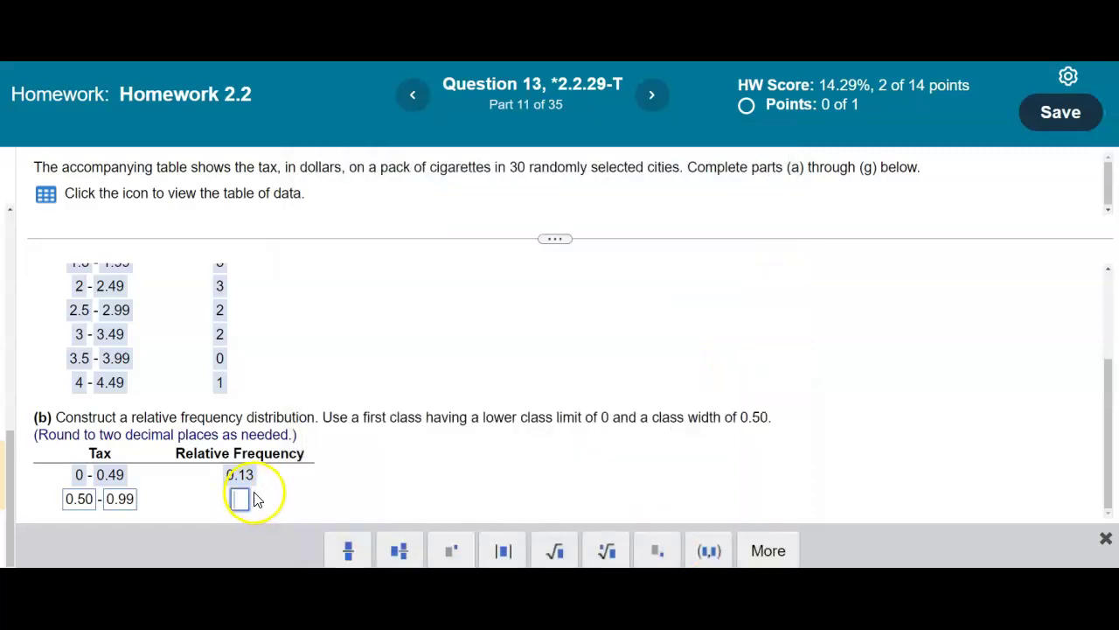
{"action": "left_click", "coordinate": [245, 497]}
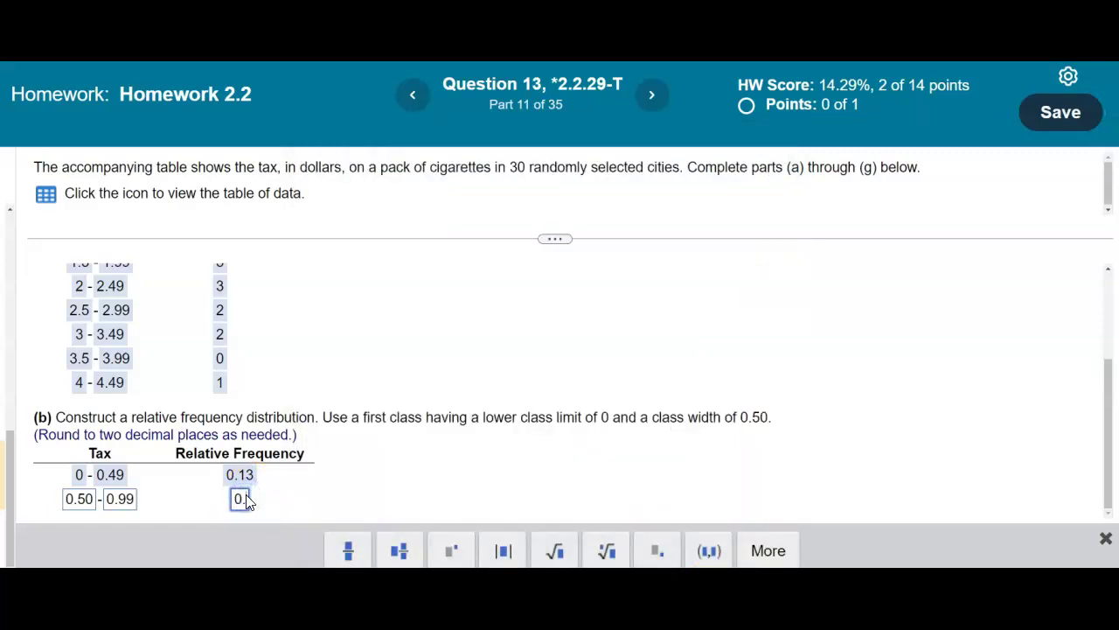
{"action": "type", "text": "0"}
{"action": "left_click", "coordinate": [877, 529]}
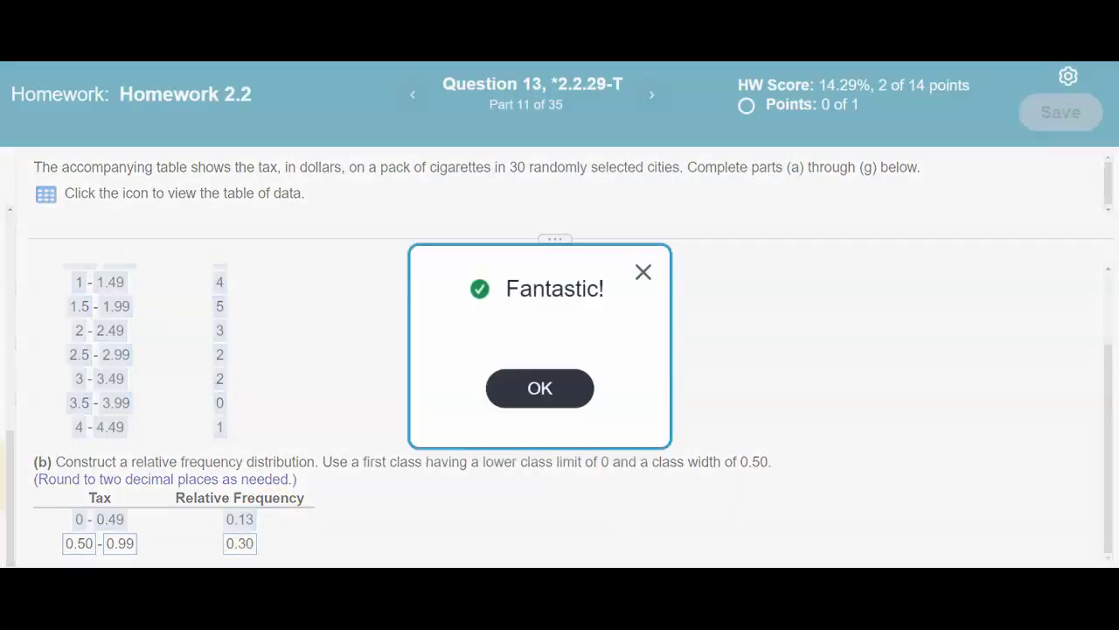
{"action": "left_click", "coordinate": [575, 390]}
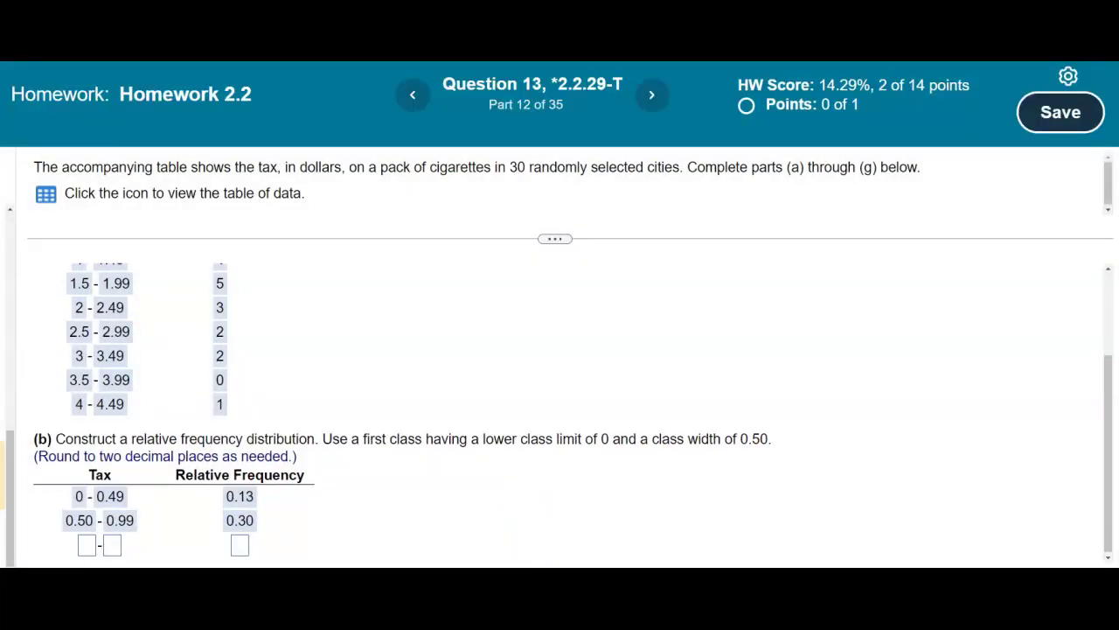
Fill in part (b)'s third class as 1–1.49 with relative frequency 0.13 and submit it
{"action": "left_click", "coordinate": [710, 553]}
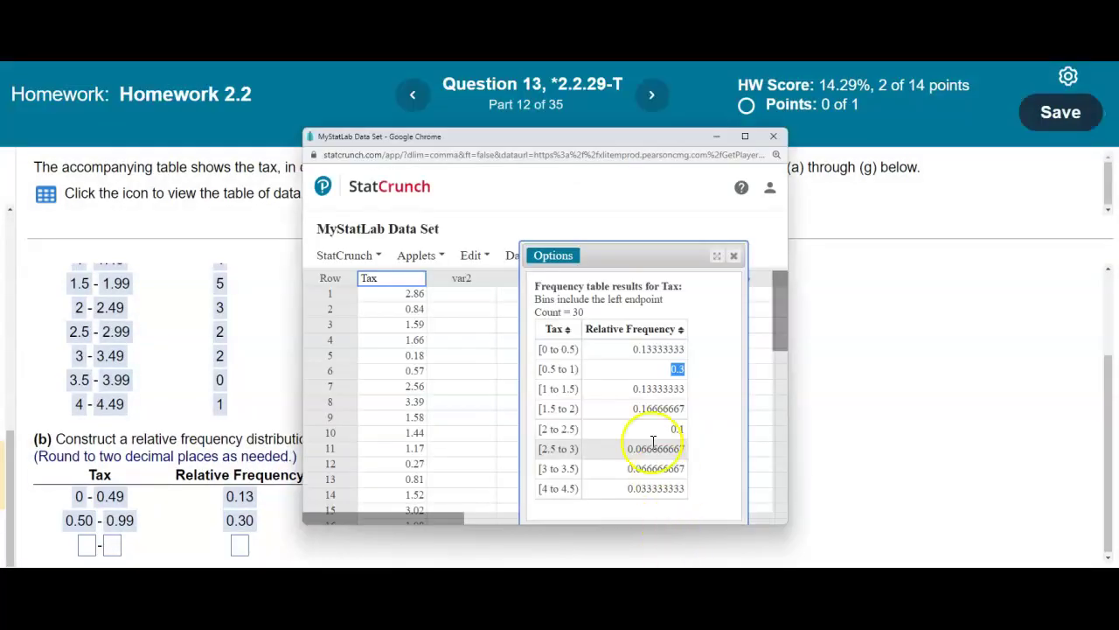
{"action": "left_click", "coordinate": [94, 546]}
{"action": "type", "text": "1"}
{"action": "left_click", "coordinate": [111, 503]}
{"action": "type", "text": "1.49"}
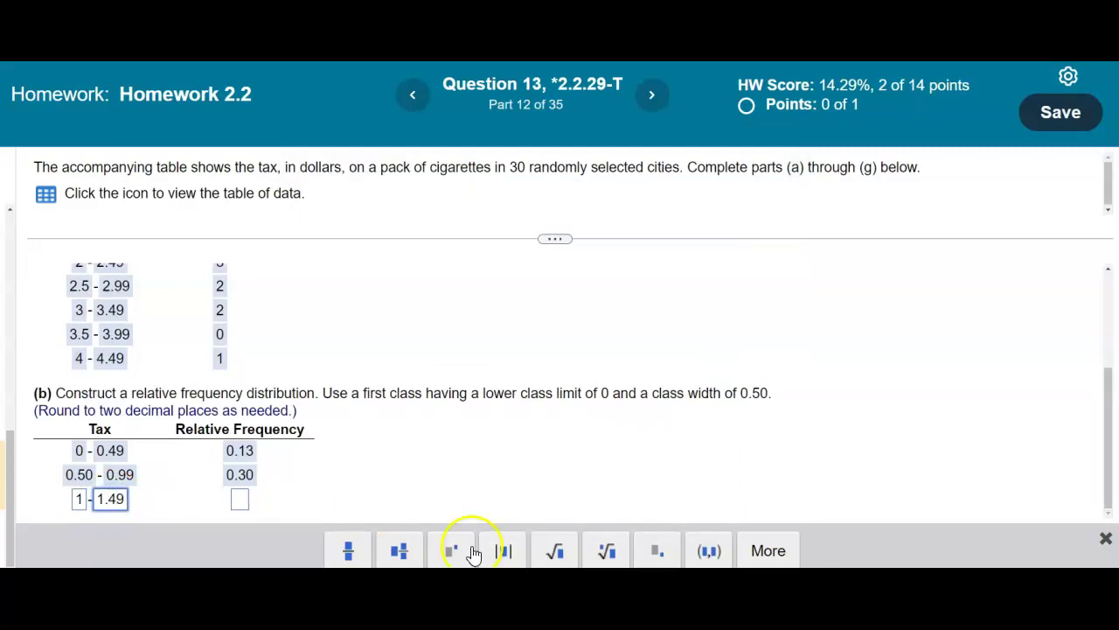
{"action": "left_click", "coordinate": [700, 549]}
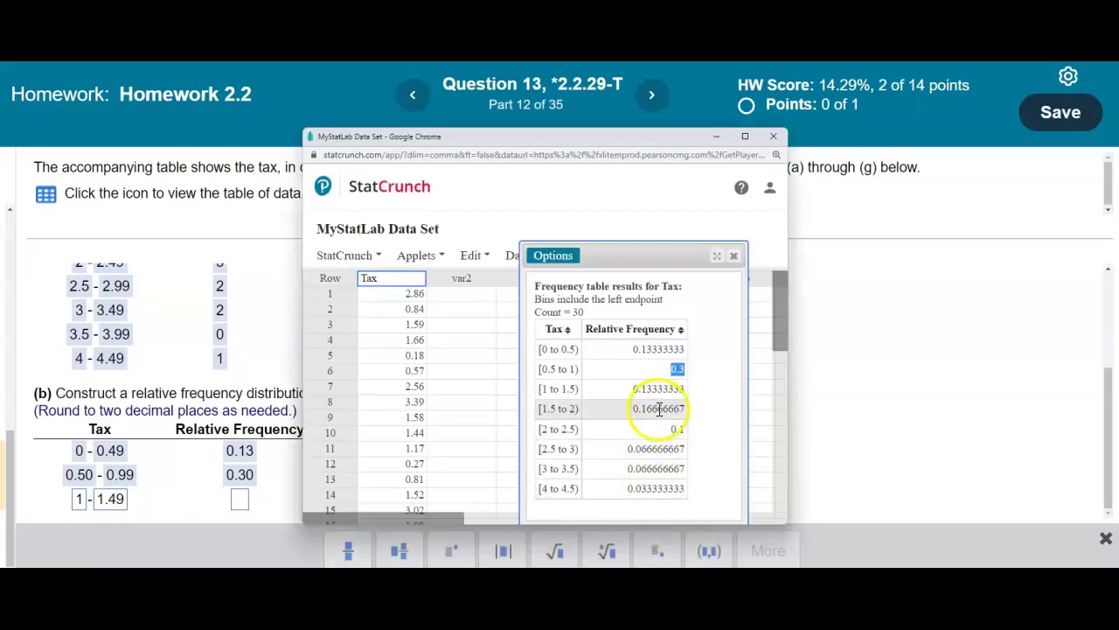
{"action": "left_click_drag", "start_coordinate": [634, 394], "coordinate": [686, 389]}
{"action": "left_click", "coordinate": [239, 498]}
{"action": "type", "text": "0.13"}
{"action": "left_click", "coordinate": [915, 562]}
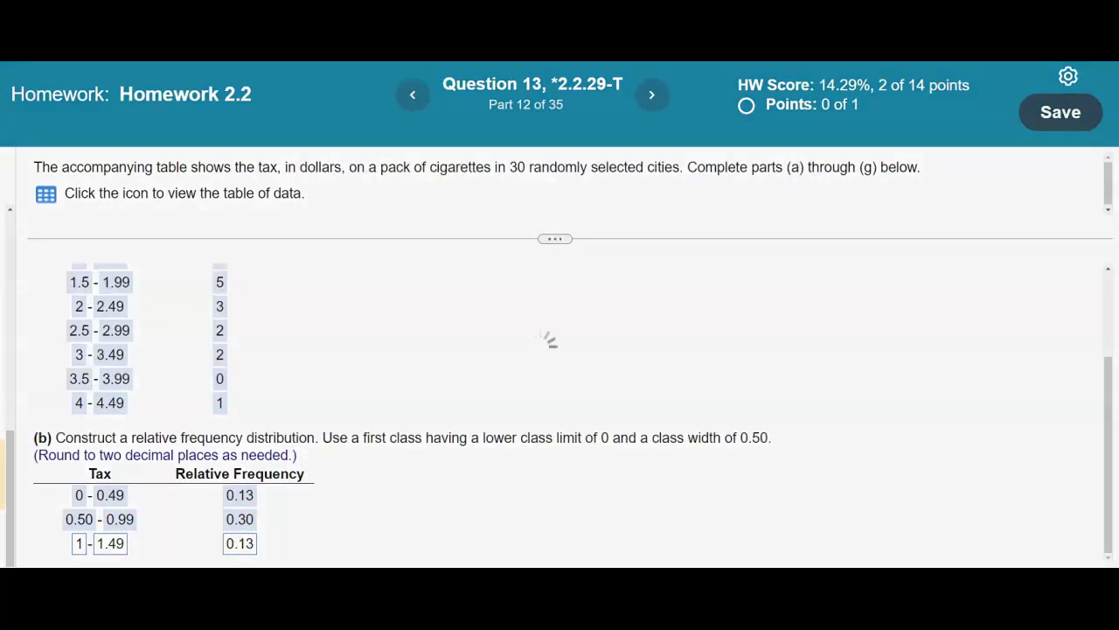
{"action": "left_click", "coordinate": [539, 389]}
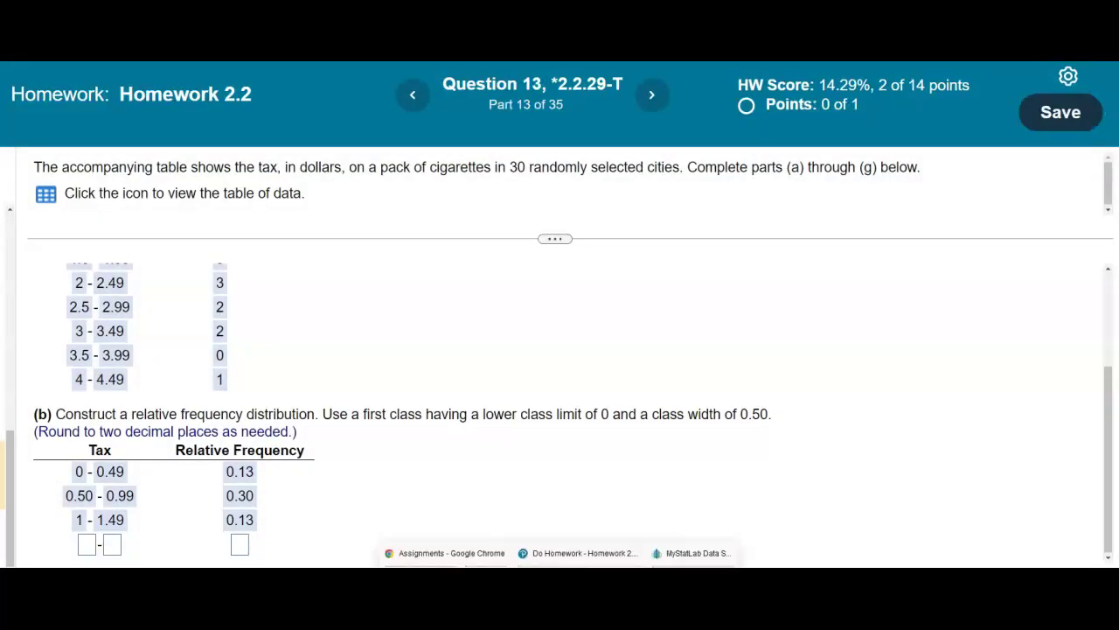
Fill in part (b)'s fourth class as 1.5–1.99 with relative frequency 0.17 from the StatCrunch results and submit it
{"action": "left_click", "coordinate": [686, 552]}
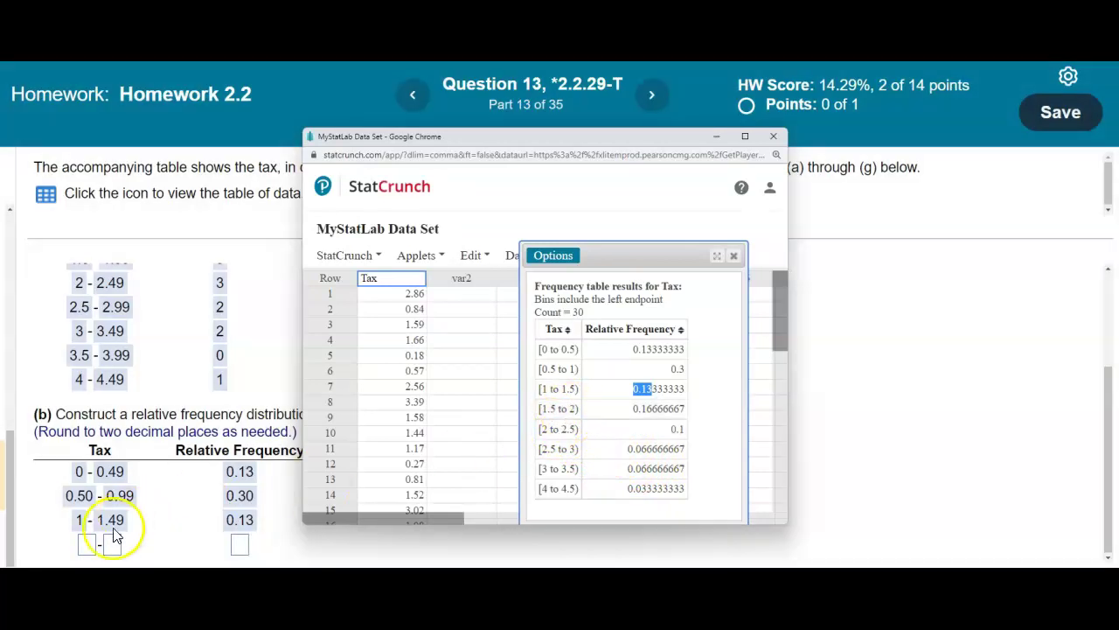
{"action": "left_click", "coordinate": [92, 542]}
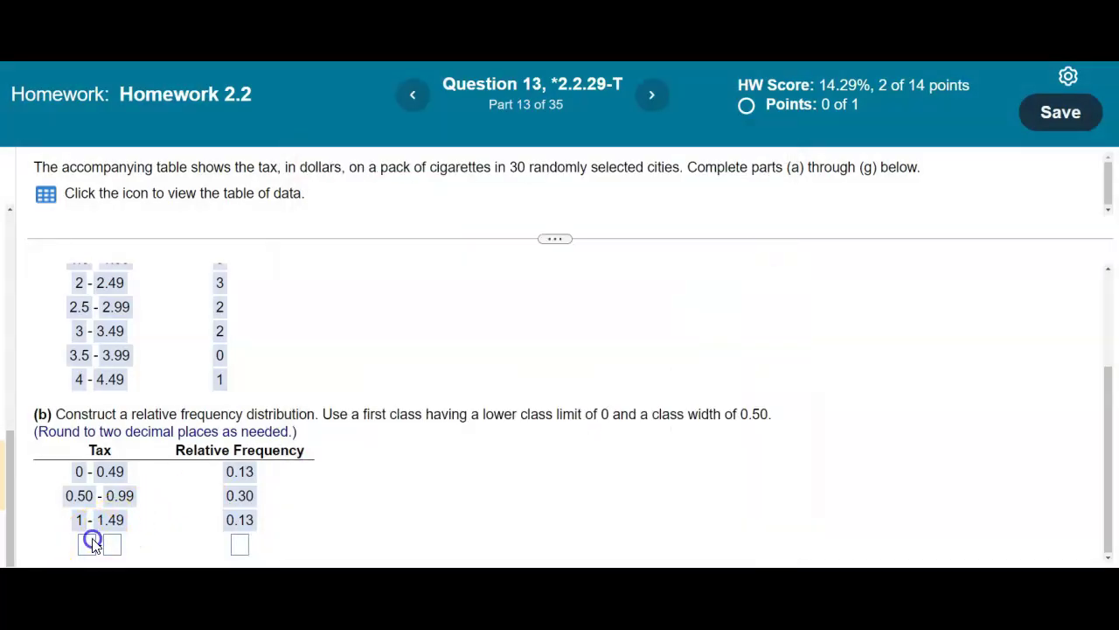
{"action": "type", "text": "1.5"}
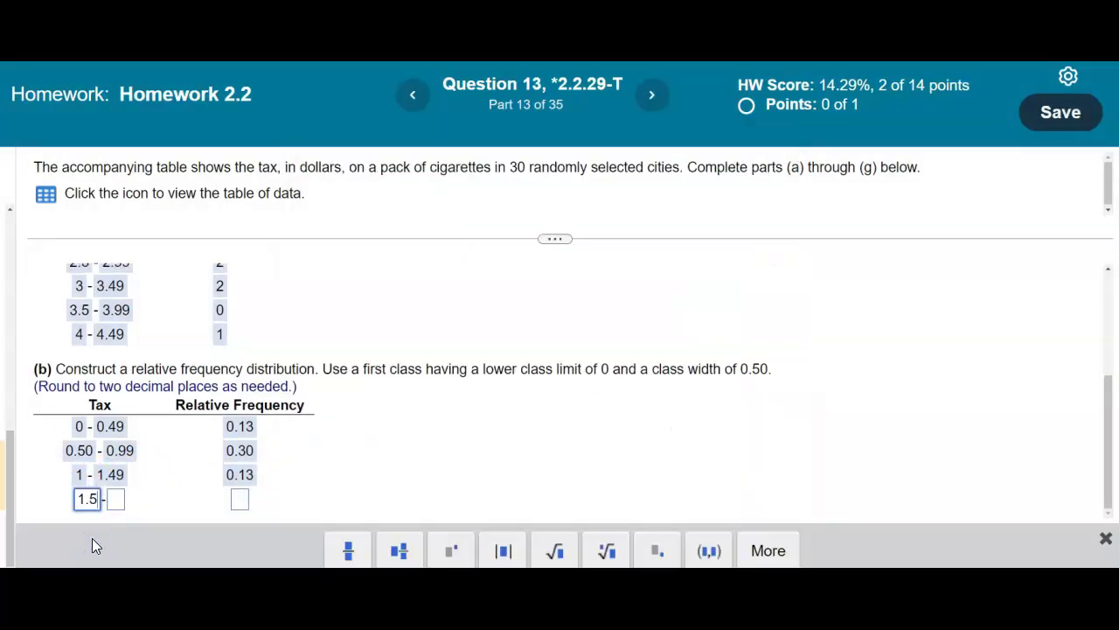
{"action": "left_click", "coordinate": [117, 499]}
{"action": "type", "text": "1.99"}
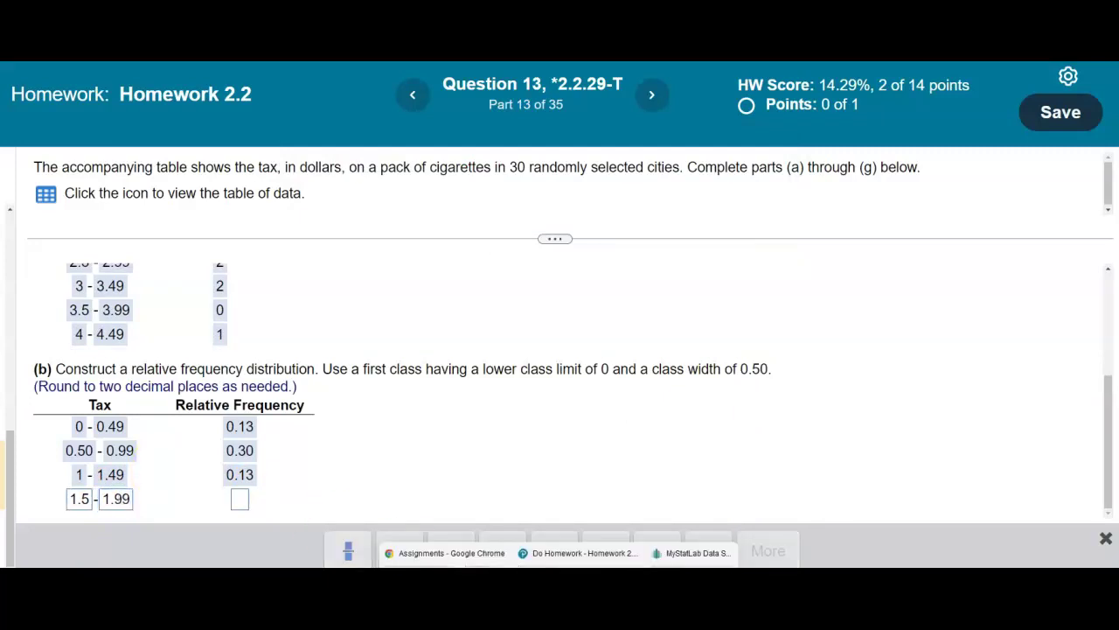
{"action": "left_click", "coordinate": [717, 551]}
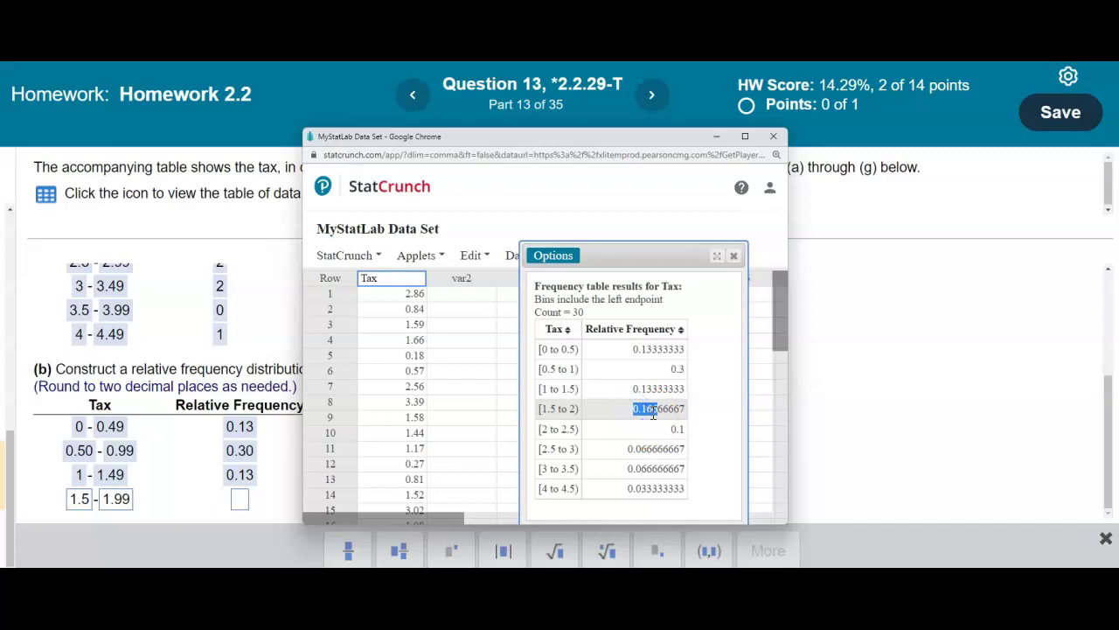
{"action": "left_click", "coordinate": [243, 499]}
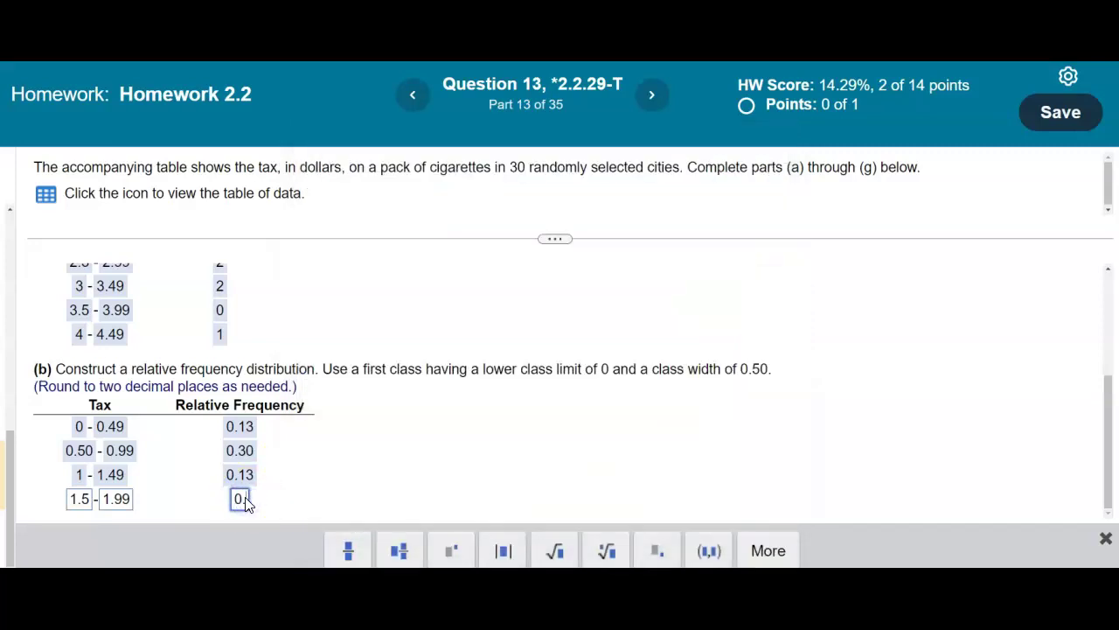
{"action": "left_click", "coordinate": [942, 560]}
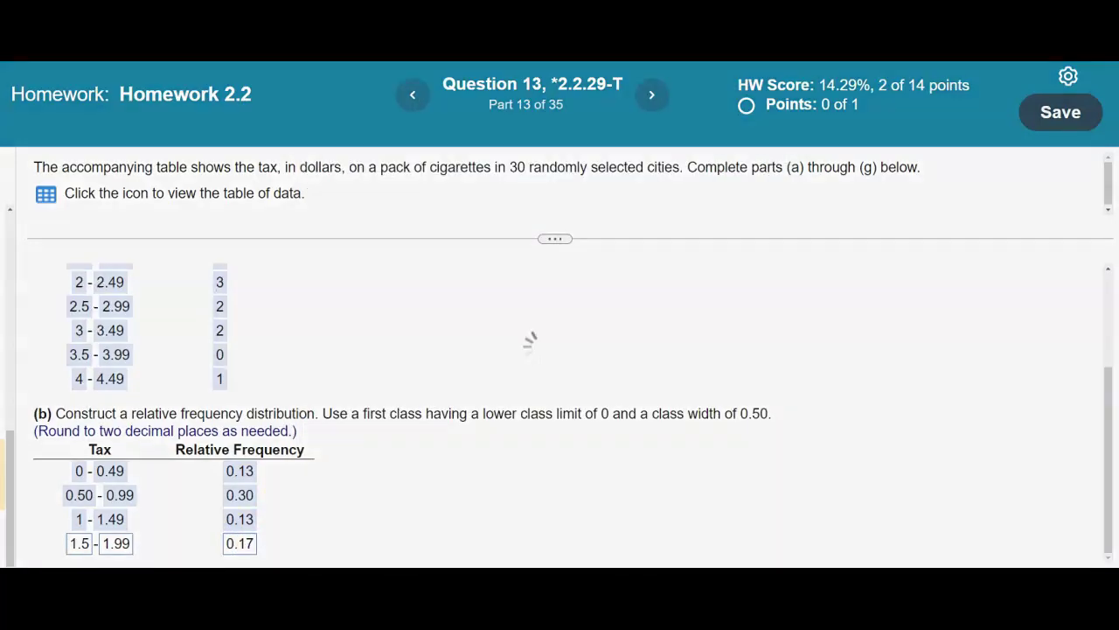
{"action": "left_click", "coordinate": [590, 395]}
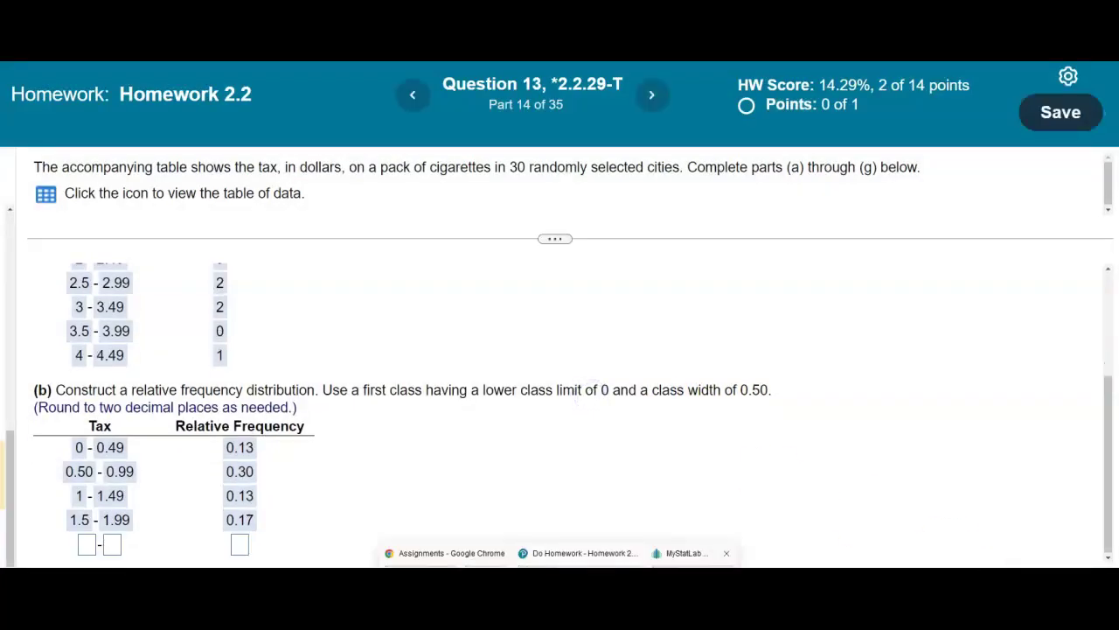
Fill in part (b)'s fifth class as 2–2.49 with relative frequency 0.10 from the StatCrunch results and submit it
{"action": "left_click", "coordinate": [682, 552]}
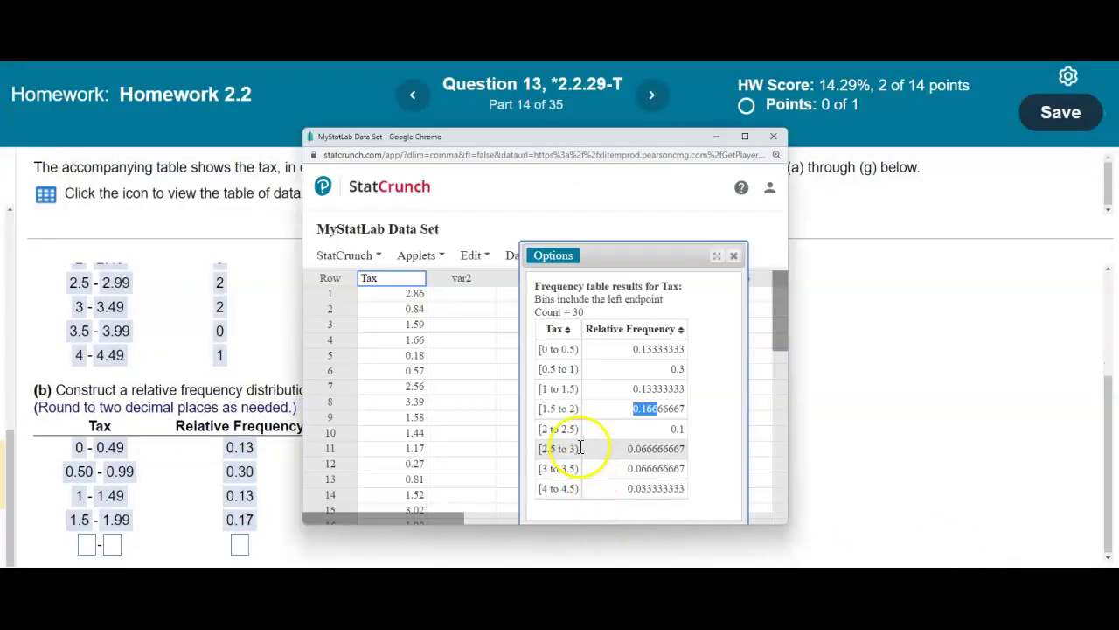
{"action": "left_click", "coordinate": [87, 544]}
{"action": "type", "text": "2"}
{"action": "left_click", "coordinate": [110, 499]}
{"action": "type", "text": "2.99"}
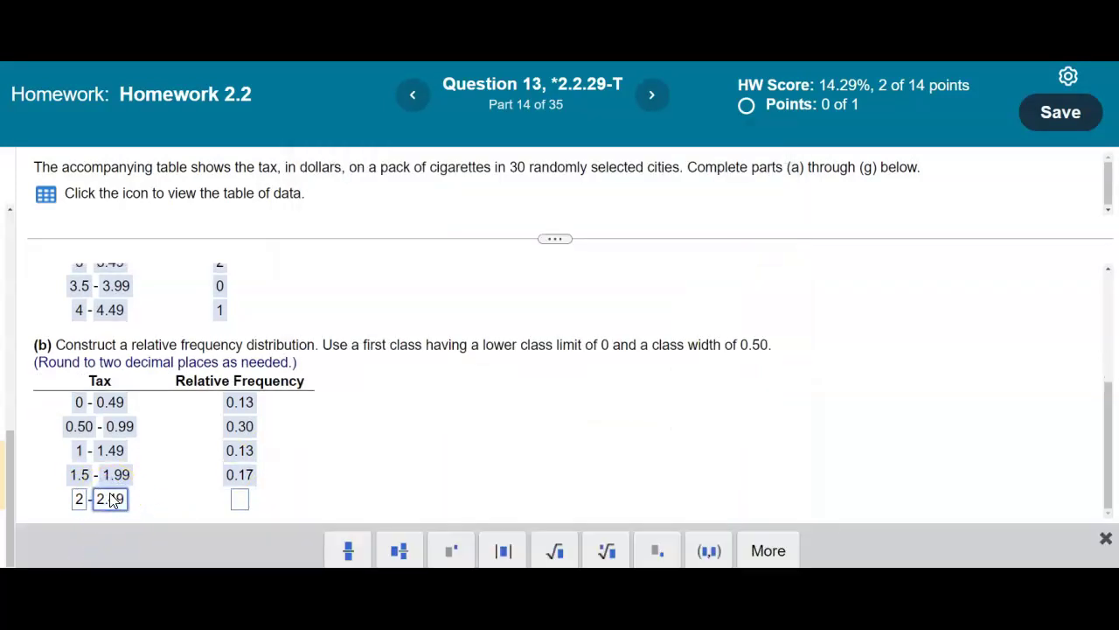
{"action": "left_click", "coordinate": [682, 550]}
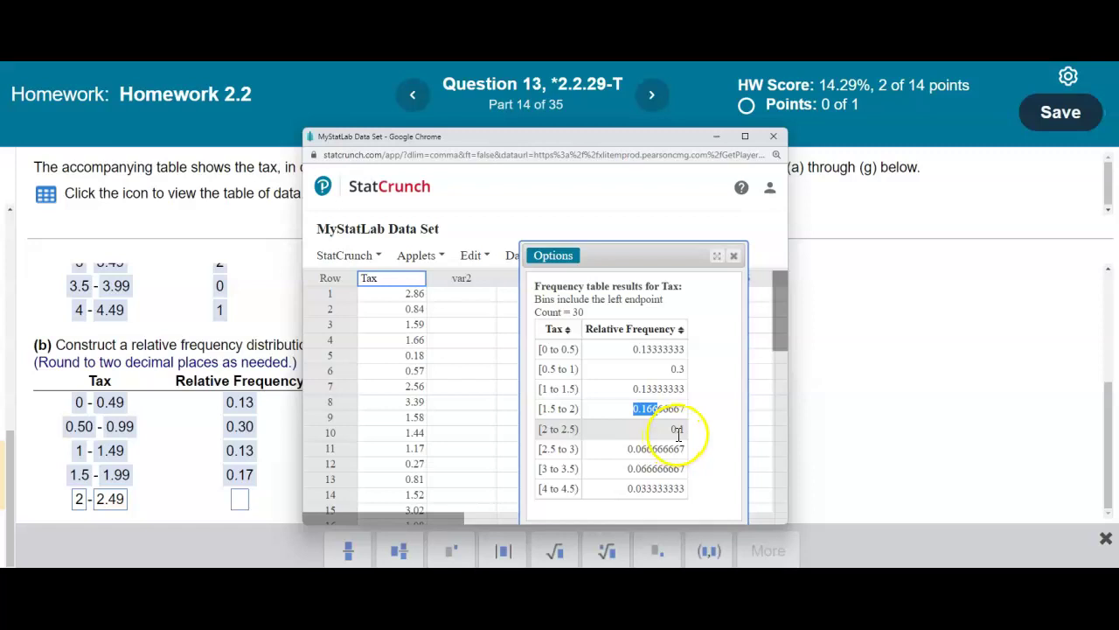
{"action": "left_click", "coordinate": [241, 505]}
{"action": "type", "text": "0.10"}
{"action": "left_click", "coordinate": [429, 450]}
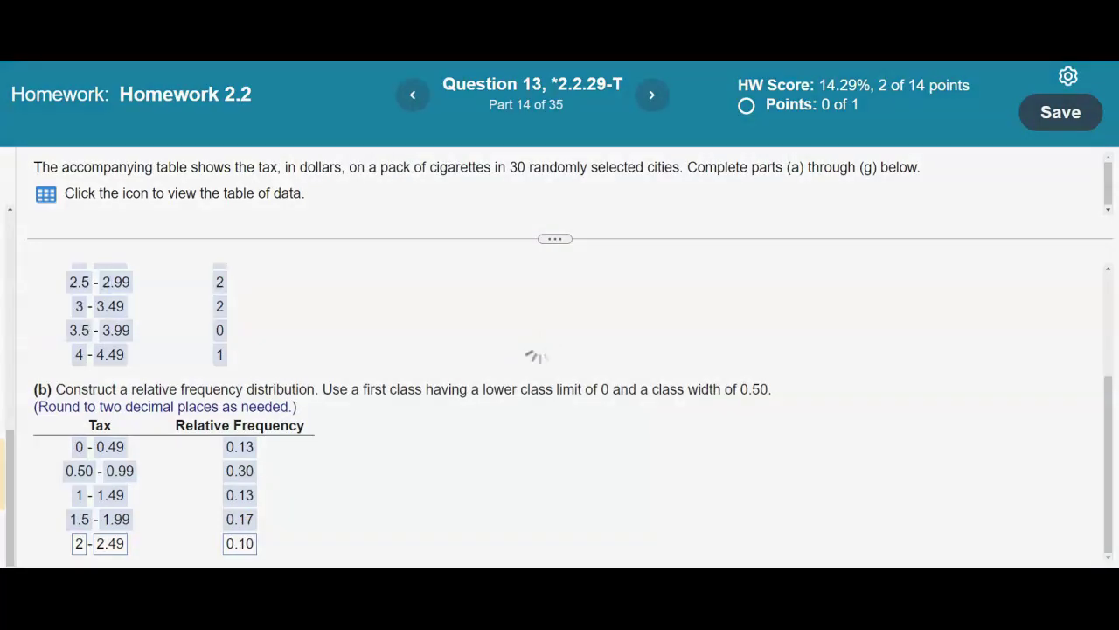
{"action": "left_click", "coordinate": [585, 505]}
{"action": "left_click", "coordinate": [565, 394]}
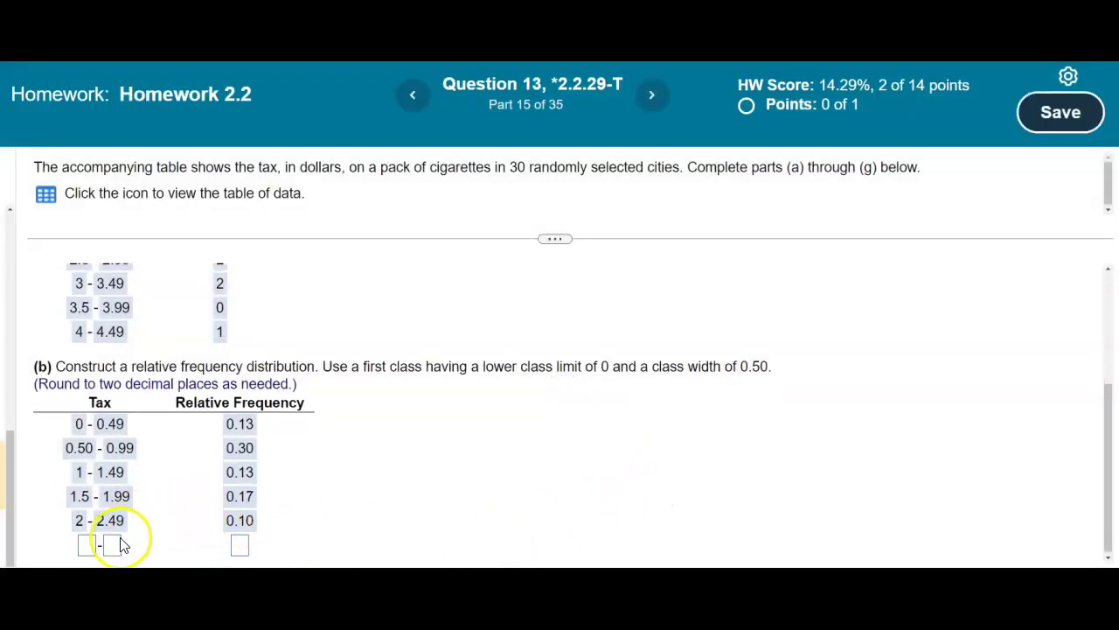
Fill in part (b)'s sixth class as 2.5–2.99 with relative frequency 0.07 and submit it
{"action": "left_click", "coordinate": [87, 546]}
{"action": "type", "text": "2.5"}
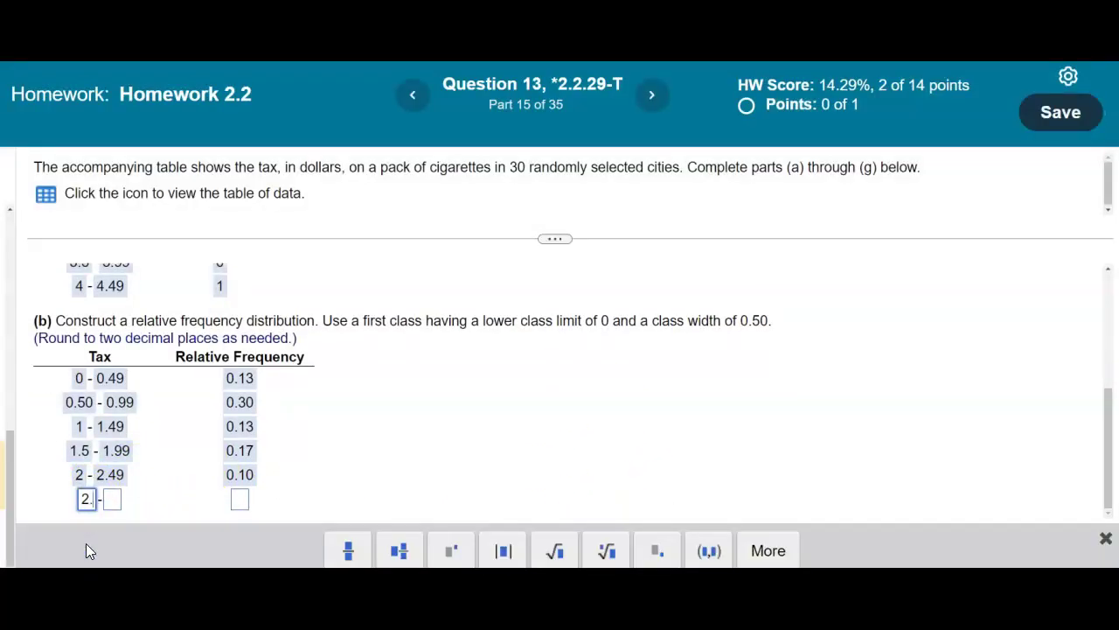
{"action": "left_click", "coordinate": [115, 499]}
{"action": "type", "text": "2.99"}
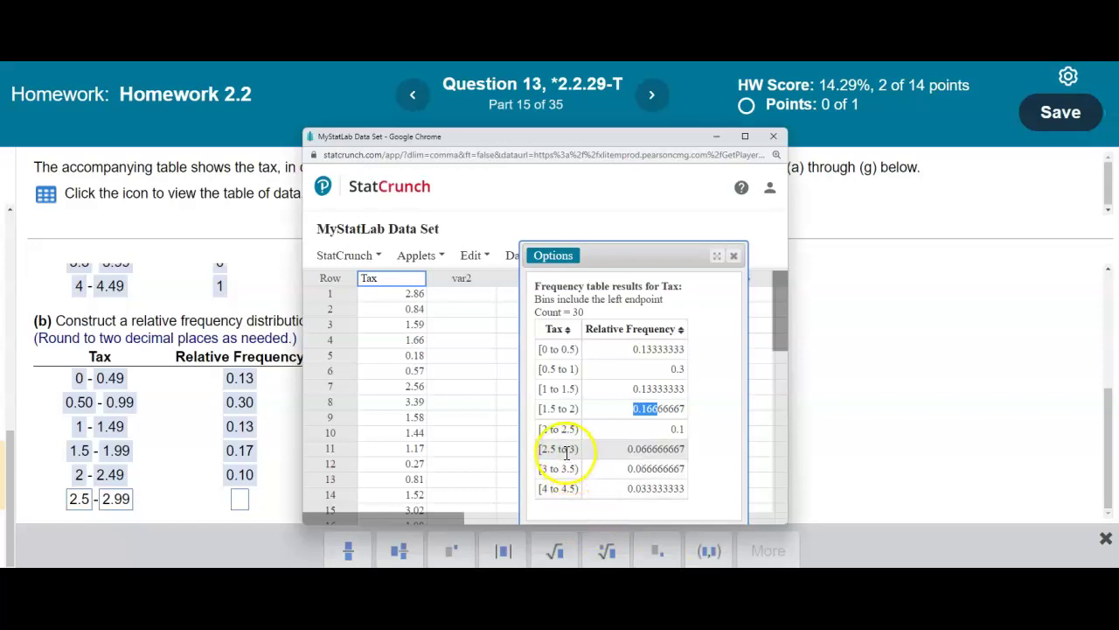
{"action": "left_click", "coordinate": [646, 451]}
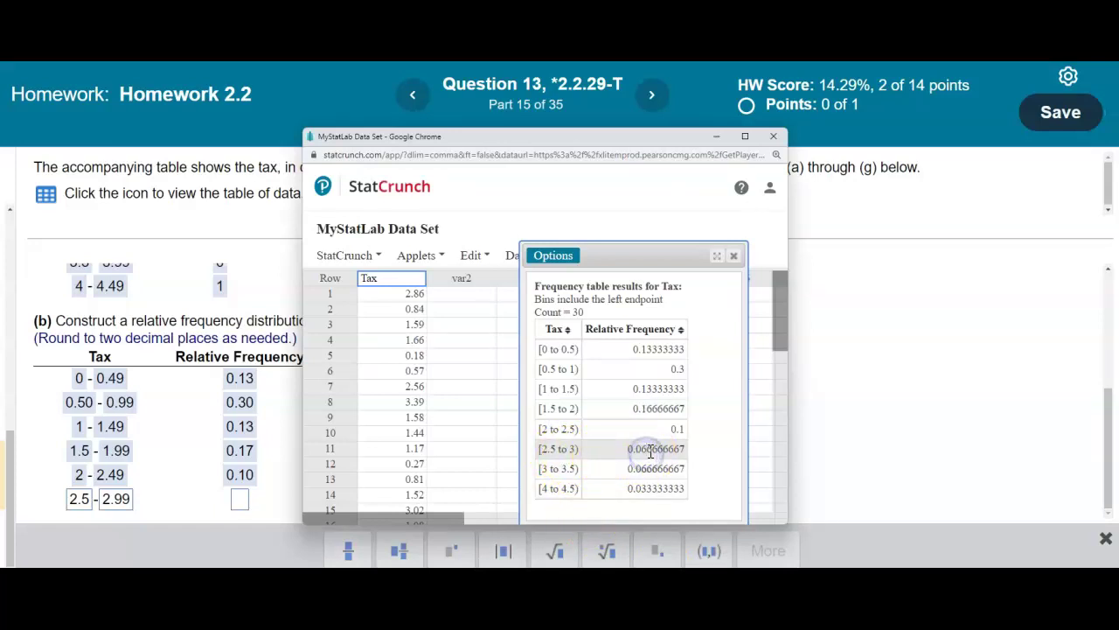
{"action": "double_click", "coordinate": [621, 450]}
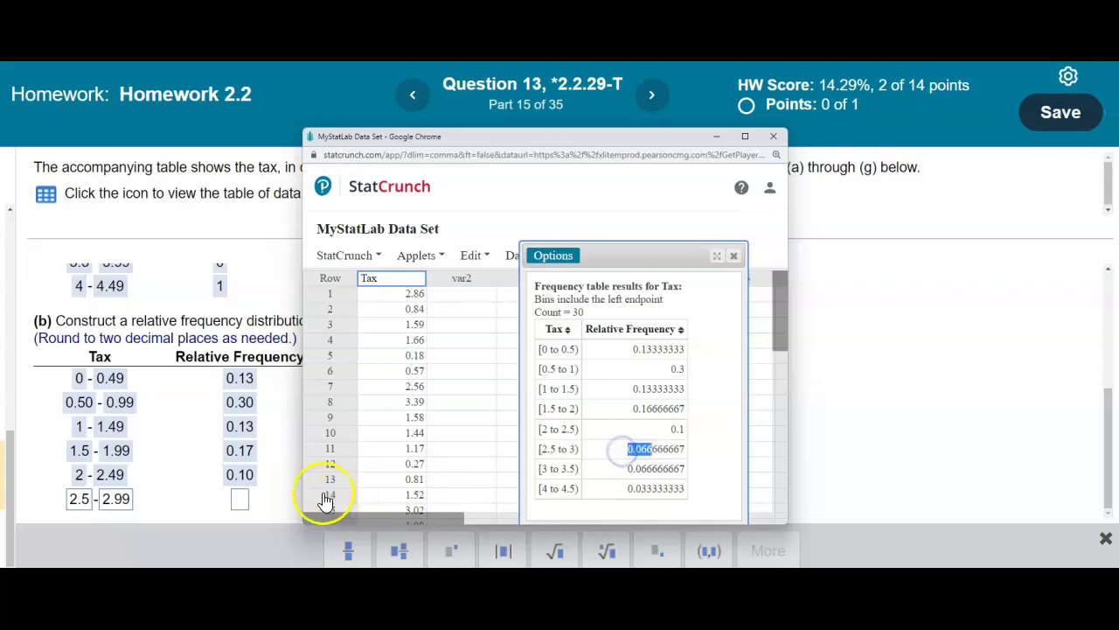
{"action": "left_click", "coordinate": [245, 500]}
{"action": "type", "text": "0.07"}
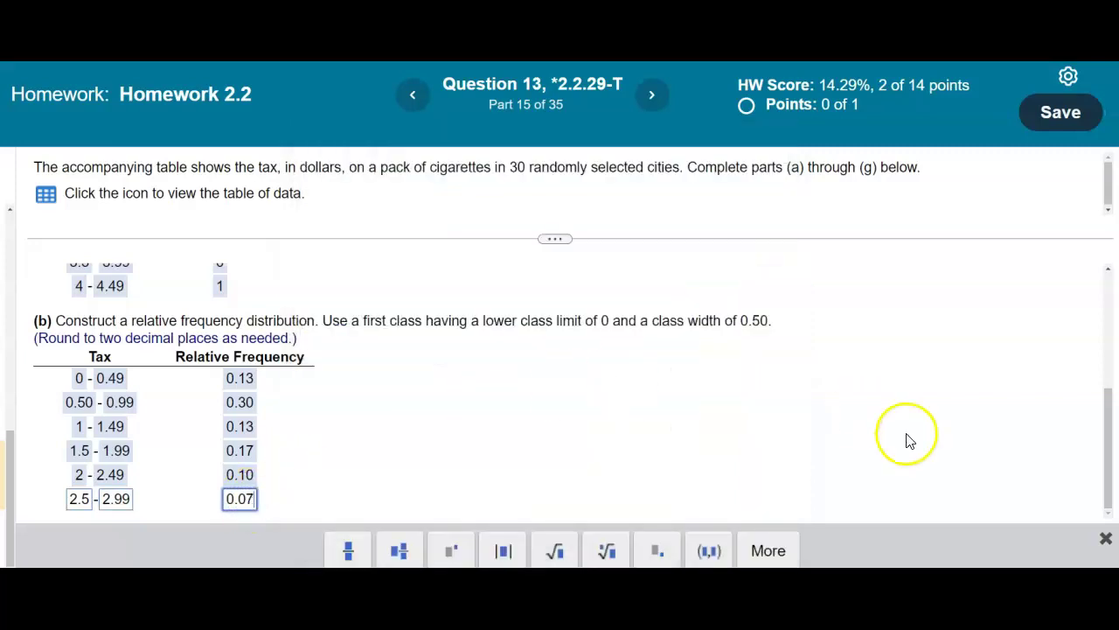
{"action": "key", "text": "Return"}
{"action": "left_click", "coordinate": [555, 387]}
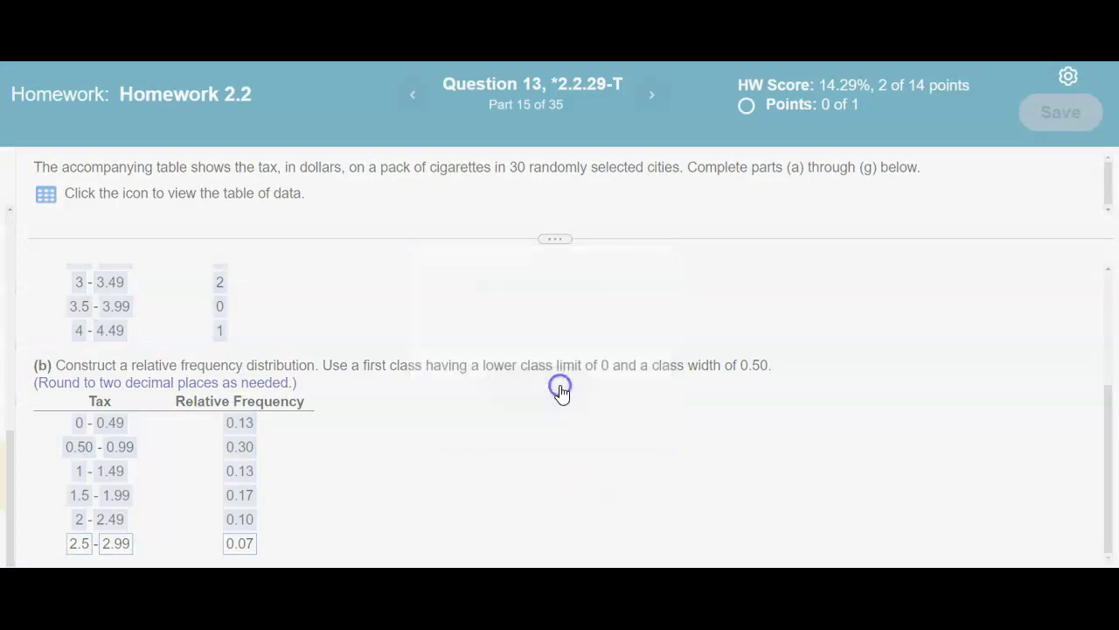
Fill in part (b)'s seventh class as 3–3.49 with relative frequency 0.07 and submit it
{"action": "mouse_move", "coordinate": [558, 565]}
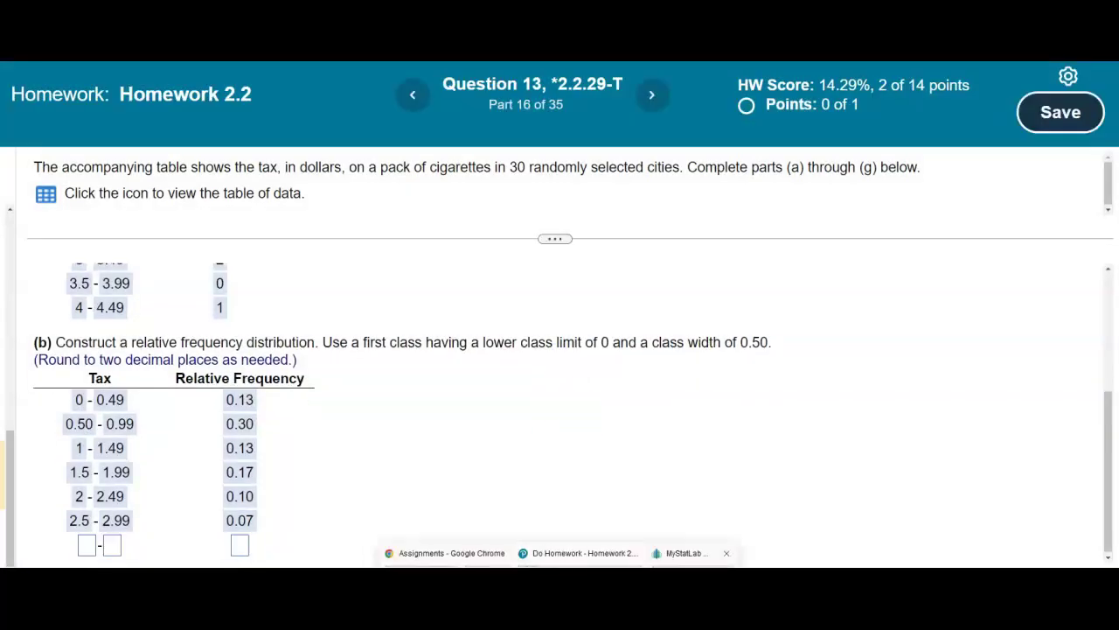
{"action": "left_click", "coordinate": [684, 552]}
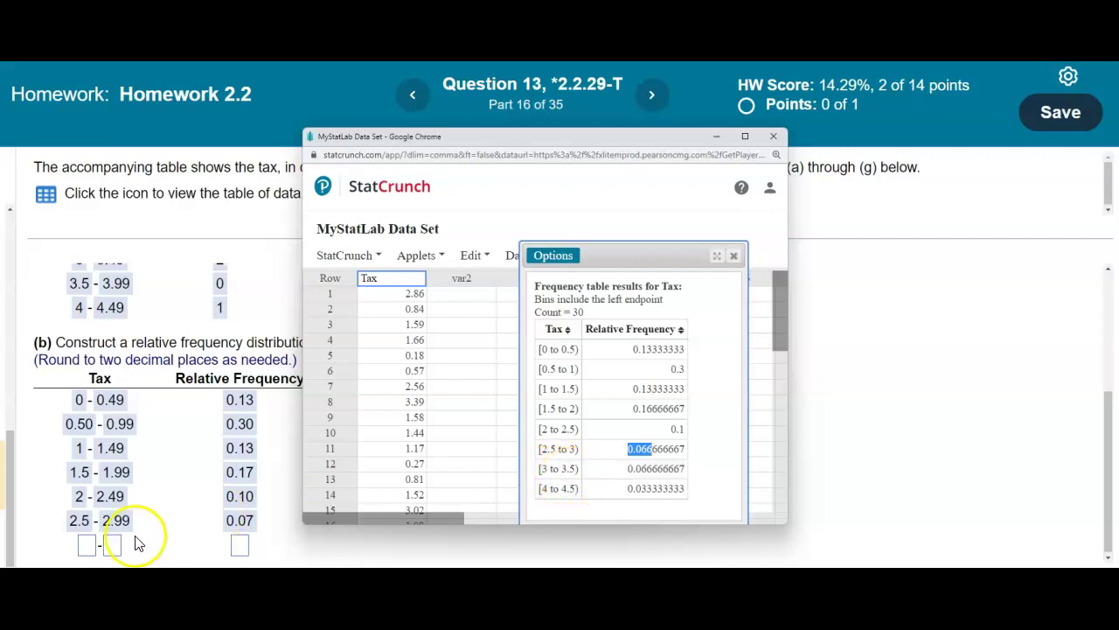
{"action": "left_click", "coordinate": [88, 543]}
{"action": "type", "text": "3"}
{"action": "left_click", "coordinate": [111, 501]}
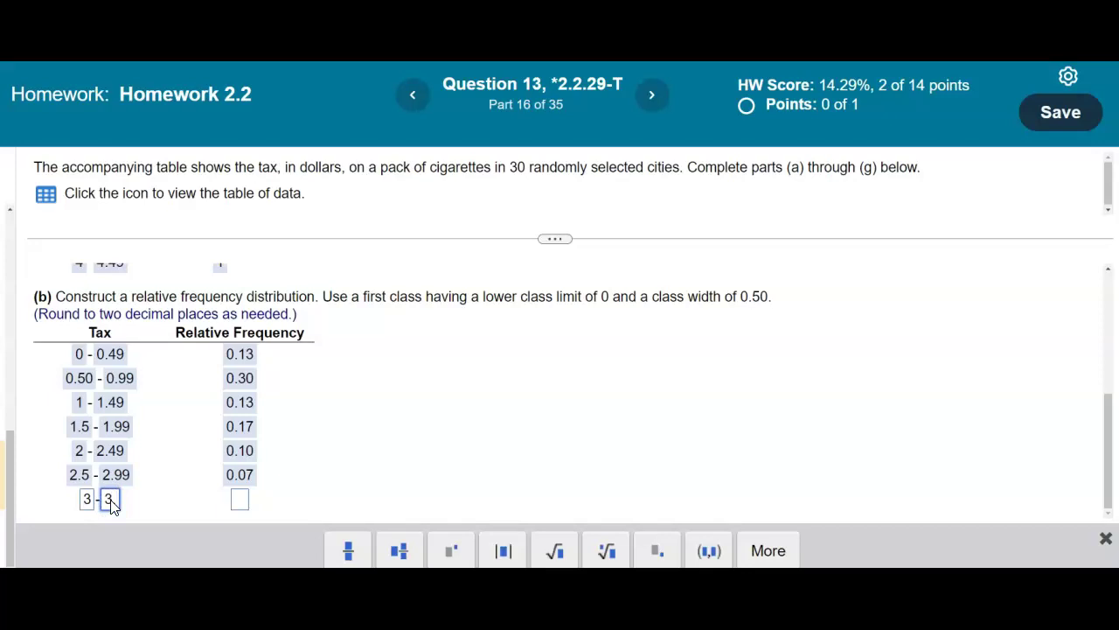
{"action": "type", "text": "3.49"}
{"action": "key", "text": "Tab"}
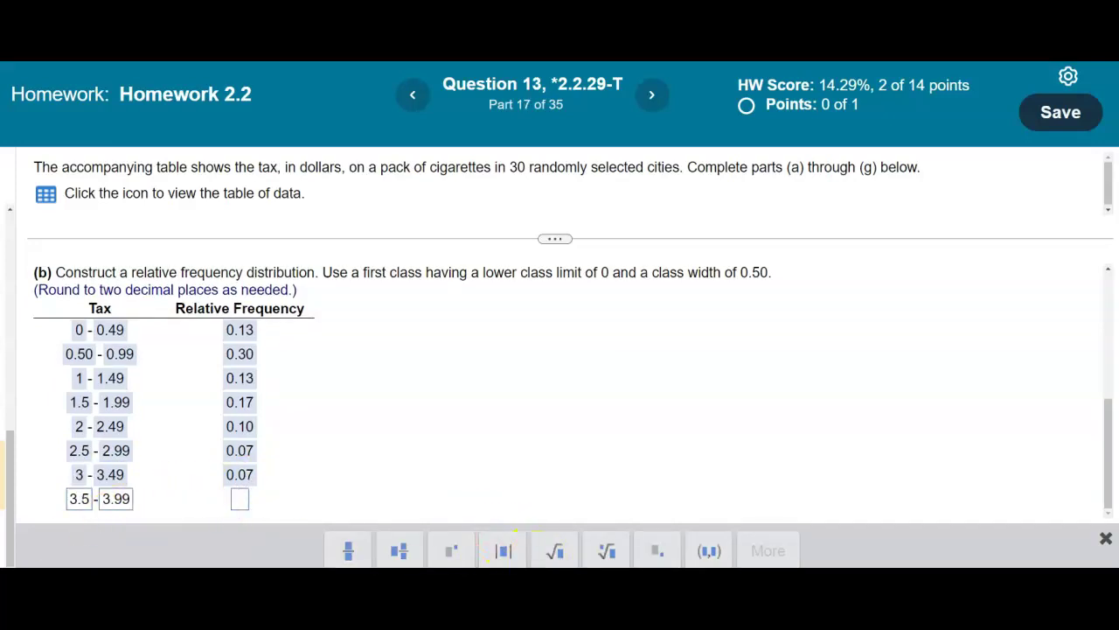
Check the StatCrunch table for the eighth class, 3.5–3.99, enter its relative frequency as 0 and submit it
{"action": "left_click", "coordinate": [717, 553]}
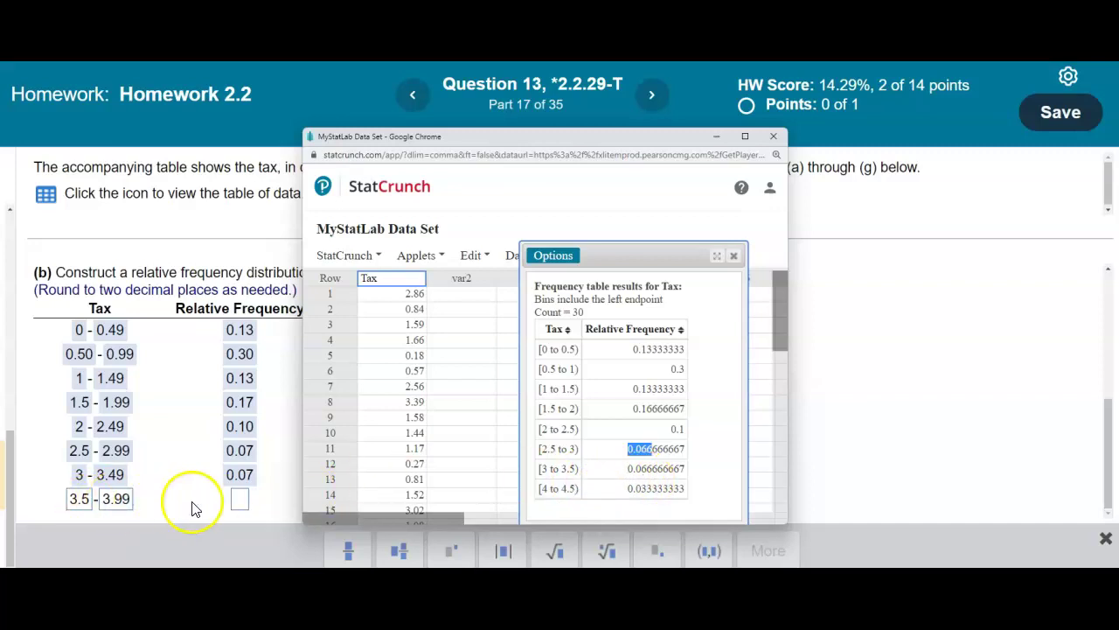
{"action": "left_click", "coordinate": [239, 502]}
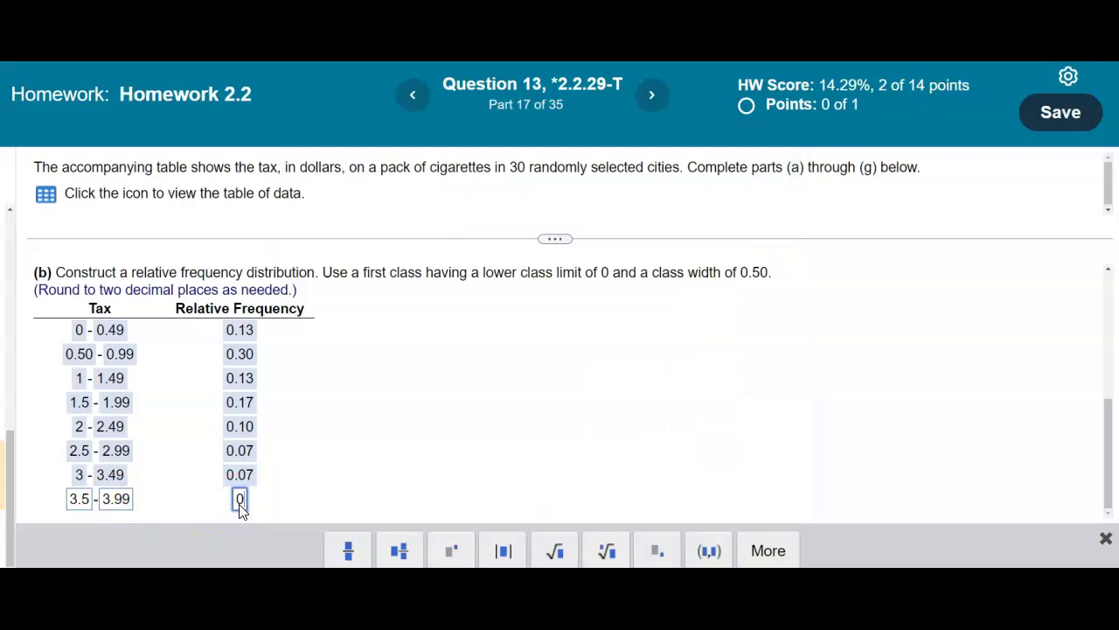
{"action": "type", "text": "0"}
{"action": "key", "text": "Return"}
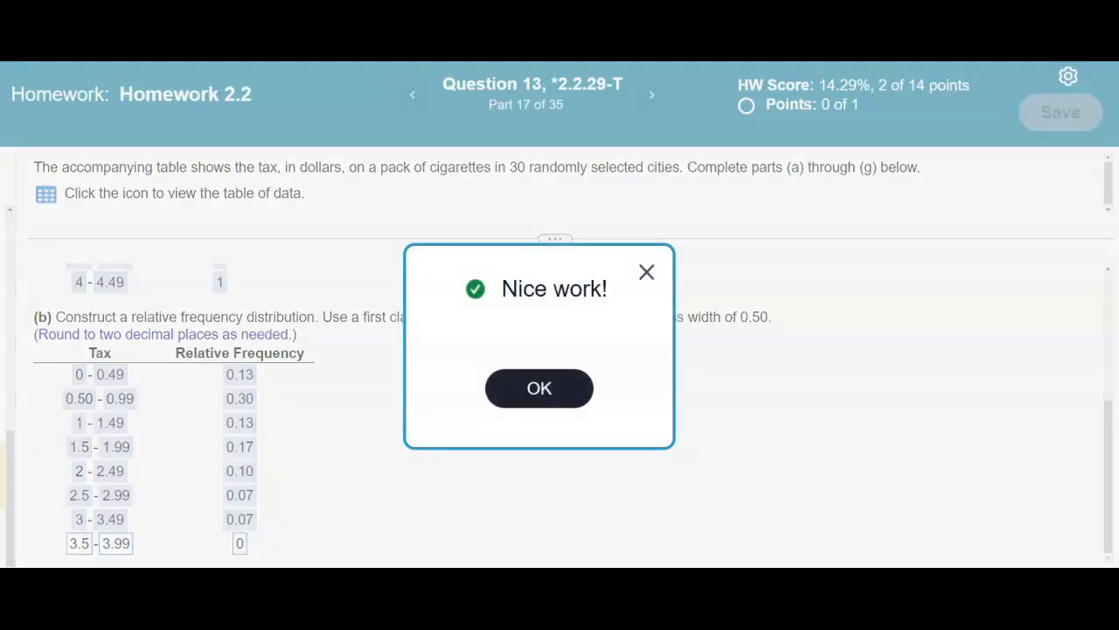
{"action": "left_click", "coordinate": [584, 391]}
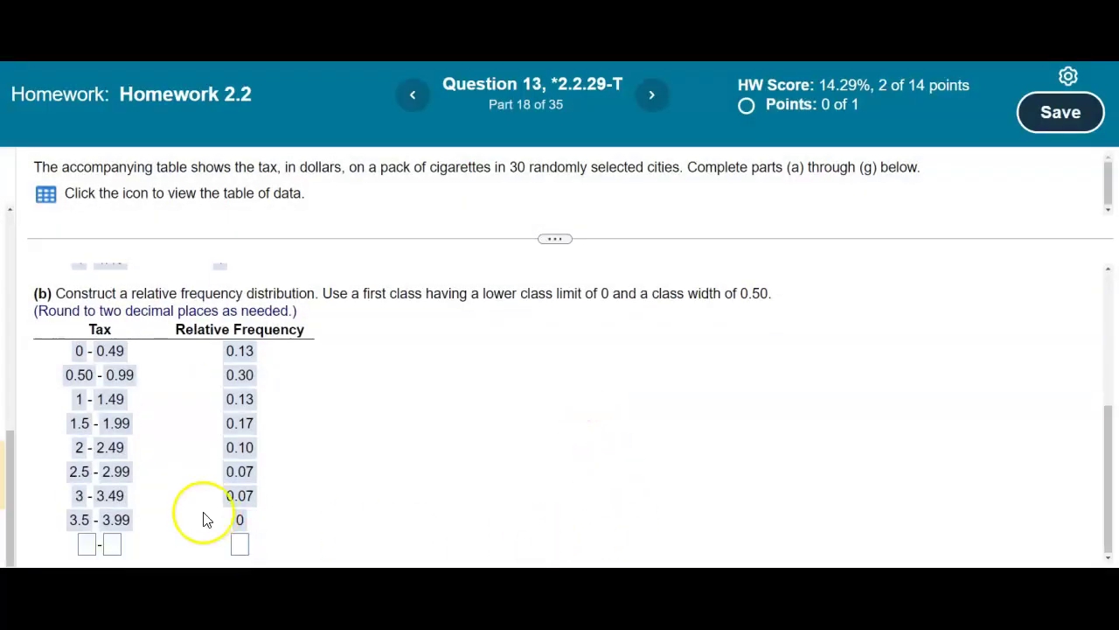
Fill in part (b)'s ninth class as 4–4.49 with relative frequency 0.03 from the StatCrunch results and submit it
{"action": "left_click", "coordinate": [91, 547]}
{"action": "type", "text": "4"}
{"action": "left_click", "coordinate": [110, 505]}
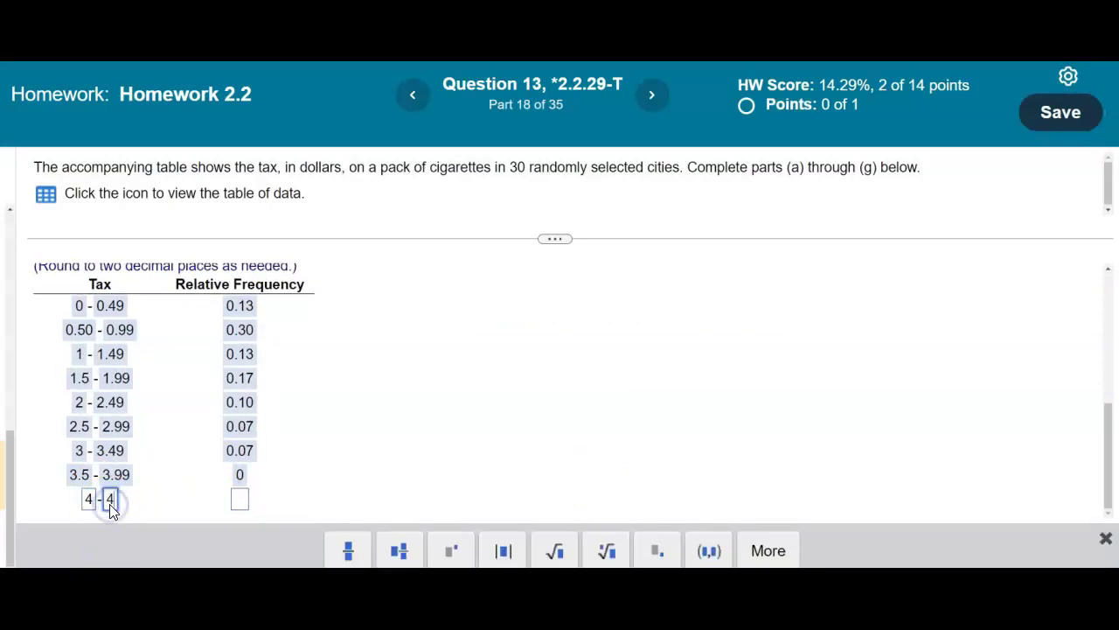
{"action": "key", "text": "alt+Tab"}
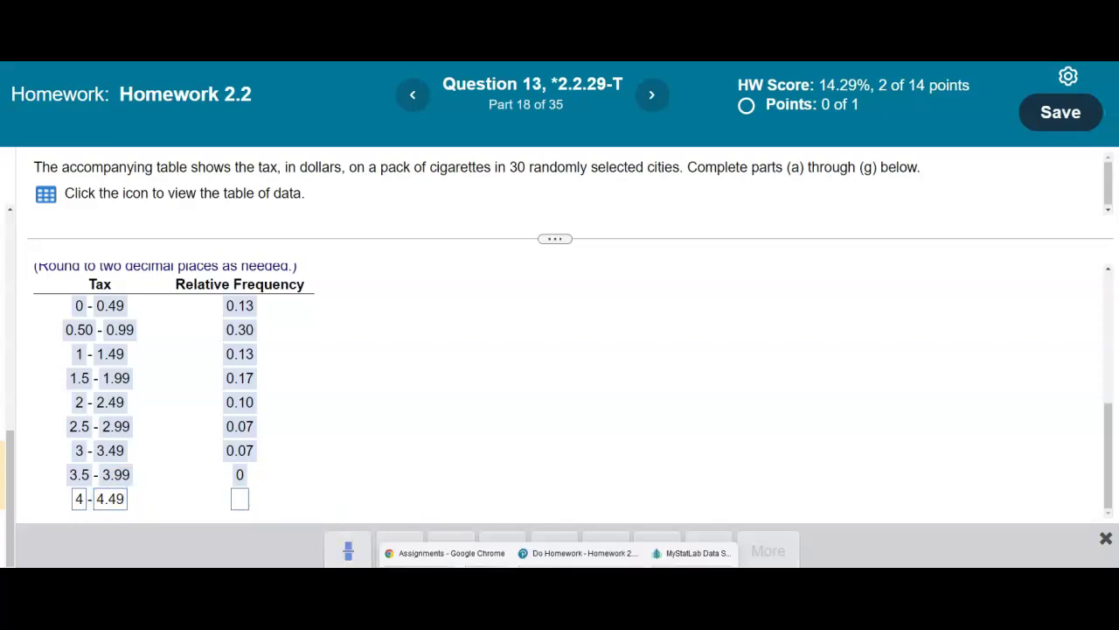
{"action": "left_click_drag", "start_coordinate": [612, 492], "coordinate": [648, 492]}
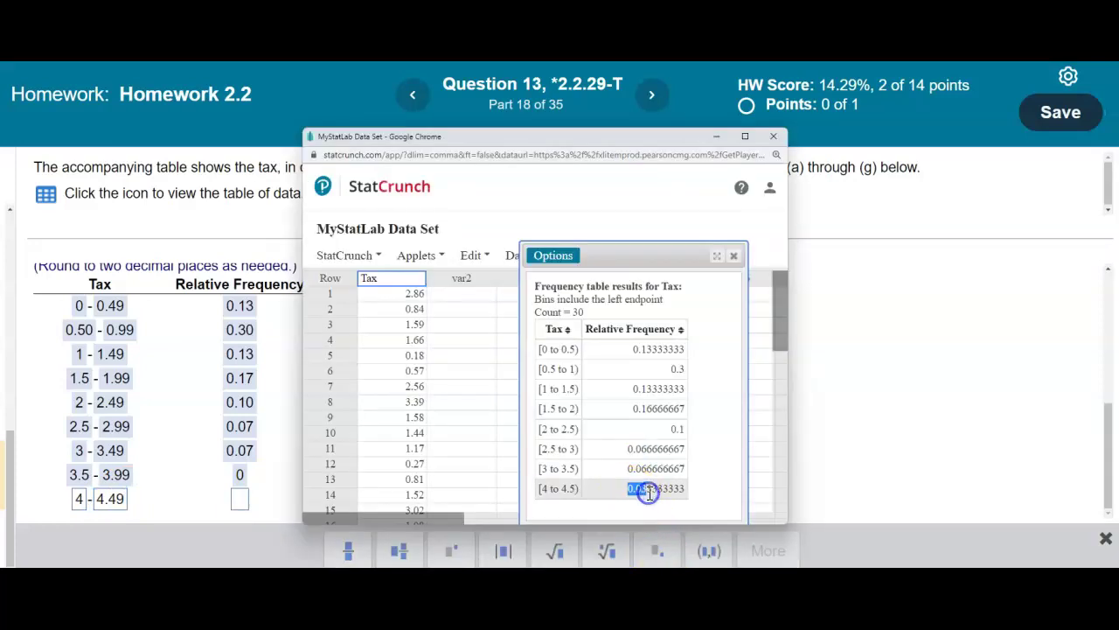
{"action": "left_click", "coordinate": [239, 503]}
{"action": "type", "text": "0.03"}
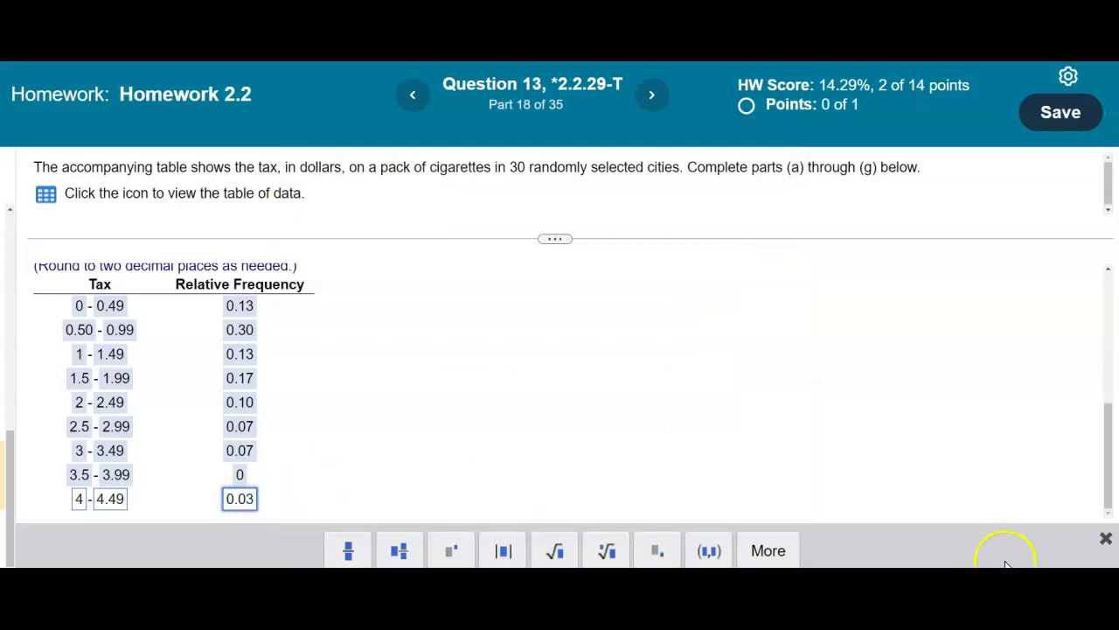
{"action": "key", "text": "Return"}
{"action": "left_click", "coordinate": [565, 395]}
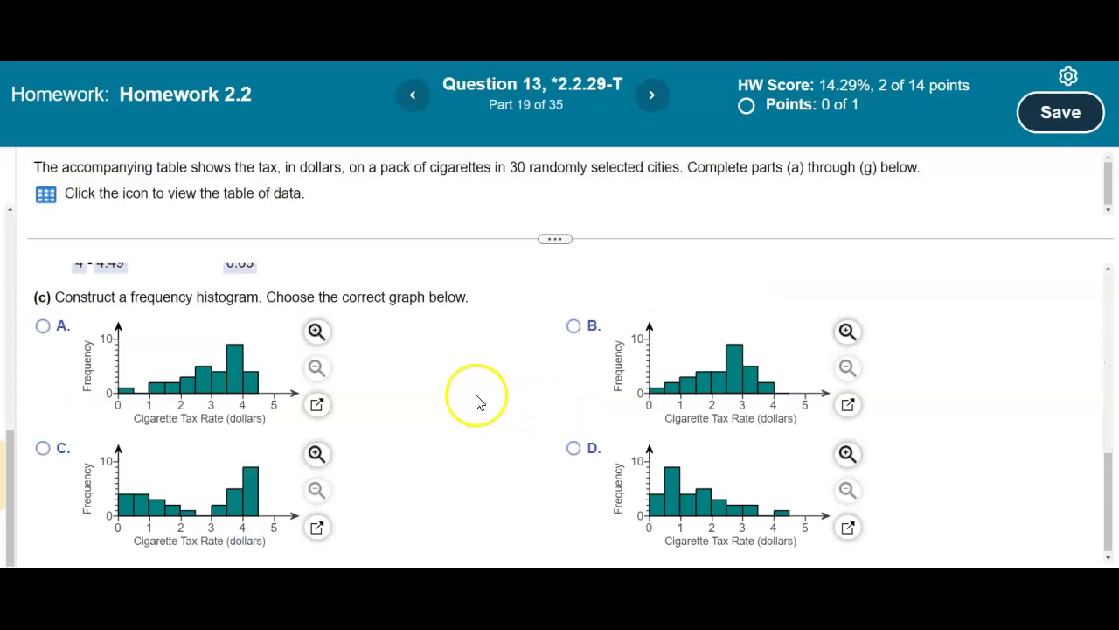
Close the frequency table results in StatCrunch and move its window aside to uncover histogram choices A and C of part (c)
{"action": "mouse_move", "coordinate": [559, 577]}
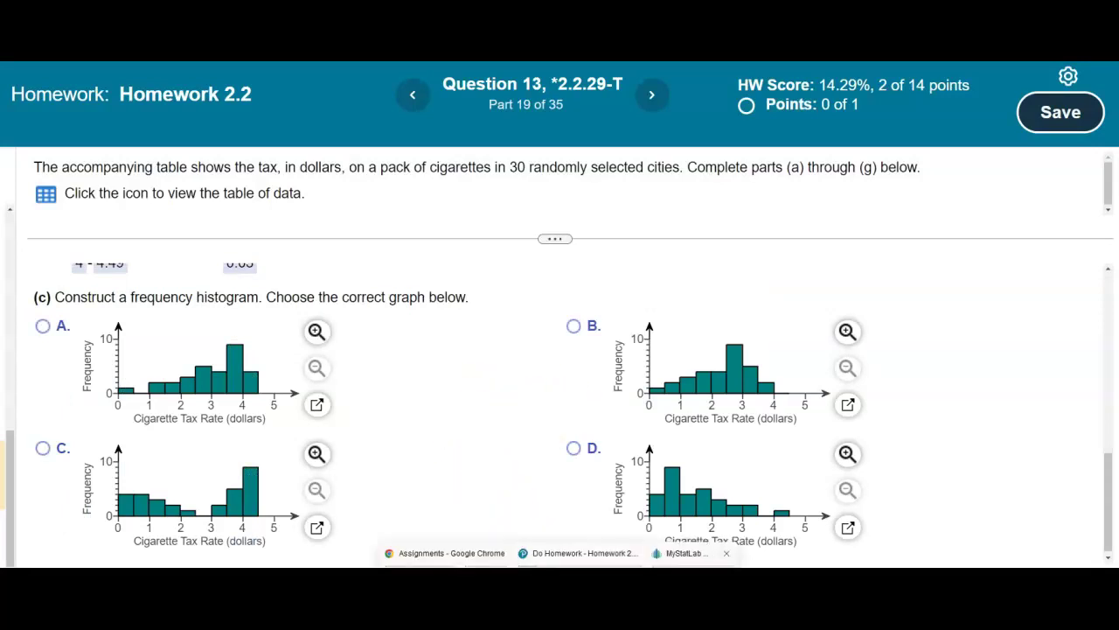
{"action": "left_click", "coordinate": [687, 552]}
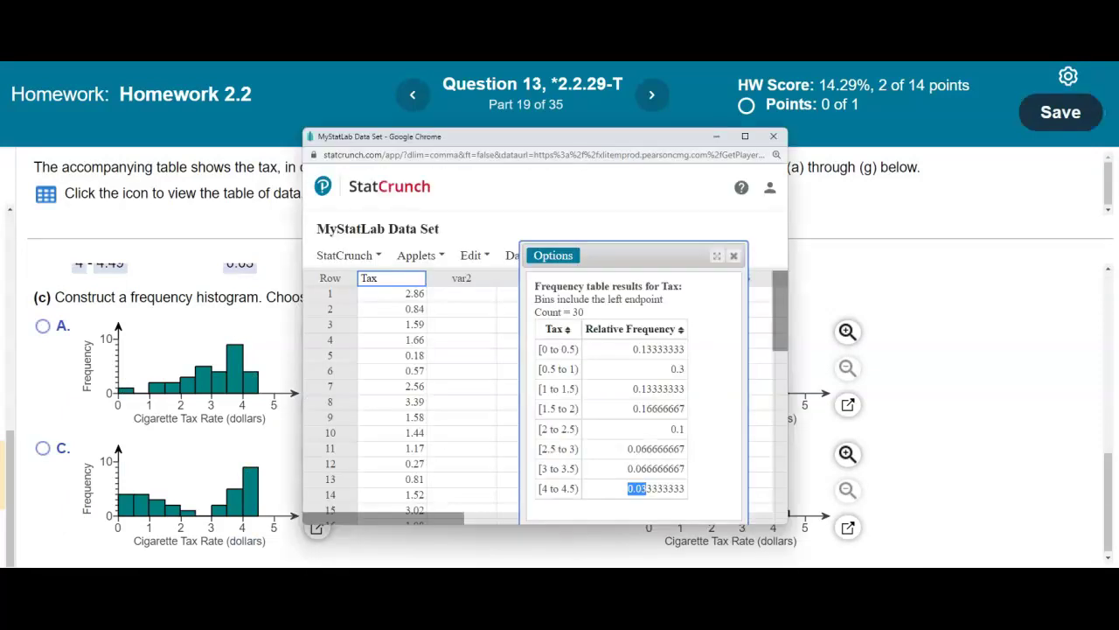
{"action": "left_click", "coordinate": [737, 260]}
{"action": "left_click_drag", "start_coordinate": [626, 140], "coordinate": [839, 98]}
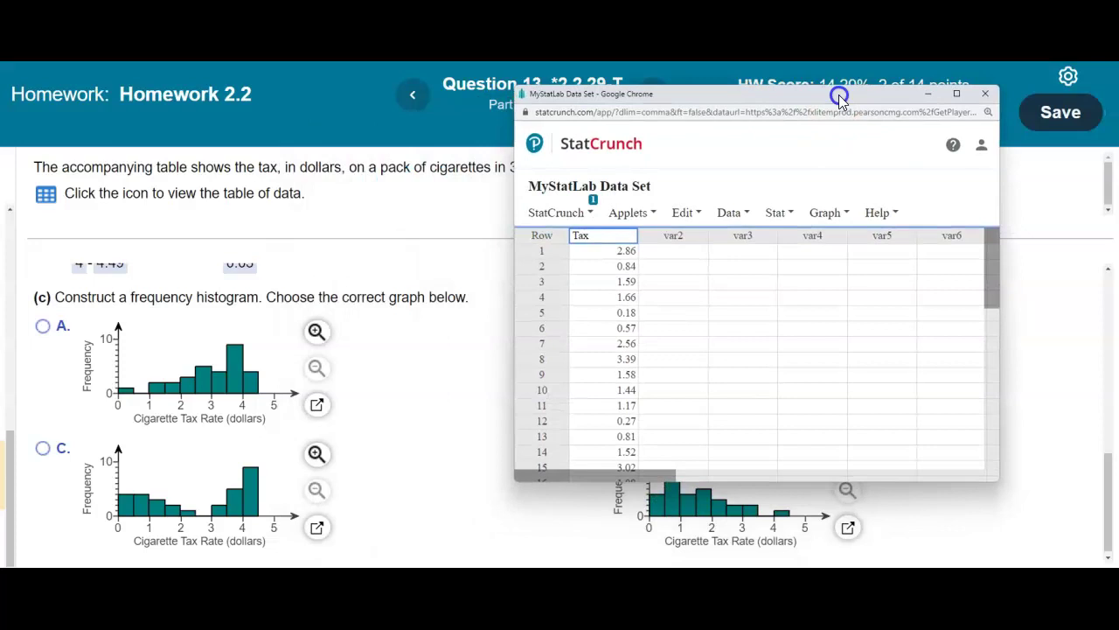
{"action": "left_click", "coordinate": [845, 212]}
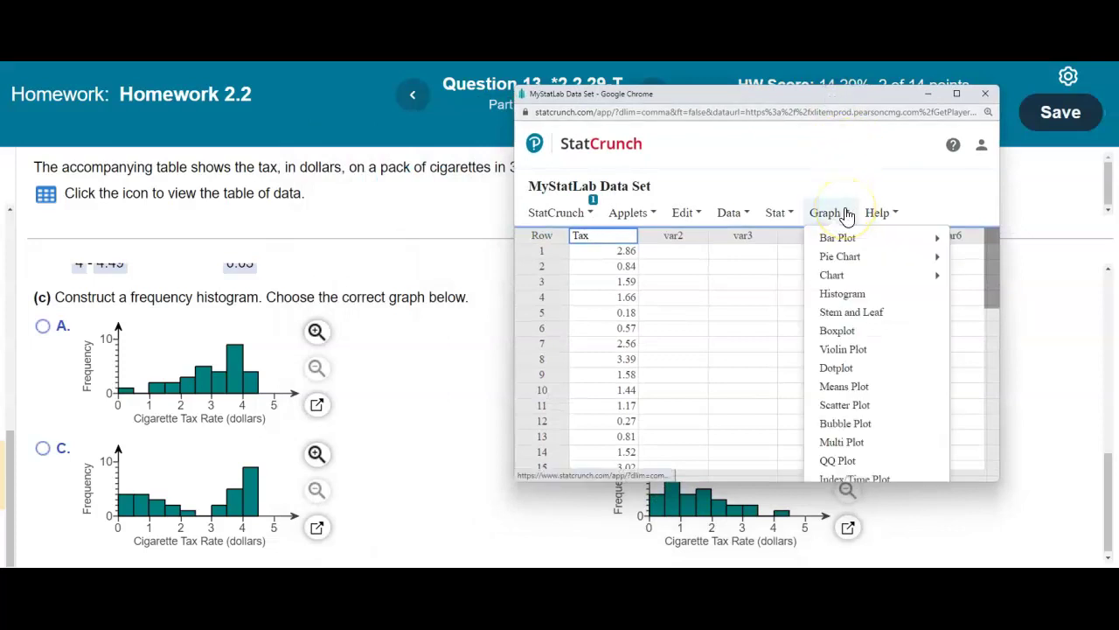
{"action": "left_click", "coordinate": [826, 213]}
{"action": "left_click", "coordinate": [826, 213]}
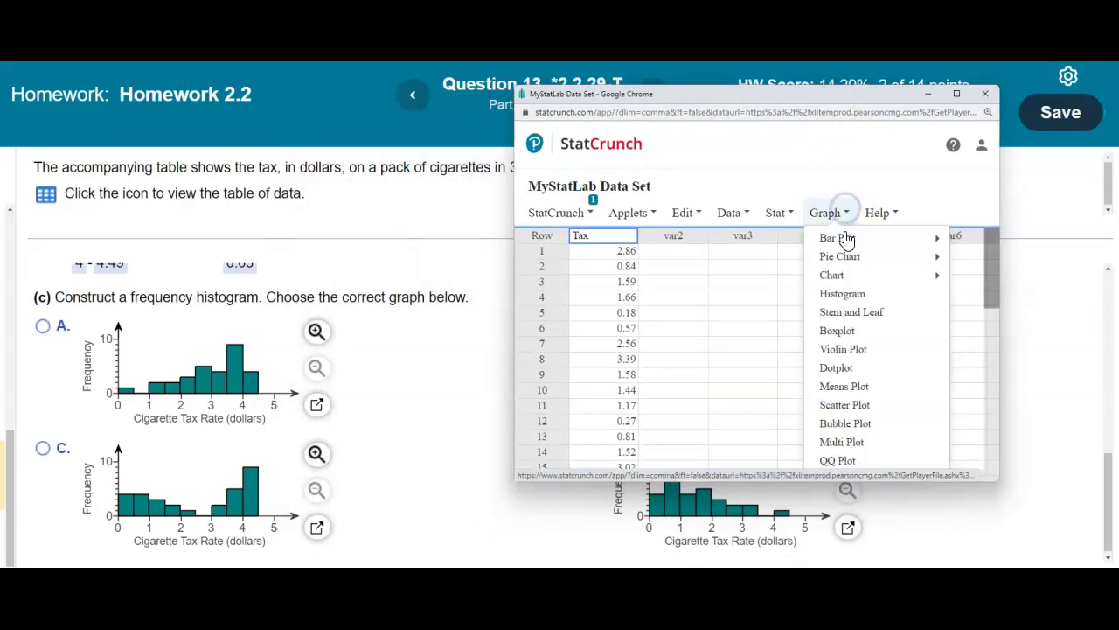
{"action": "left_click", "coordinate": [844, 294]}
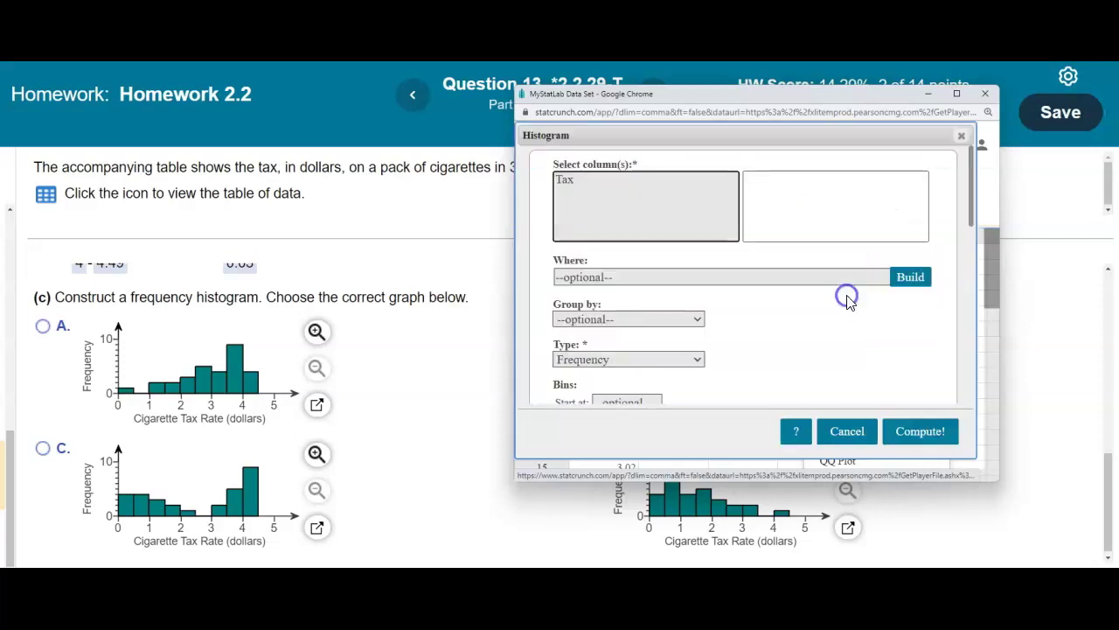
{"action": "scroll", "coordinate": [298, 384], "scroll_direction": "up", "scroll_amount": 6}
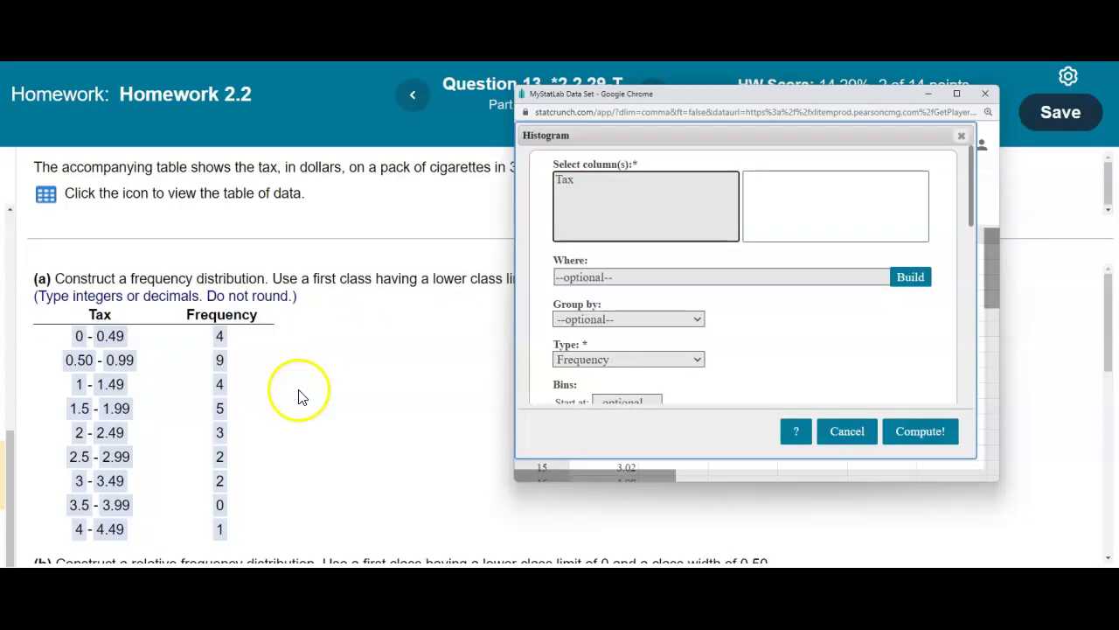
{"action": "left_click_drag", "start_coordinate": [644, 91], "coordinate": [624, 172]}
{"action": "scroll", "coordinate": [365, 407], "scroll_direction": "down", "scroll_amount": 5}
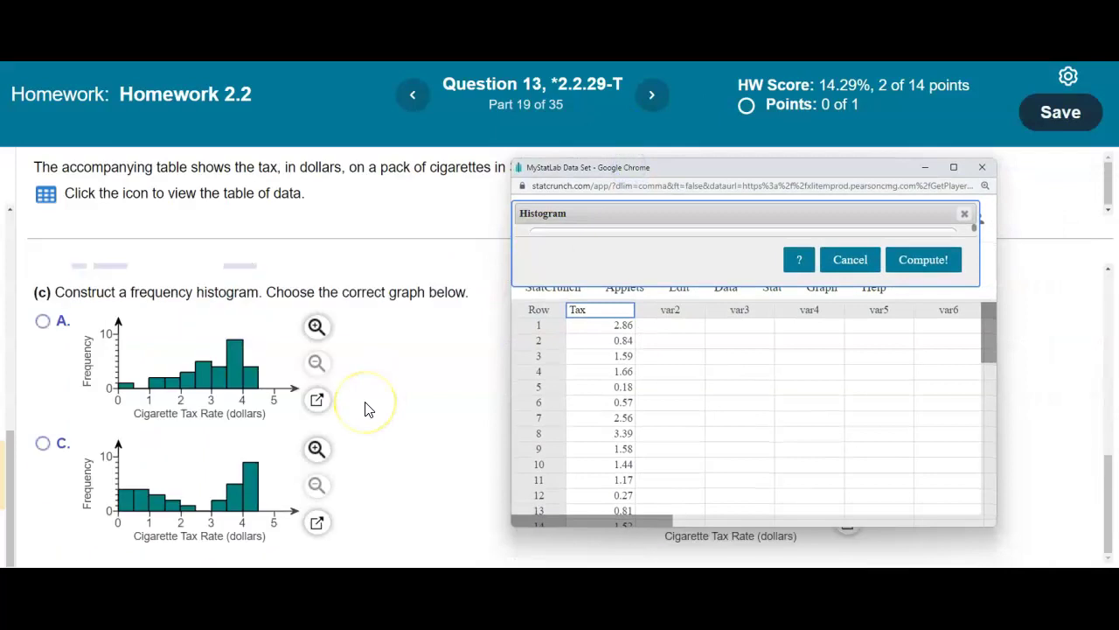
{"action": "left_click", "coordinate": [965, 214]}
Set up a StatCrunch frequency histogram of the Tax column with bins starting at 0 and a width of 0.50
{"action": "left_click", "coordinate": [826, 289]}
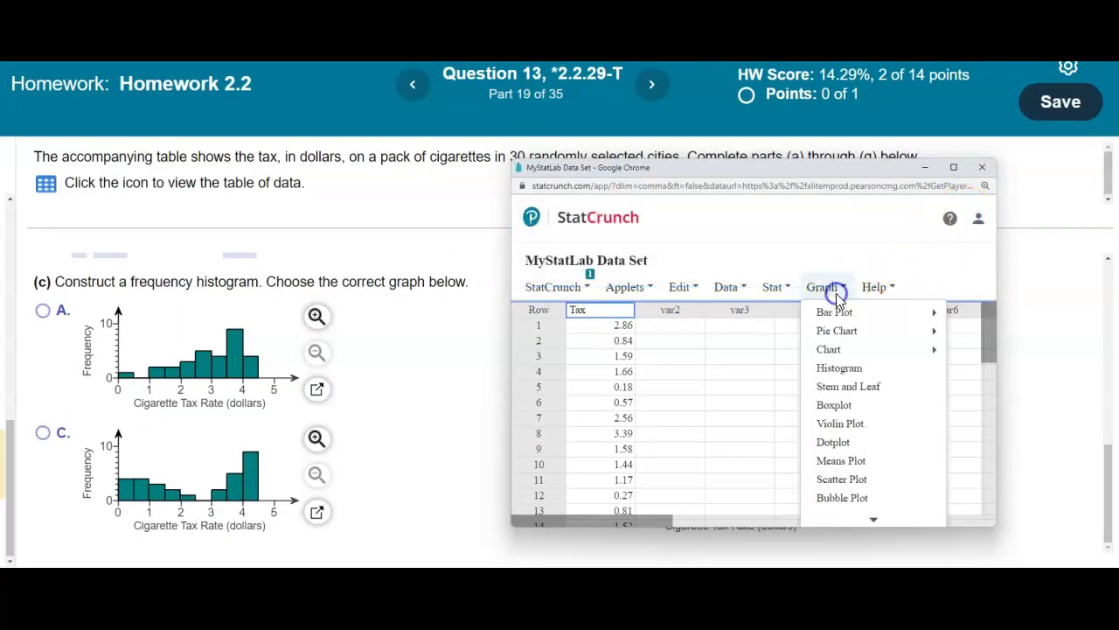
{"action": "left_click", "coordinate": [848, 371]}
{"action": "left_click", "coordinate": [591, 253]}
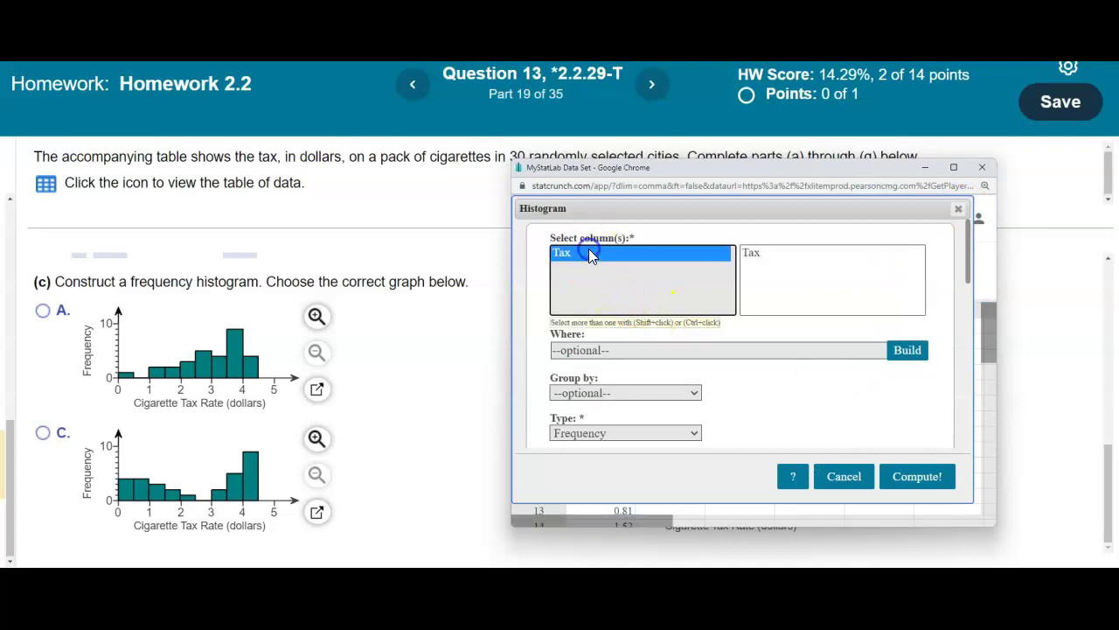
{"action": "left_click_drag", "start_coordinate": [969, 256], "coordinate": [967, 284]}
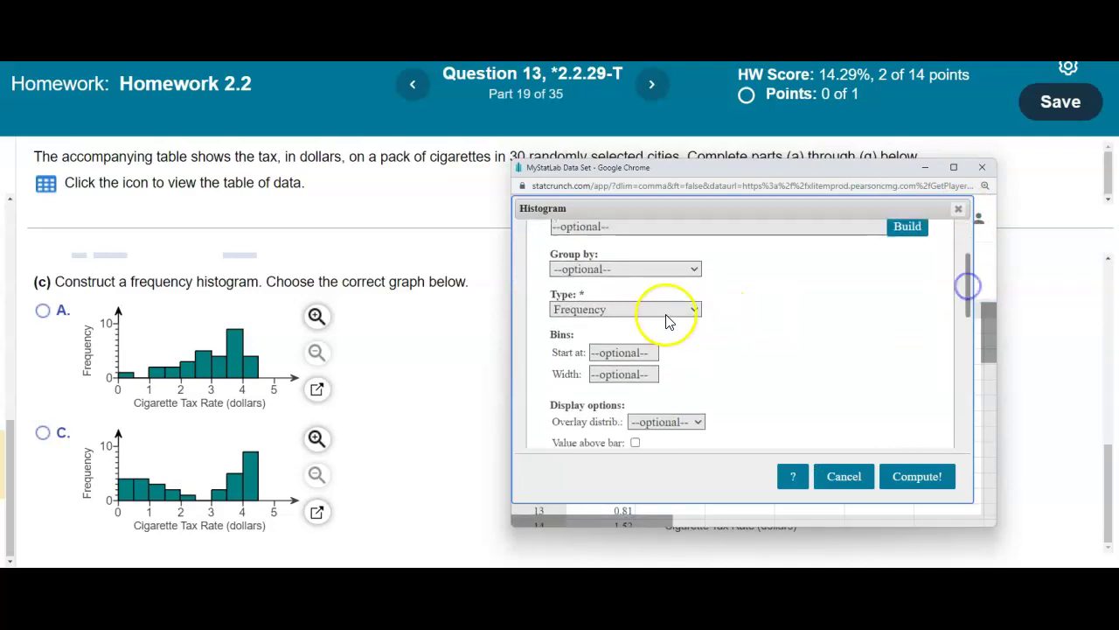
{"action": "left_click", "coordinate": [596, 353]}
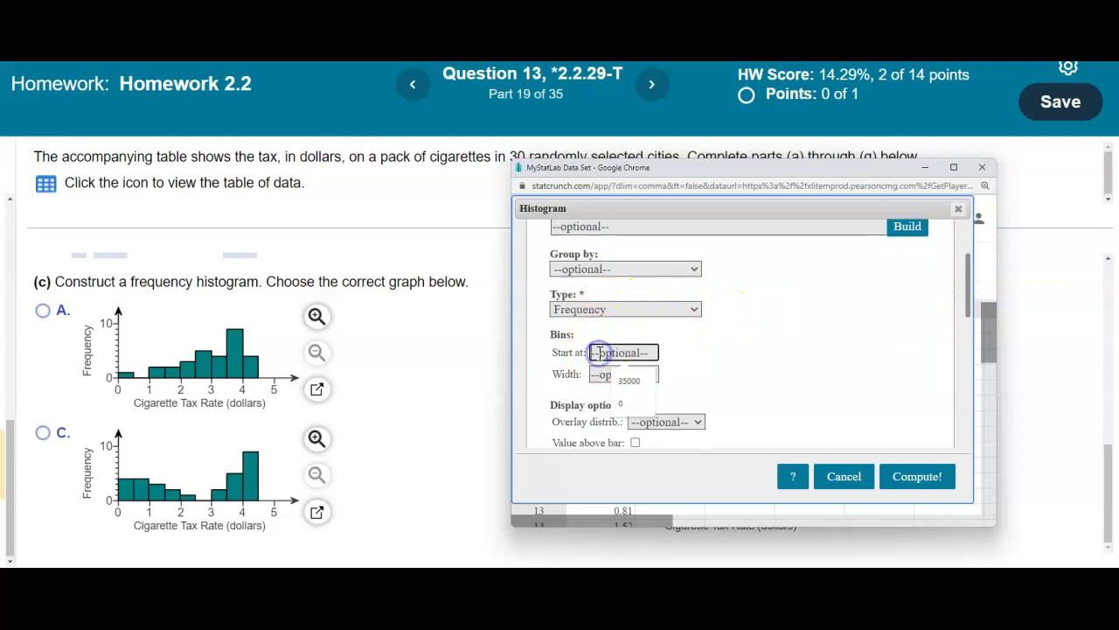
{"action": "type", "text": "0"}
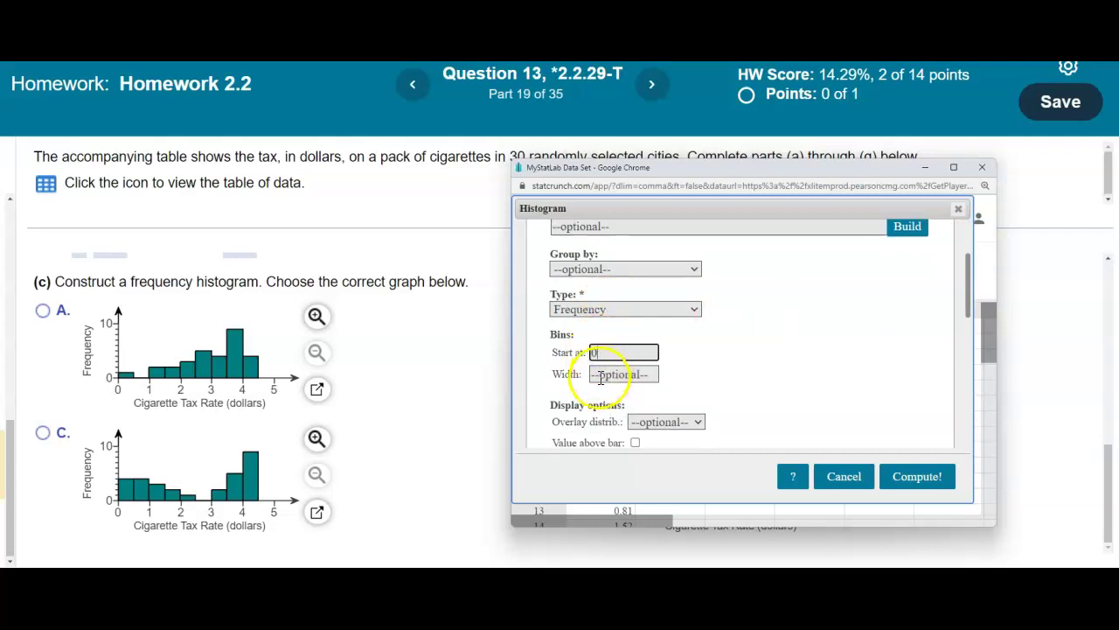
{"action": "left_click", "coordinate": [599, 374]}
{"action": "type", "text": "0.50"}
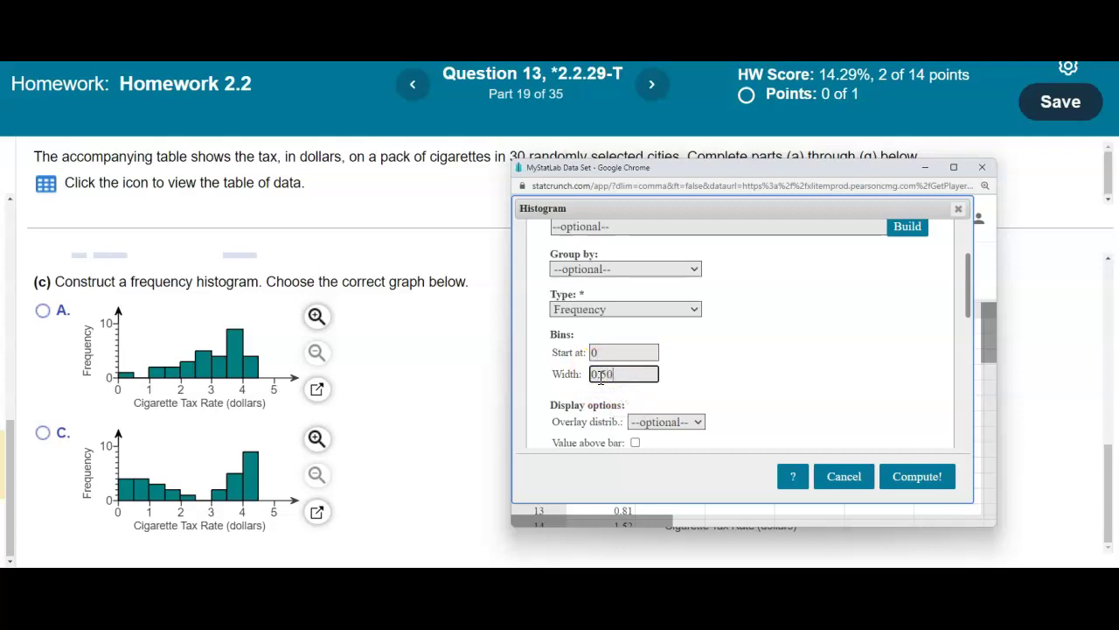
Show values above the bars, label the axes "Cigarette Tax Rate (dollars)" and "Frequency", and compute the histogram
{"action": "left_click_drag", "start_coordinate": [957, 300], "coordinate": [972, 337]}
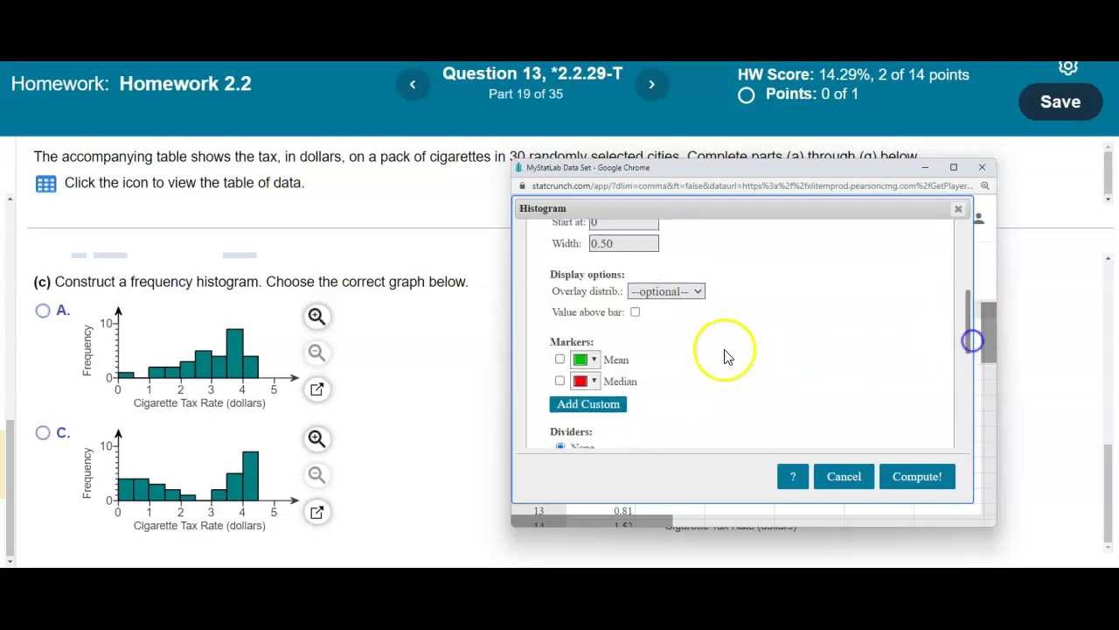
{"action": "left_click", "coordinate": [635, 313]}
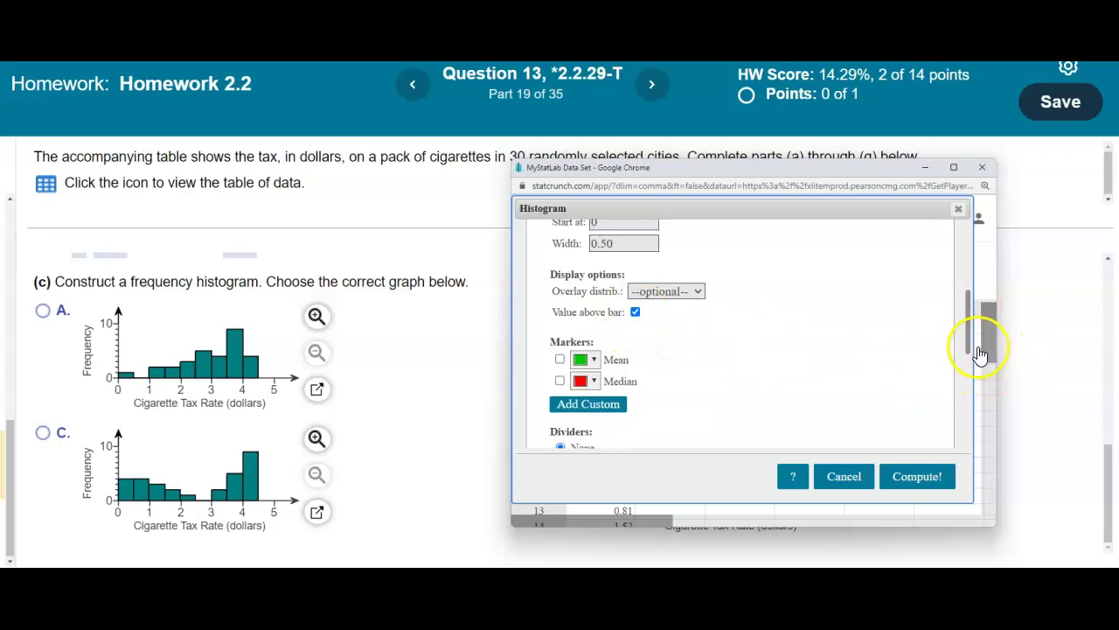
{"action": "left_click_drag", "start_coordinate": [972, 348], "coordinate": [965, 404]}
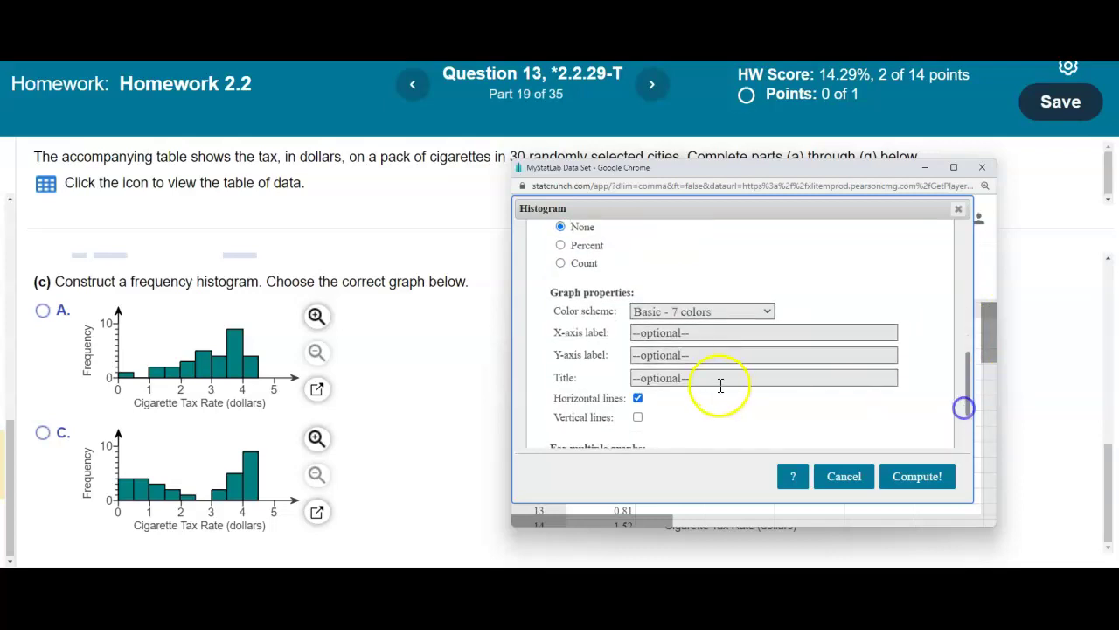
{"action": "left_click", "coordinate": [684, 338]}
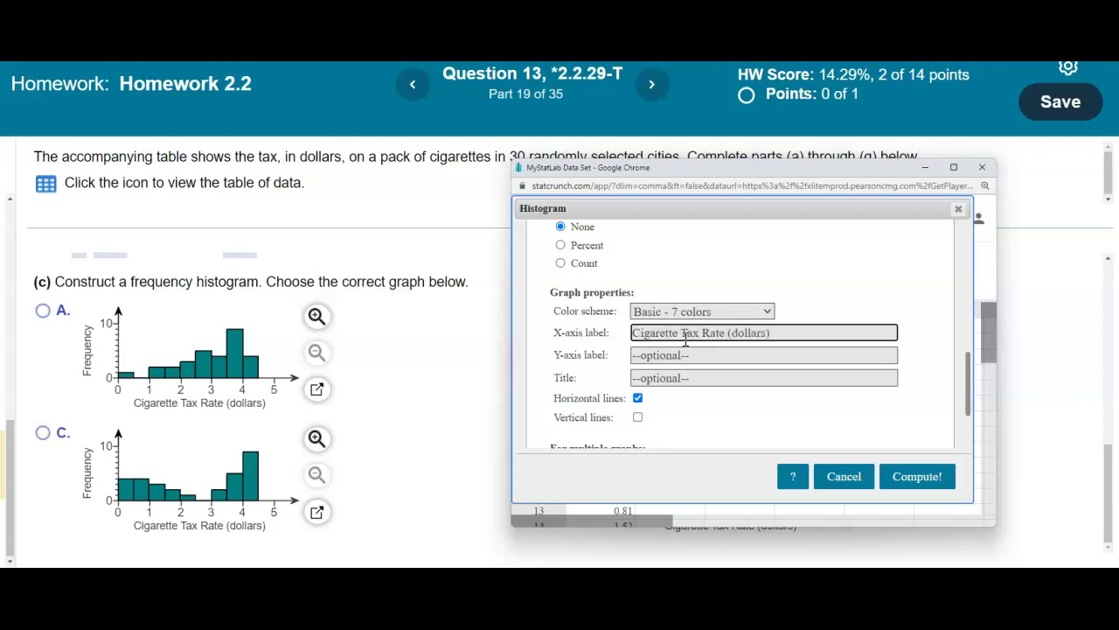
{"action": "left_click", "coordinate": [680, 358]}
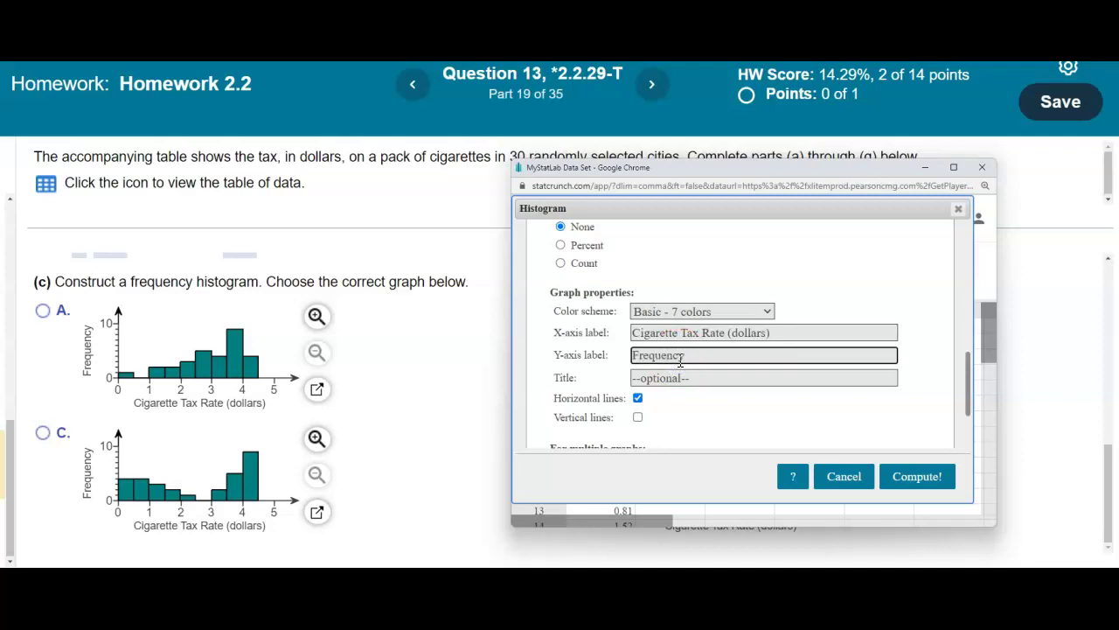
{"action": "left_click", "coordinate": [724, 474]}
{"action": "left_click", "coordinate": [912, 477]}
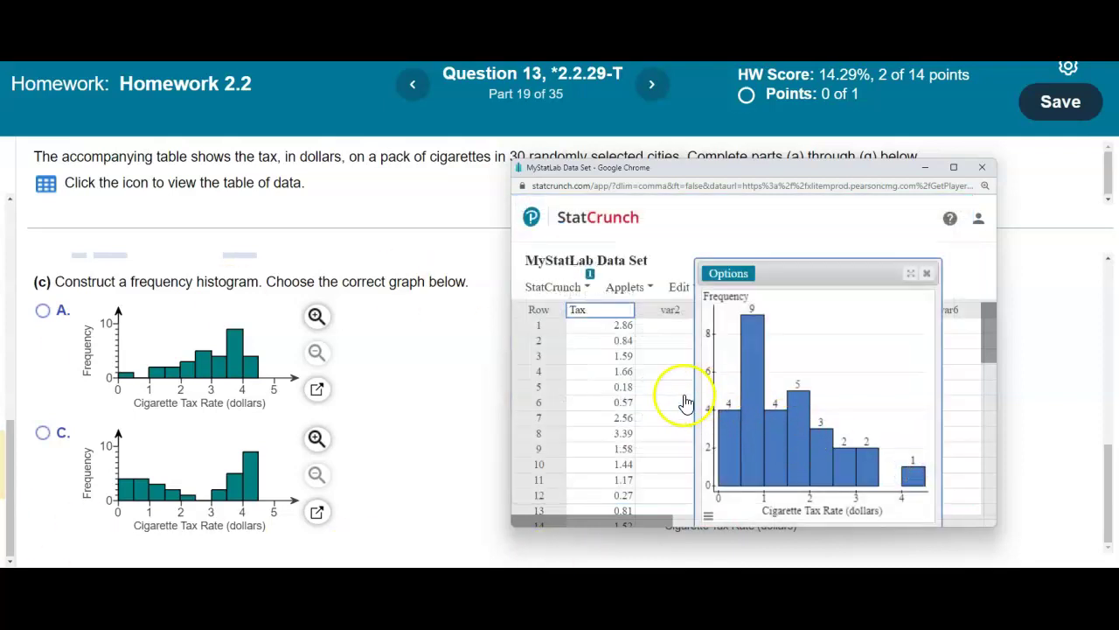
Widen the StatCrunch histogram, compare it with part (c)'s graphs, and submit choice D
{"action": "left_click_drag", "start_coordinate": [692, 390], "coordinate": [549, 393]}
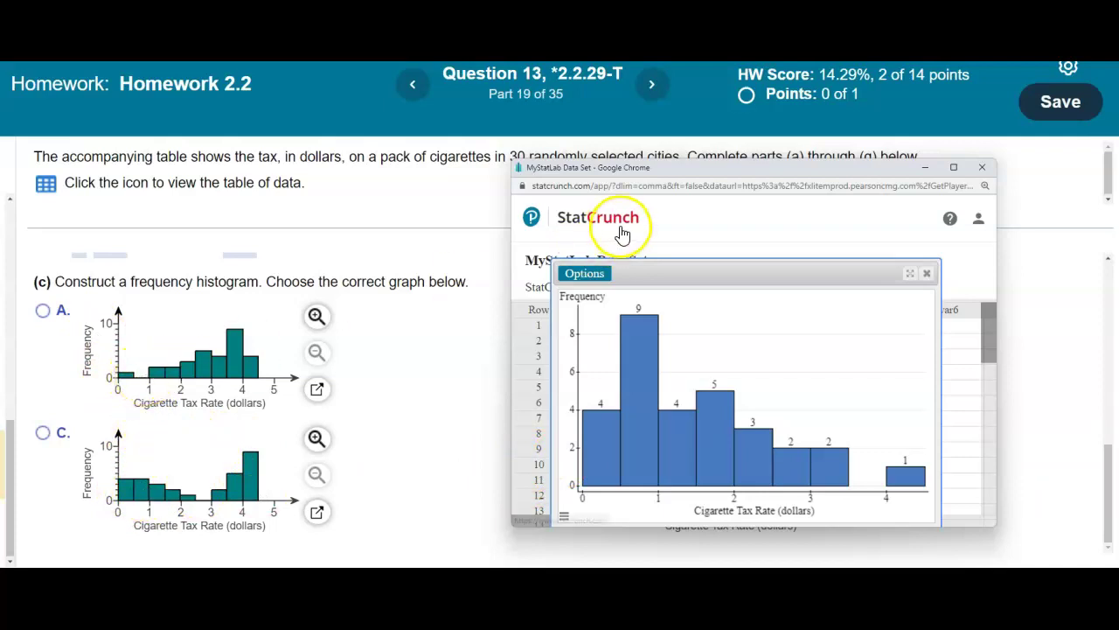
{"action": "left_click_drag", "start_coordinate": [777, 169], "coordinate": [347, 194]}
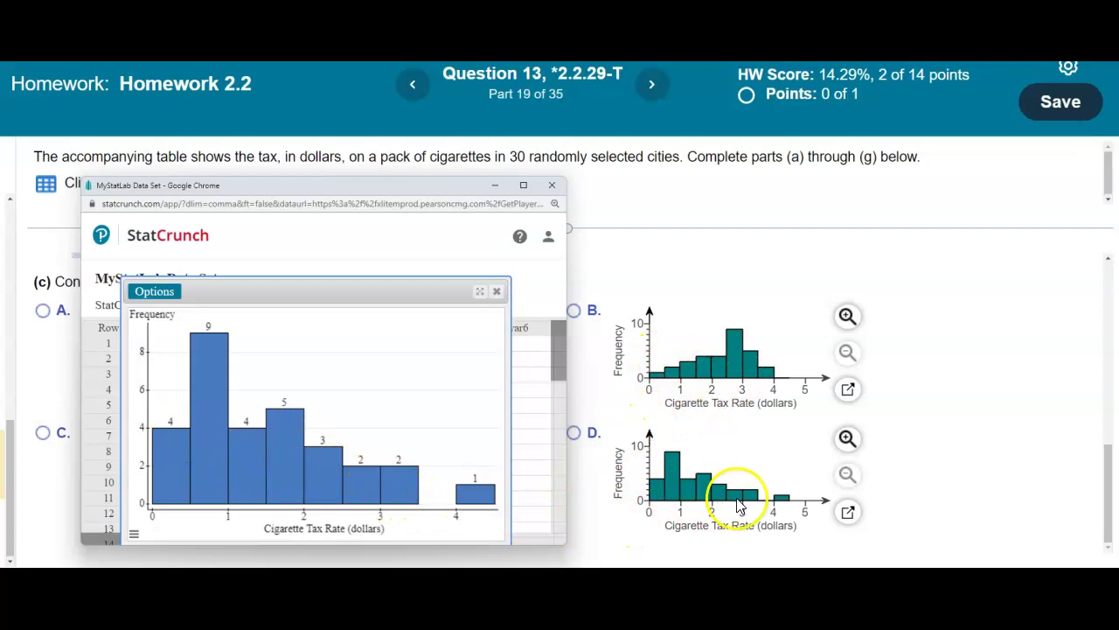
{"action": "left_click", "coordinate": [574, 432]}
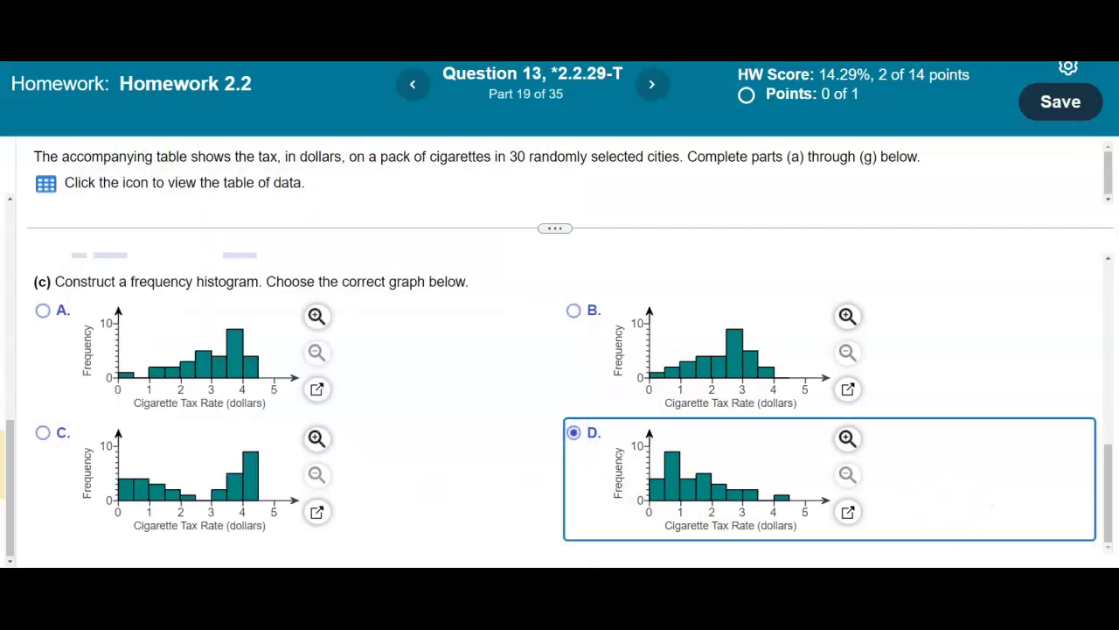
{"action": "left_click", "coordinate": [548, 383]}
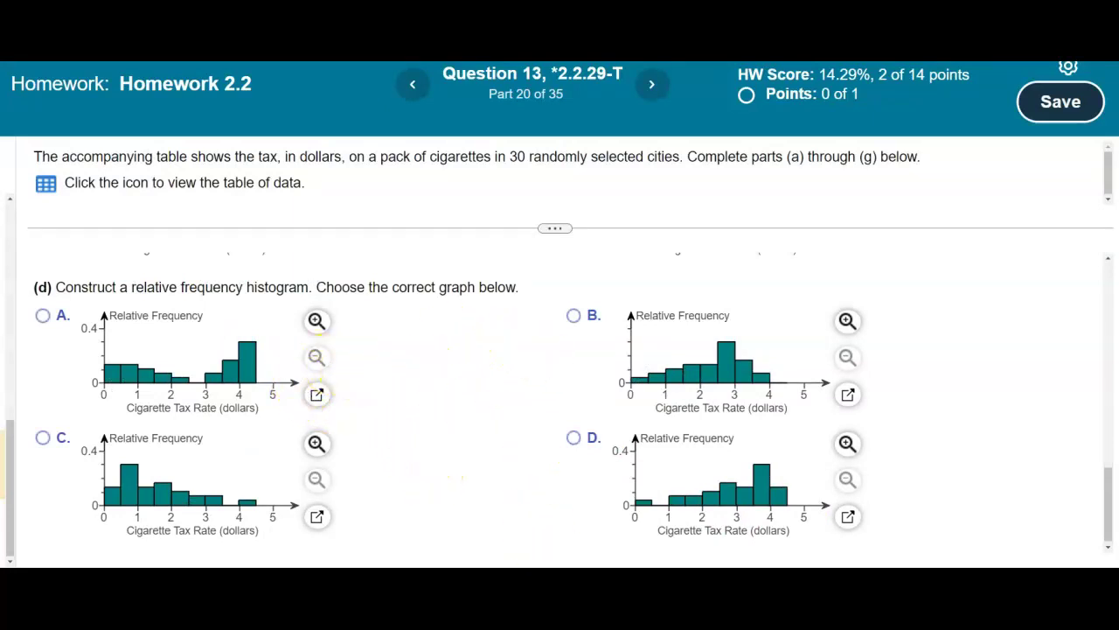
Bring StatCrunch back beside part (d) and edit the existing histogram's type to Relative Frequency
{"action": "mouse_move", "coordinate": [560, 565]}
{"action": "left_click", "coordinate": [687, 552]}
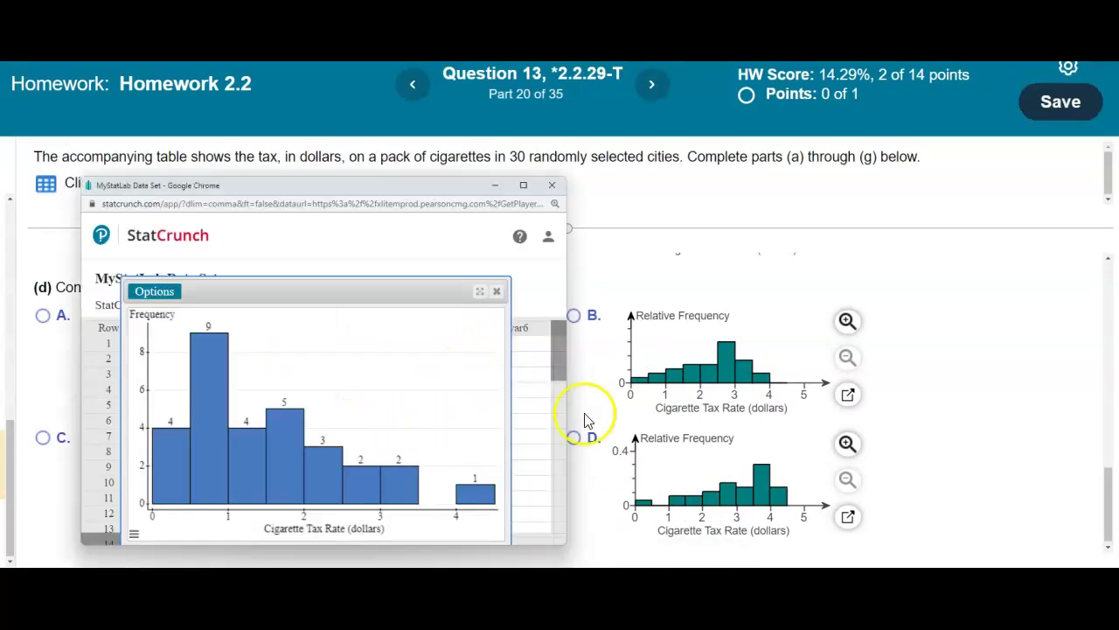
{"action": "left_click_drag", "start_coordinate": [412, 187], "coordinate": [819, 152]}
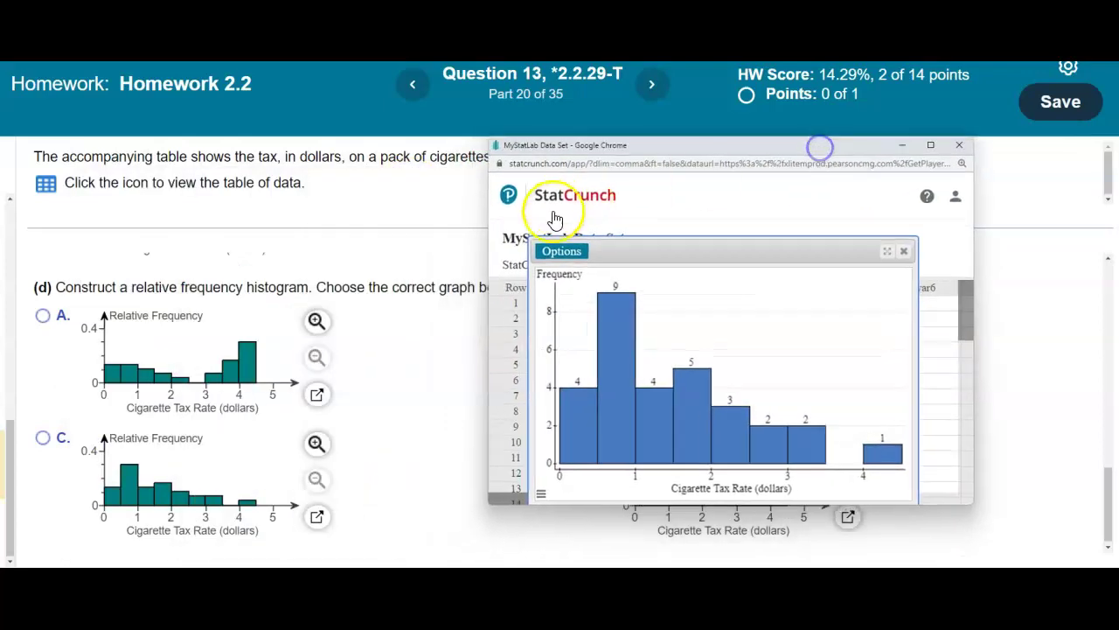
{"action": "left_click", "coordinate": [560, 251]}
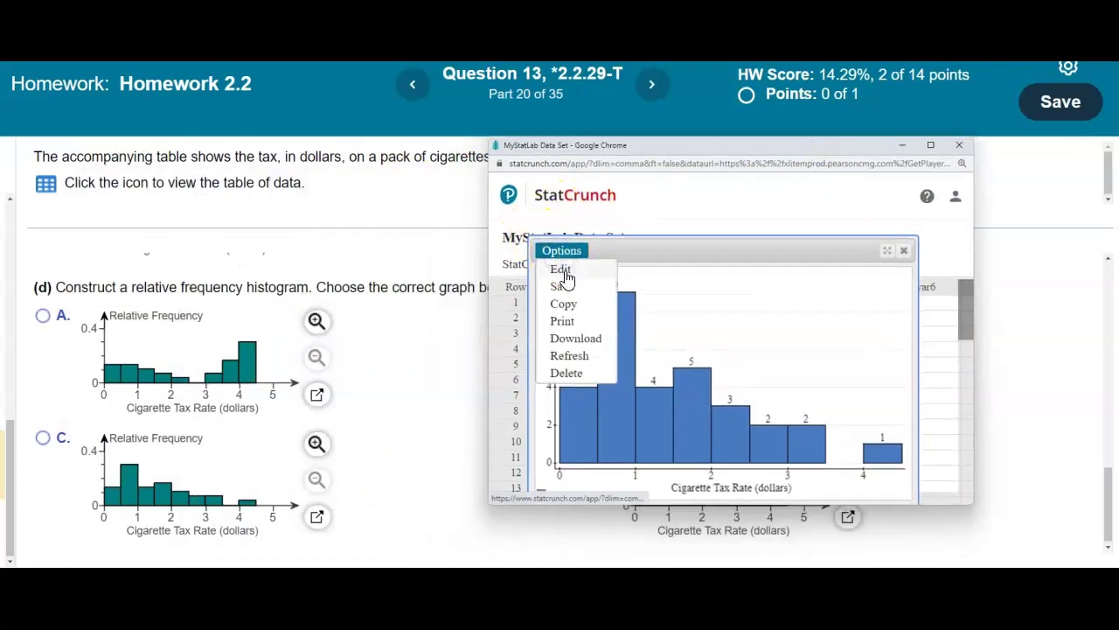
{"action": "left_click", "coordinate": [562, 270]}
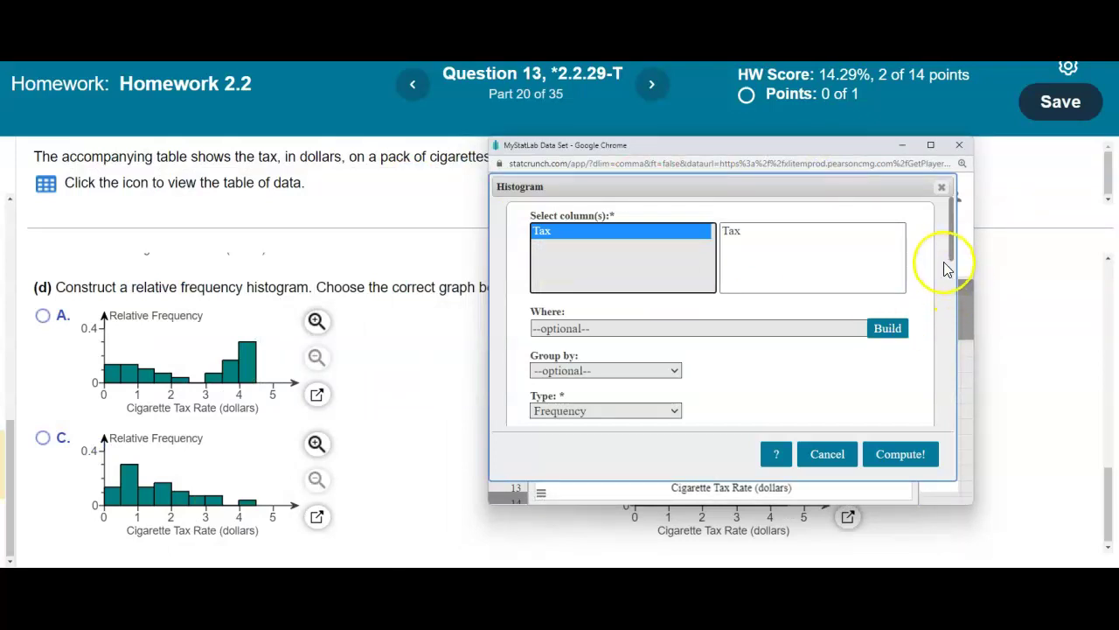
{"action": "left_click_drag", "start_coordinate": [952, 250], "coordinate": [959, 286]}
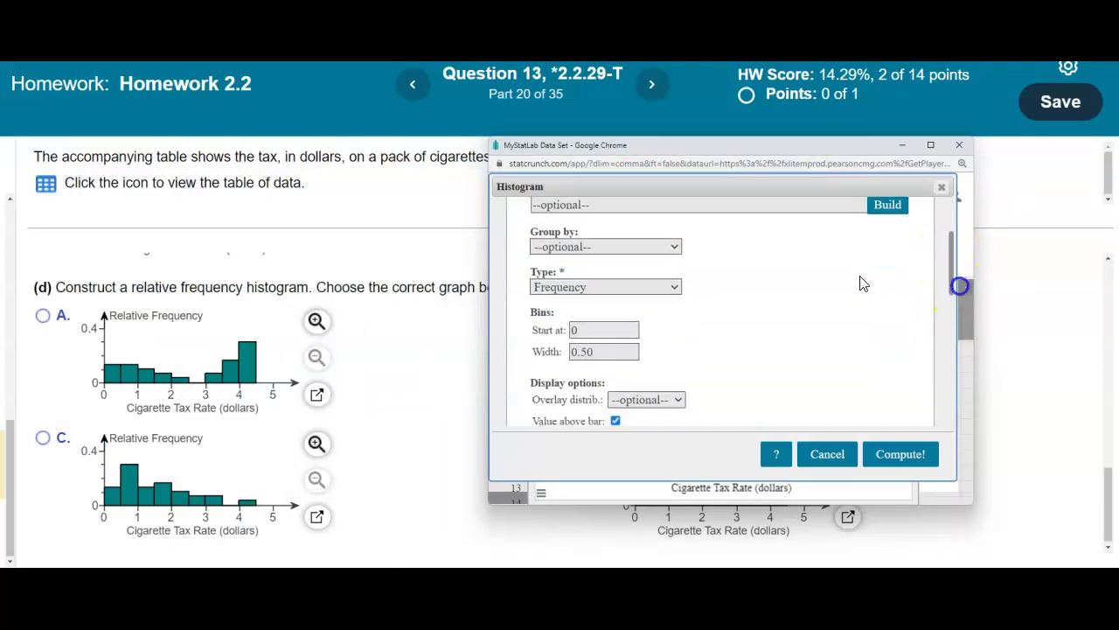
{"action": "left_click", "coordinate": [586, 287]}
{"action": "left_click", "coordinate": [589, 316]}
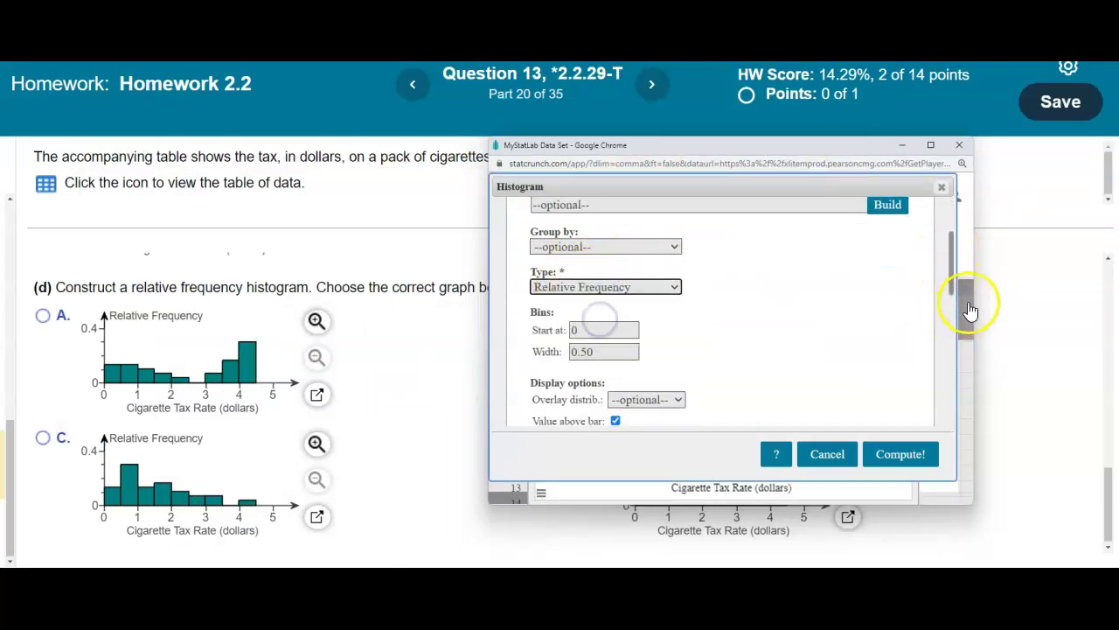
Change the histogram's Y-axis label to "Relative Frequency", compute it and widen the resulting graph
{"action": "left_click_drag", "start_coordinate": [945, 268], "coordinate": [946, 386]}
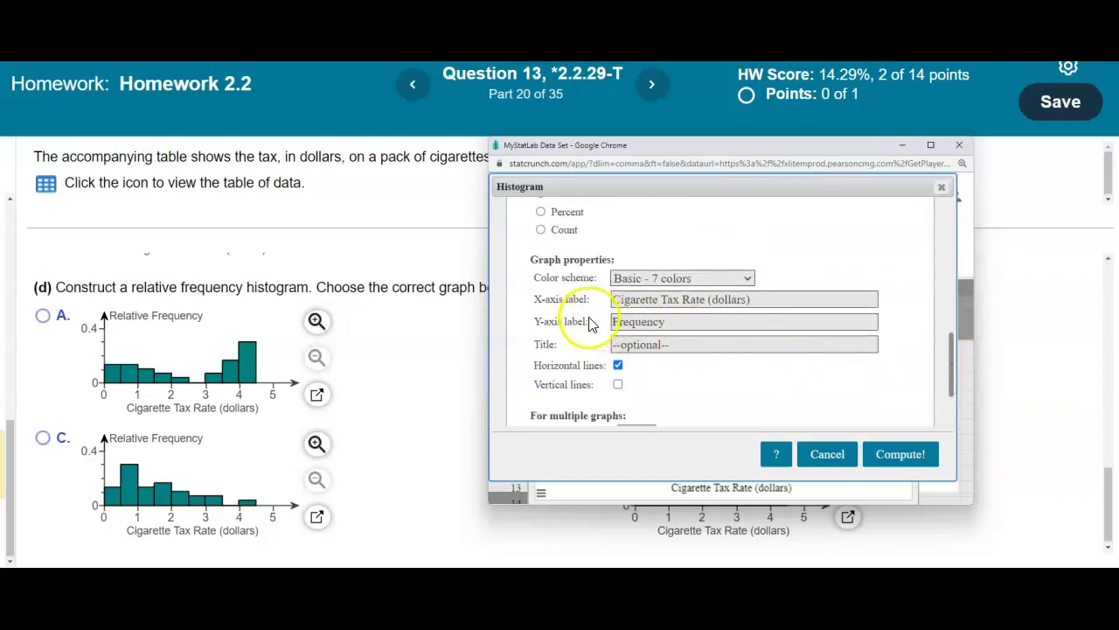
{"action": "left_click", "coordinate": [616, 323]}
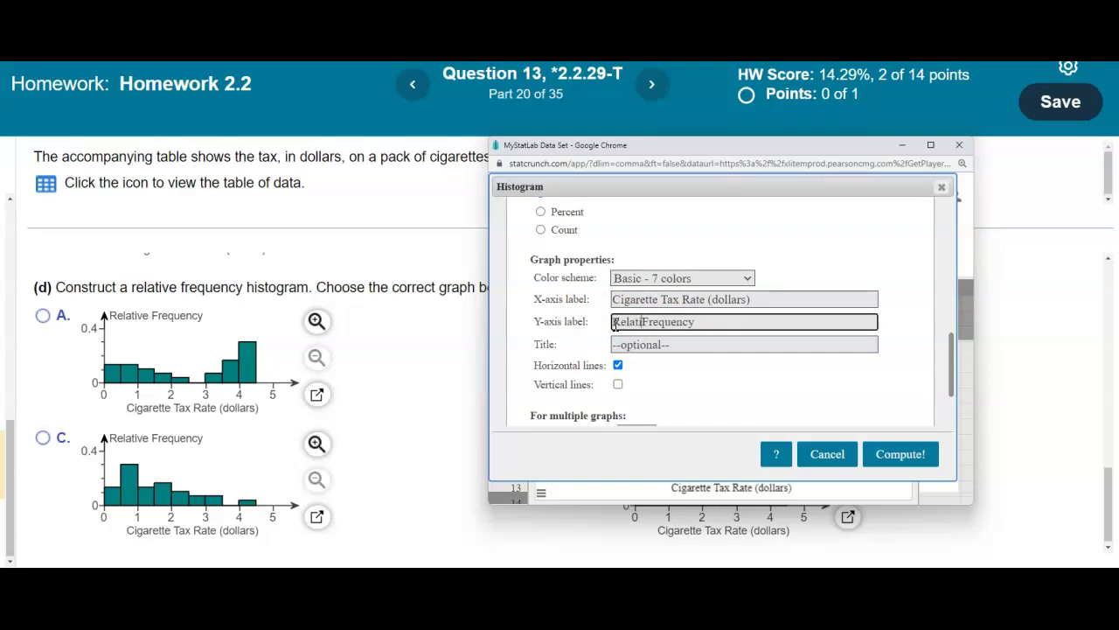
{"action": "left_click", "coordinate": [902, 454]}
{"action": "left_click_drag", "start_coordinate": [671, 399], "coordinate": [531, 400]}
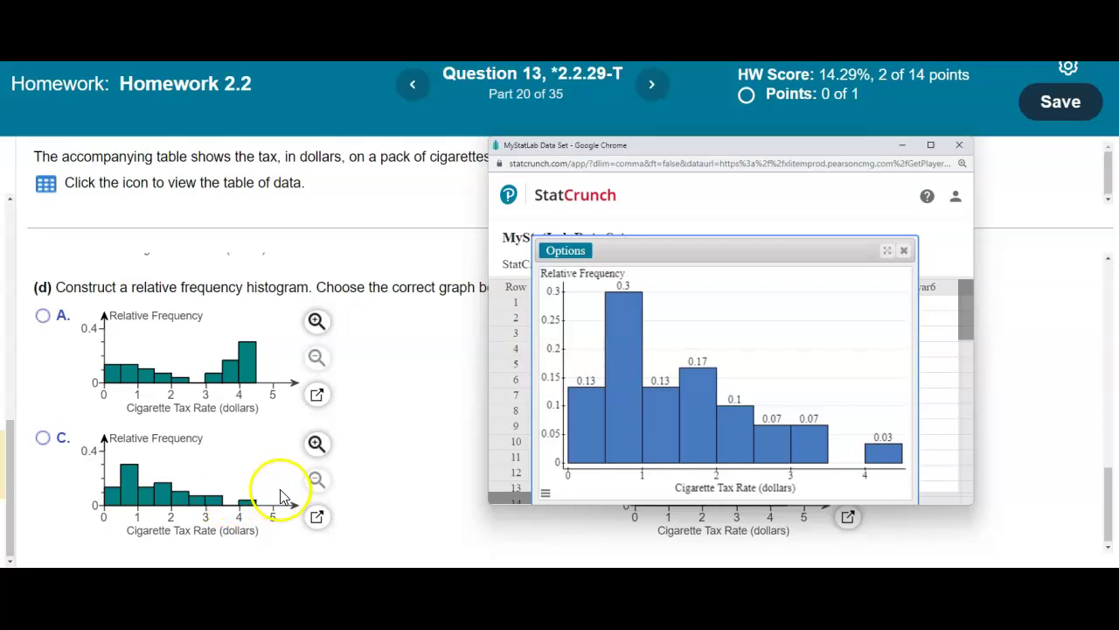
Compare the relative frequency histogram with all of part (d)'s graphs and submit choice C
{"action": "left_click_drag", "start_coordinate": [731, 152], "coordinate": [318, 153]}
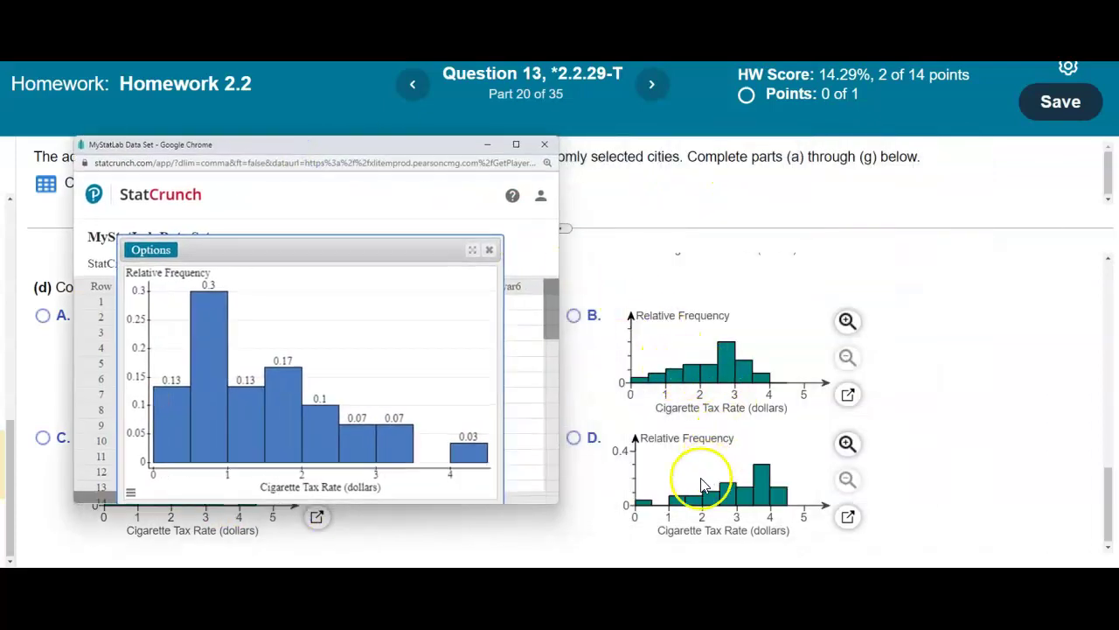
{"action": "left_click_drag", "start_coordinate": [358, 157], "coordinate": [812, 125]}
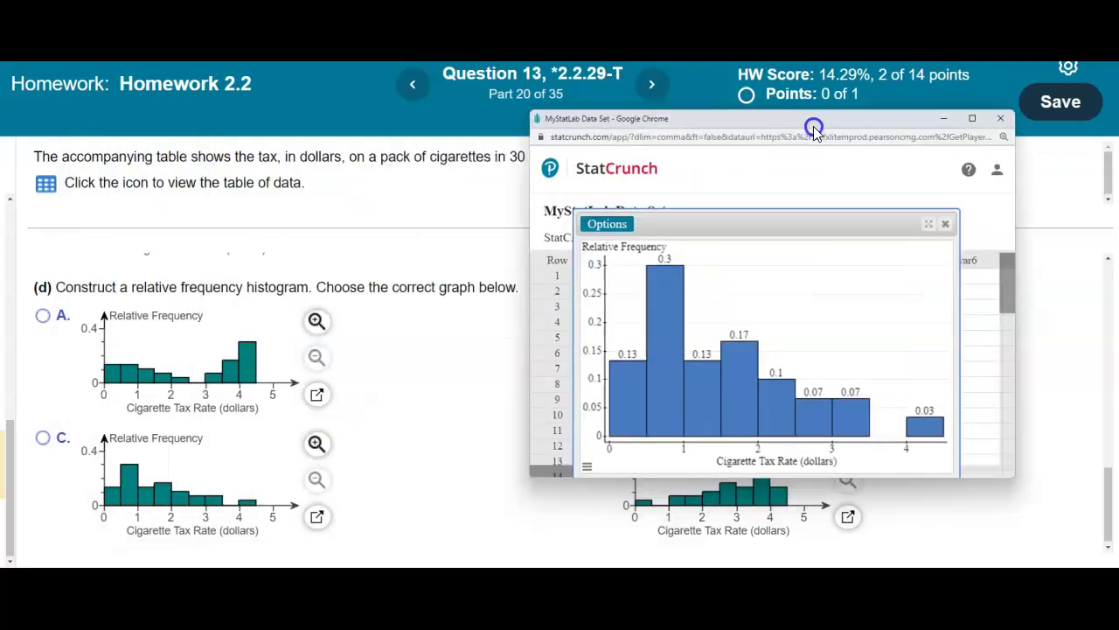
{"action": "left_click", "coordinate": [43, 440]}
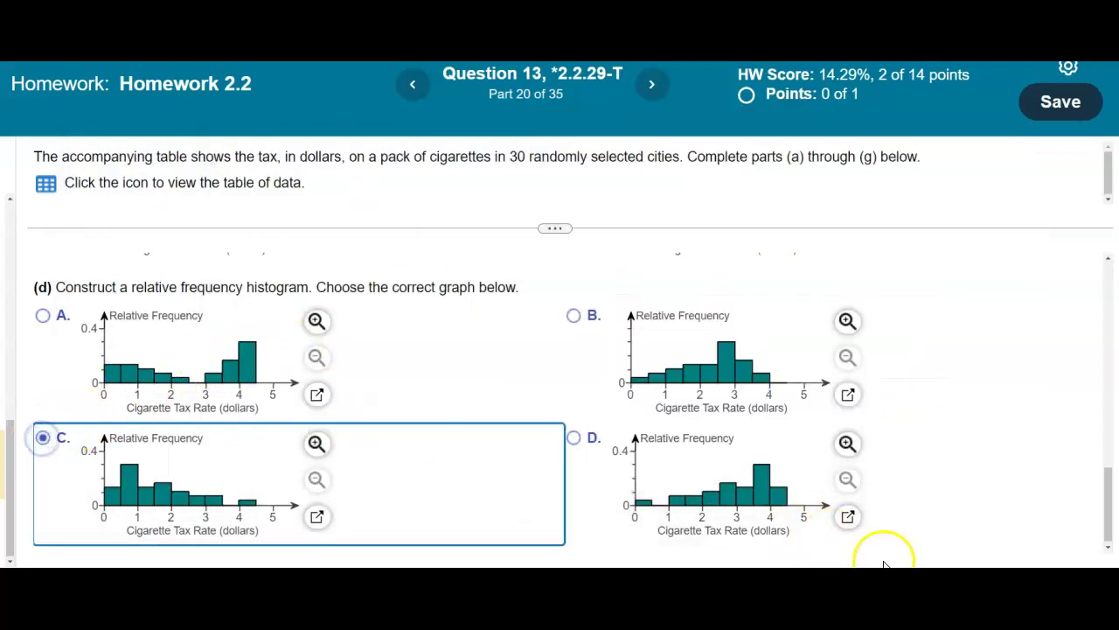
{"action": "left_click", "coordinate": [580, 387]}
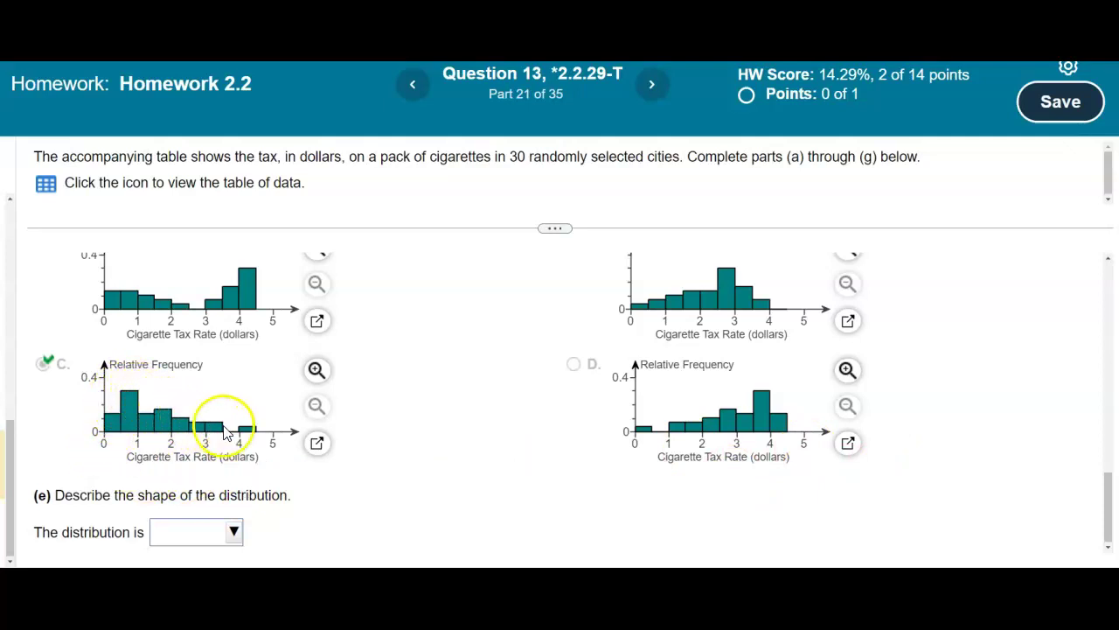
Answer part (e) by describing the distribution as skewed right, and submit the answer
{"action": "left_click", "coordinate": [238, 534]}
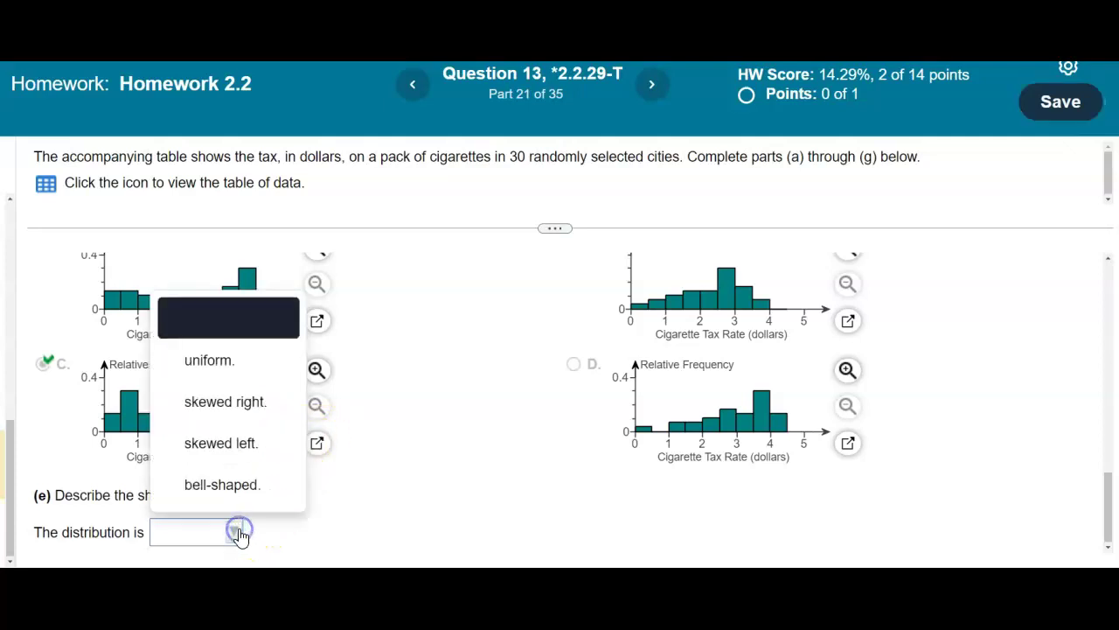
{"action": "left_click", "coordinate": [247, 403]}
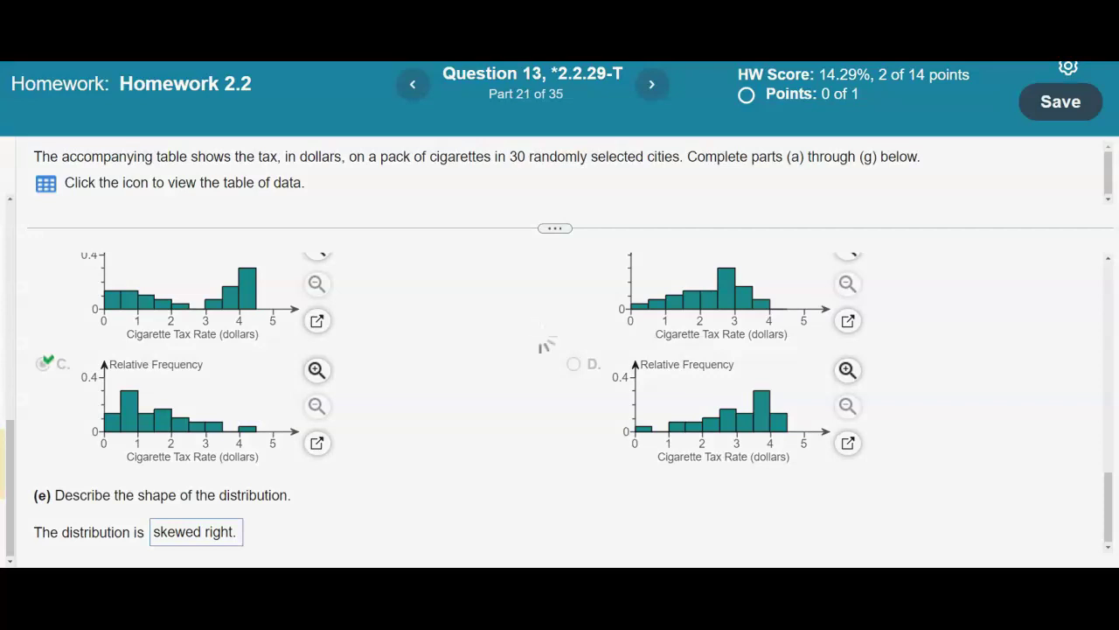
{"action": "left_click", "coordinate": [563, 383]}
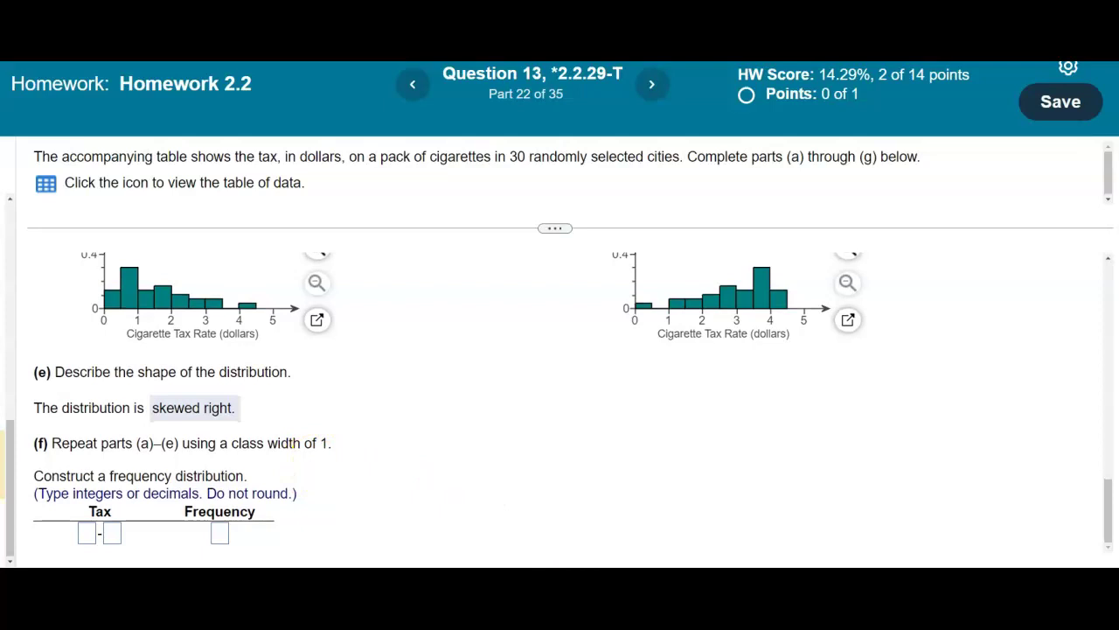
Switch to StatCrunch, close the relative frequency histogram and reopen the hidden frequency table for Tax
{"action": "mouse_move", "coordinate": [560, 564]}
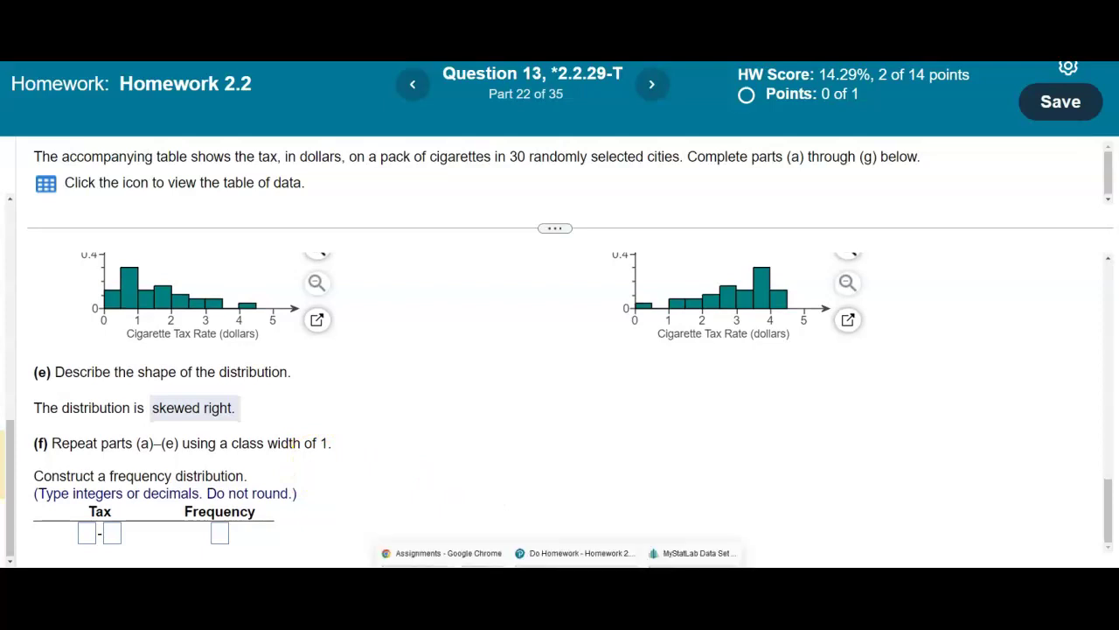
{"action": "left_click", "coordinate": [687, 552]}
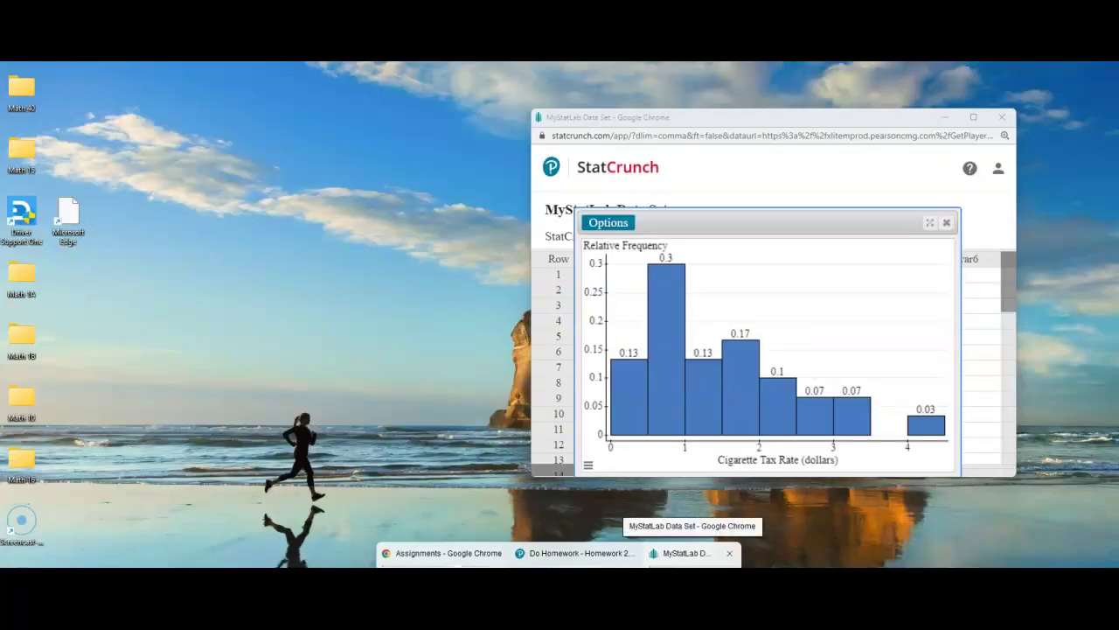
{"action": "left_click", "coordinate": [687, 553]}
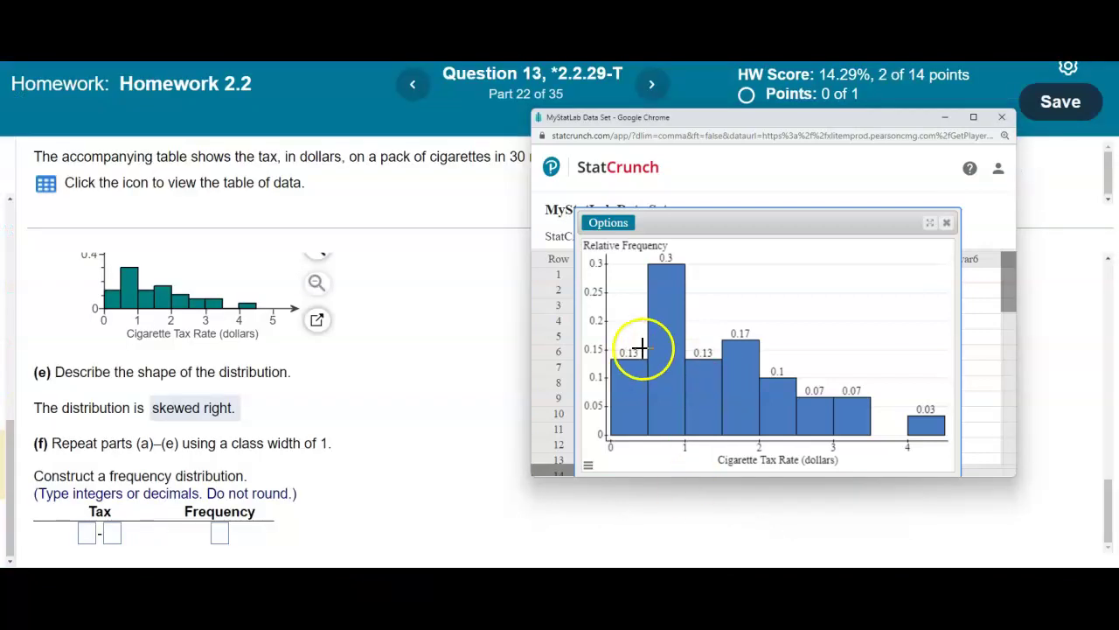
{"action": "left_click", "coordinate": [946, 222]}
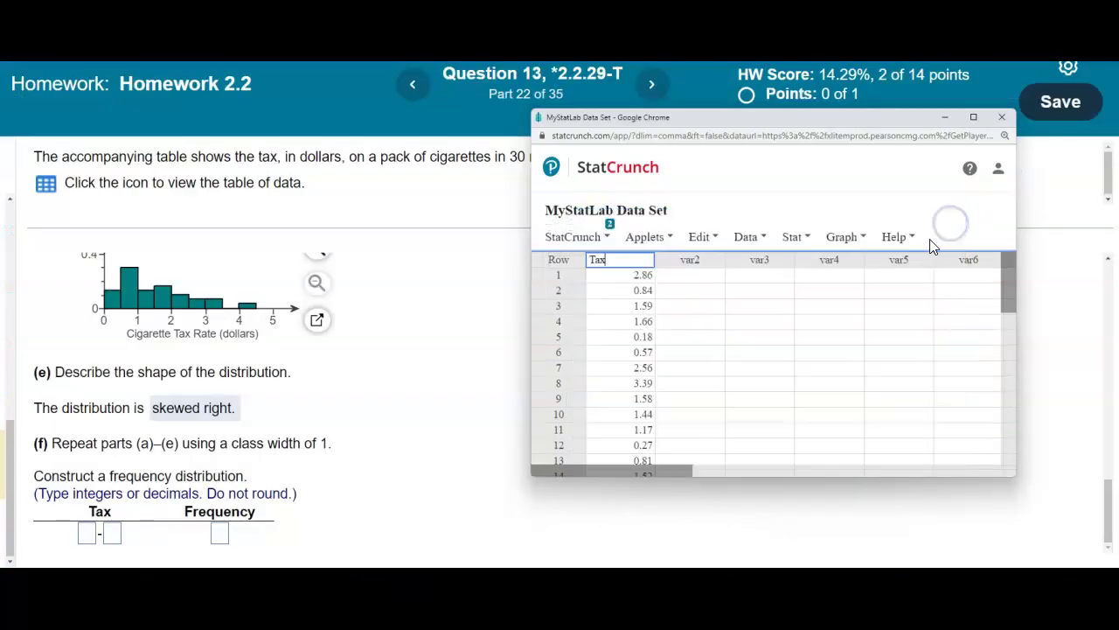
{"action": "left_click", "coordinate": [608, 237]}
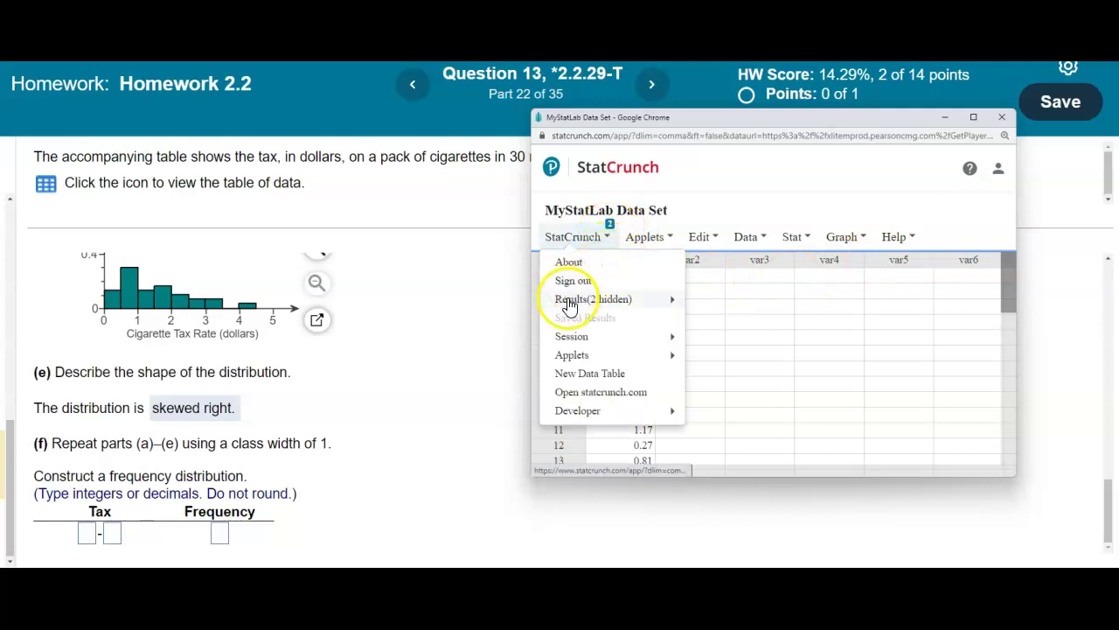
{"action": "mouse_move", "coordinate": [665, 299]}
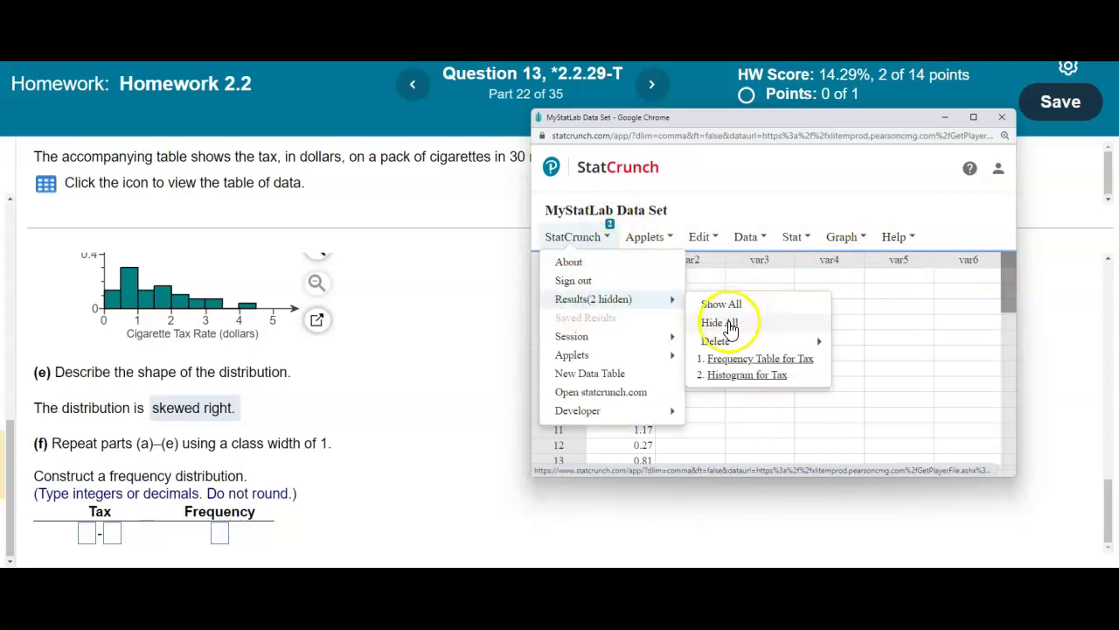
{"action": "left_click", "coordinate": [778, 362]}
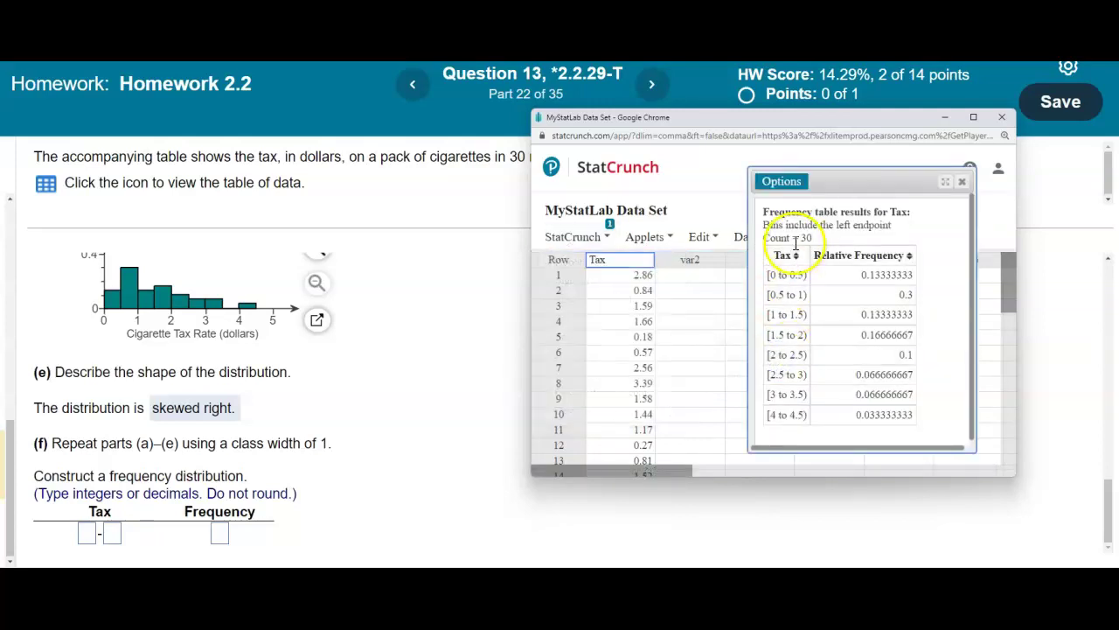
Edit the Tax frequency table to show Frequency with a bin width of 1, compute it and widen the results
{"action": "left_click", "coordinate": [794, 188]}
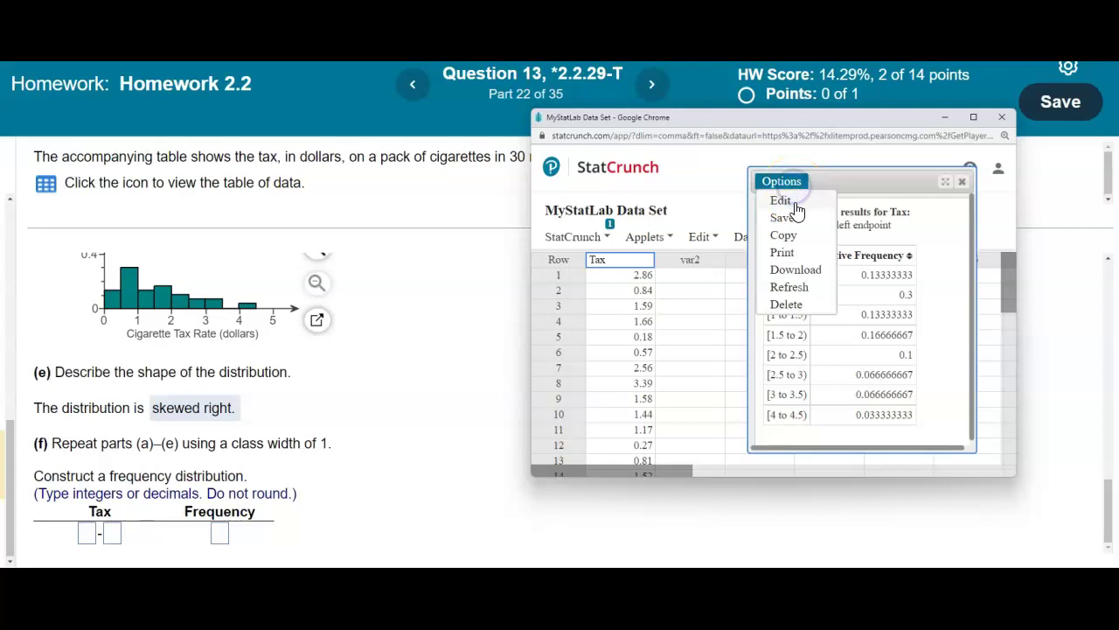
{"action": "left_click", "coordinate": [796, 204]}
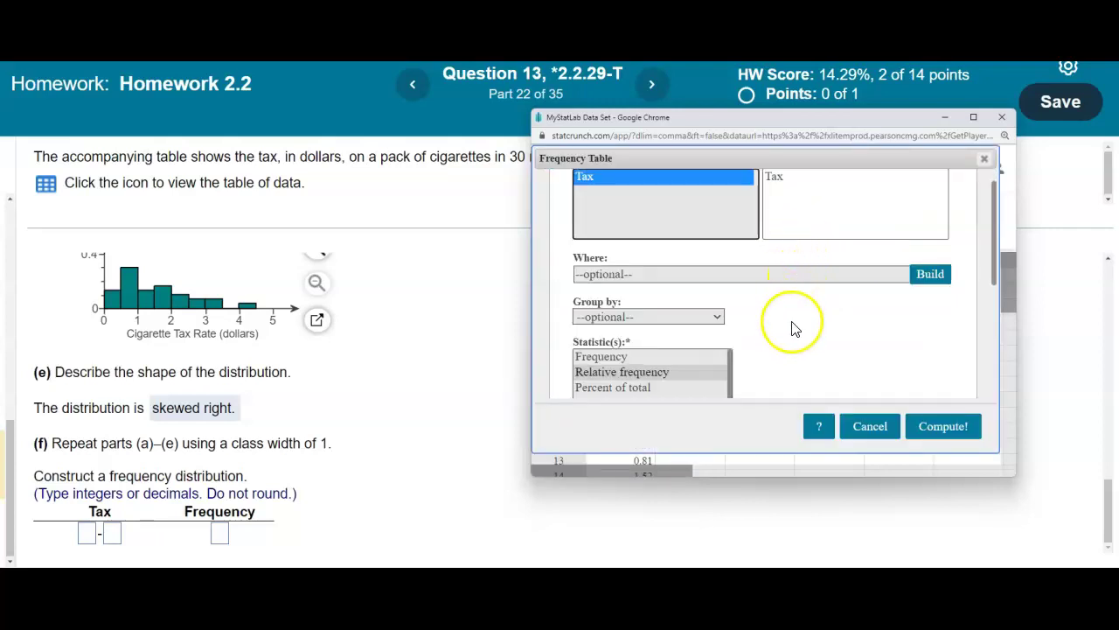
{"action": "left_click", "coordinate": [636, 357]}
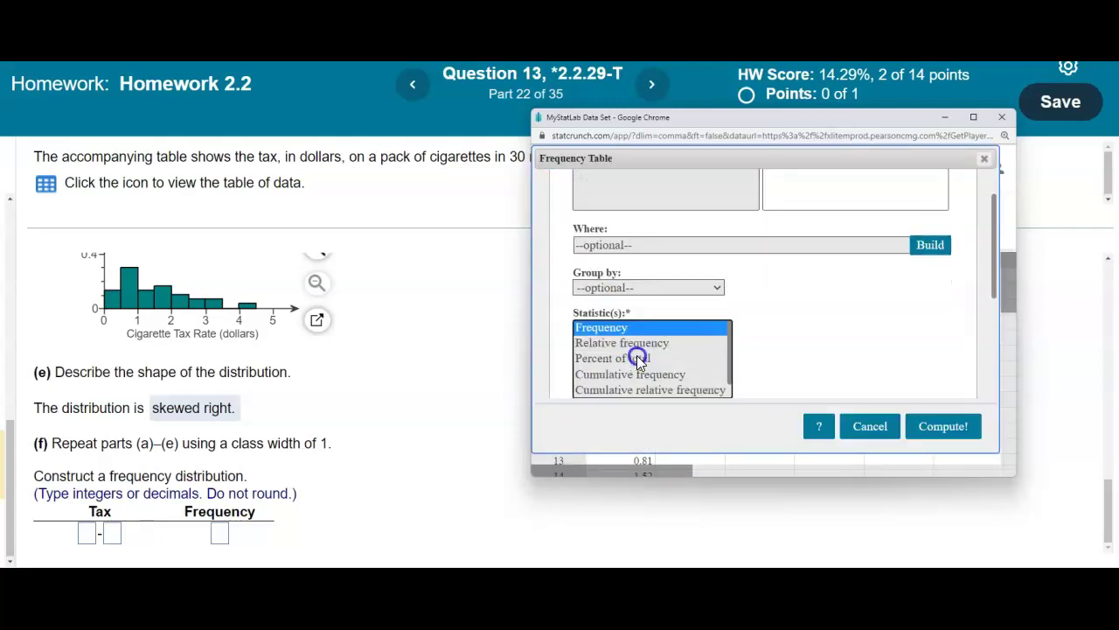
{"action": "left_click", "coordinate": [991, 278]}
{"action": "left_click_drag", "start_coordinate": [993, 293], "coordinate": [971, 392]}
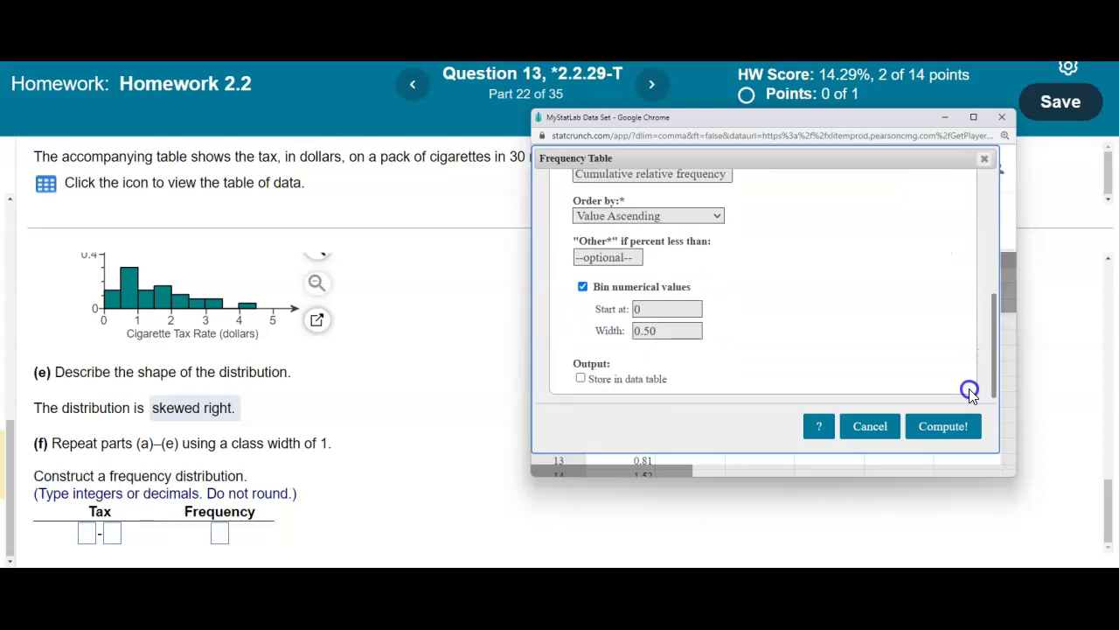
{"action": "left_click_drag", "start_coordinate": [673, 337], "coordinate": [615, 342]}
{"action": "type", "text": "1"}
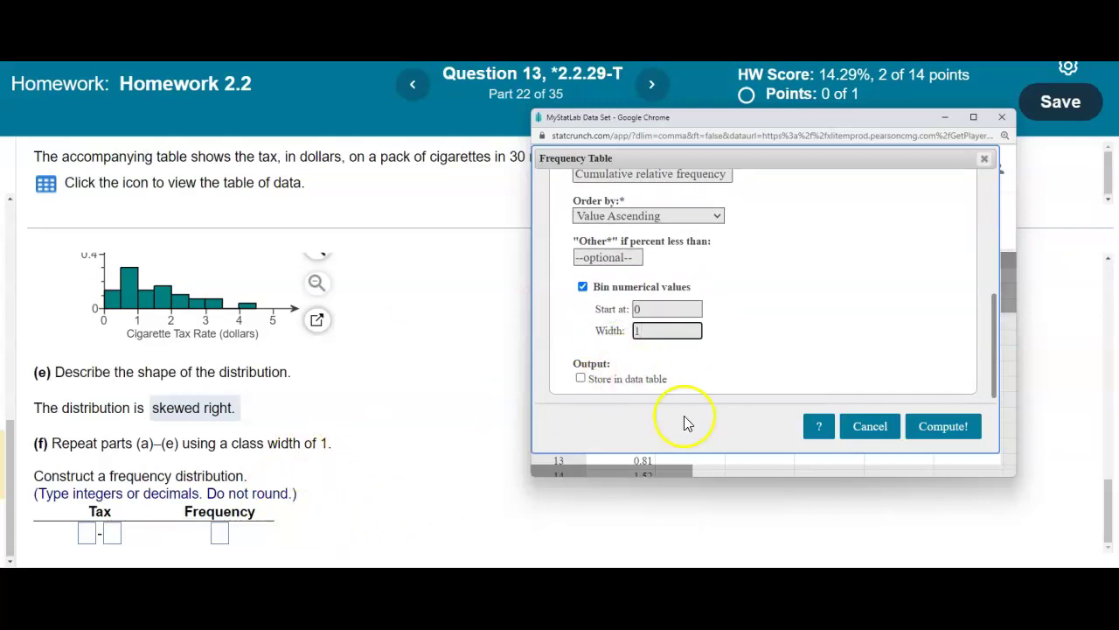
{"action": "left_click", "coordinate": [939, 427]}
{"action": "left_click_drag", "start_coordinate": [794, 363], "coordinate": [667, 360]}
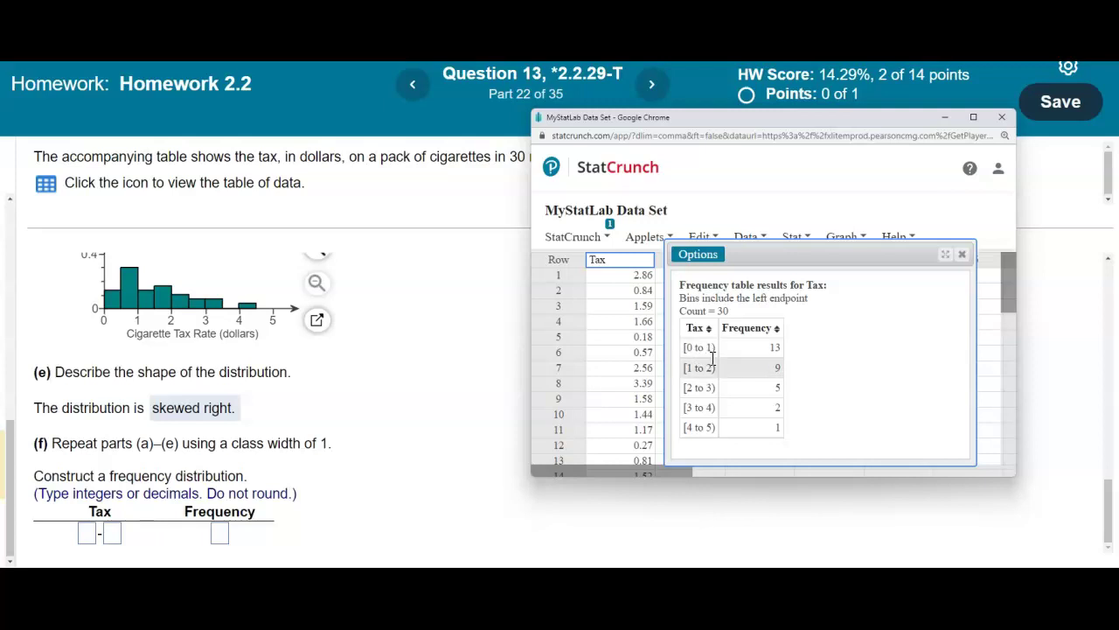
Fill in part (f)'s first class as 0 - 0.99 with the frequency 13 from StatCrunch, and submit it
{"action": "left_click", "coordinate": [87, 534]}
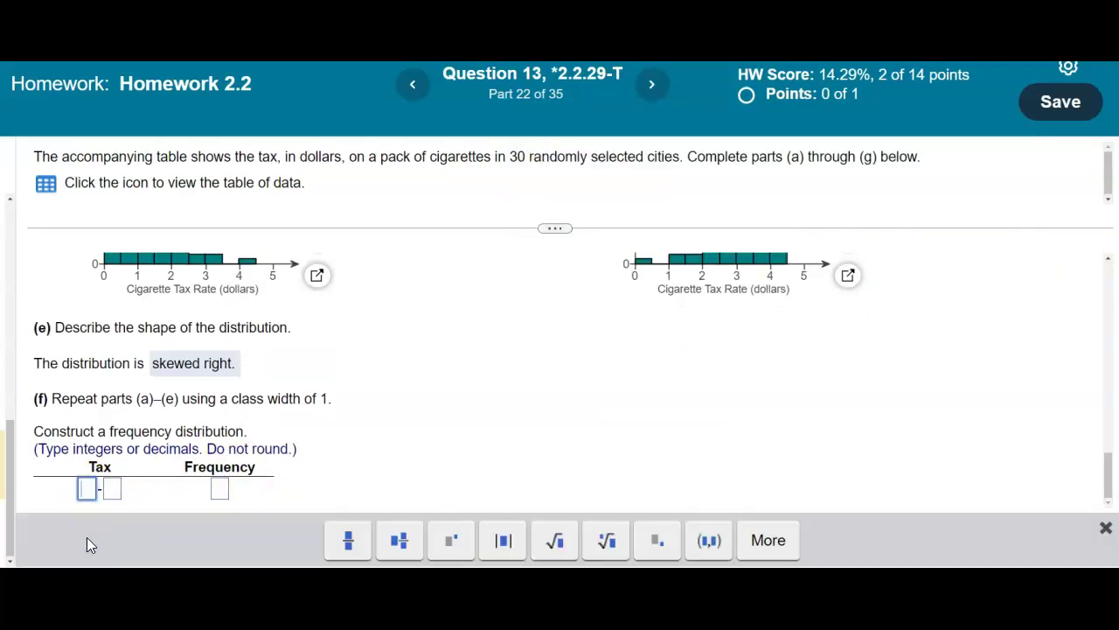
{"action": "type", "text": "0"}
{"action": "left_click", "coordinate": [116, 492]}
{"action": "type", "text": "0.99"}
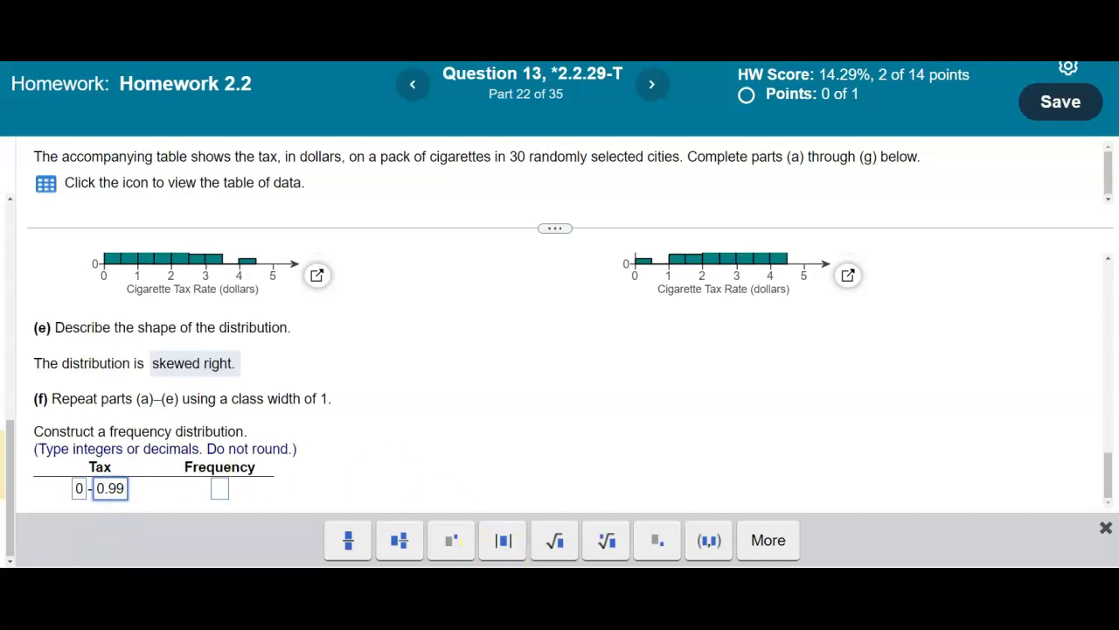
{"action": "left_click", "coordinate": [682, 549]}
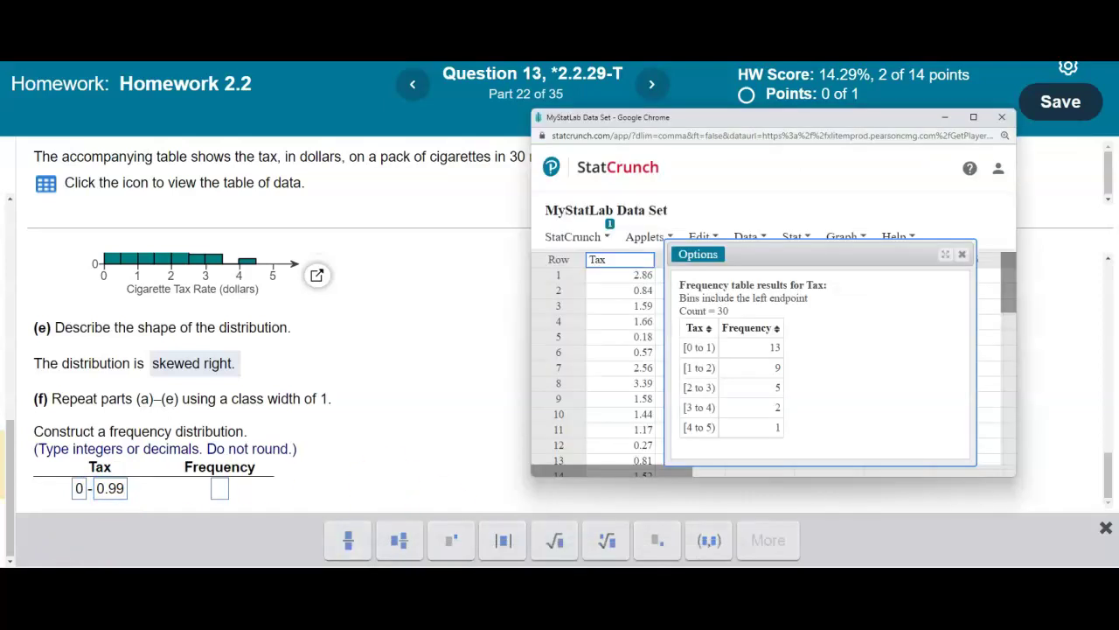
{"action": "left_click", "coordinate": [220, 491]}
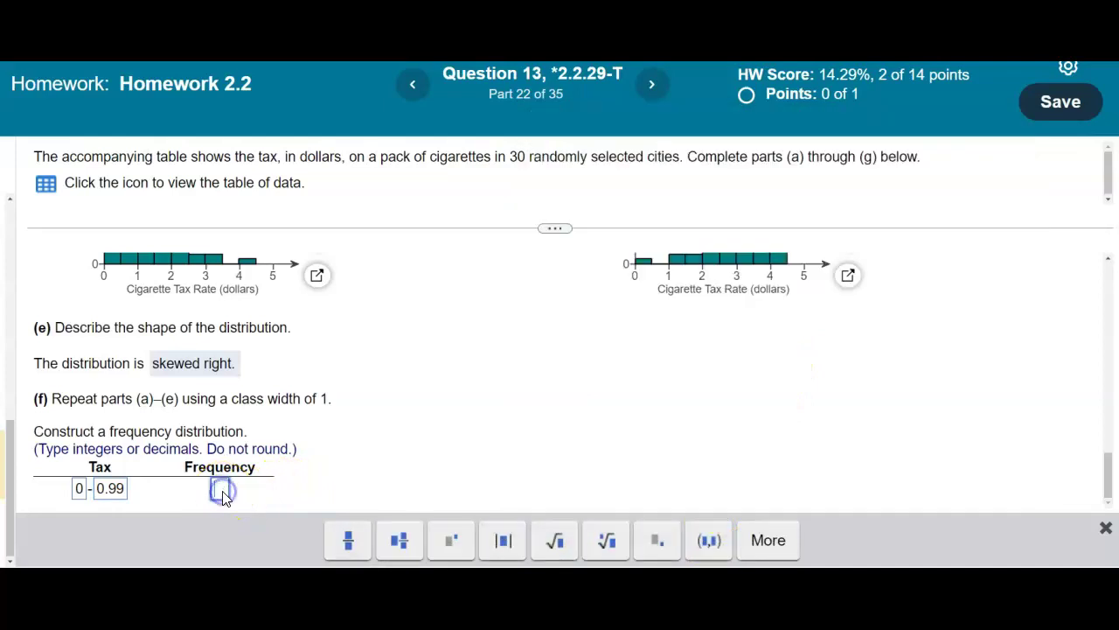
{"action": "type", "text": "13"}
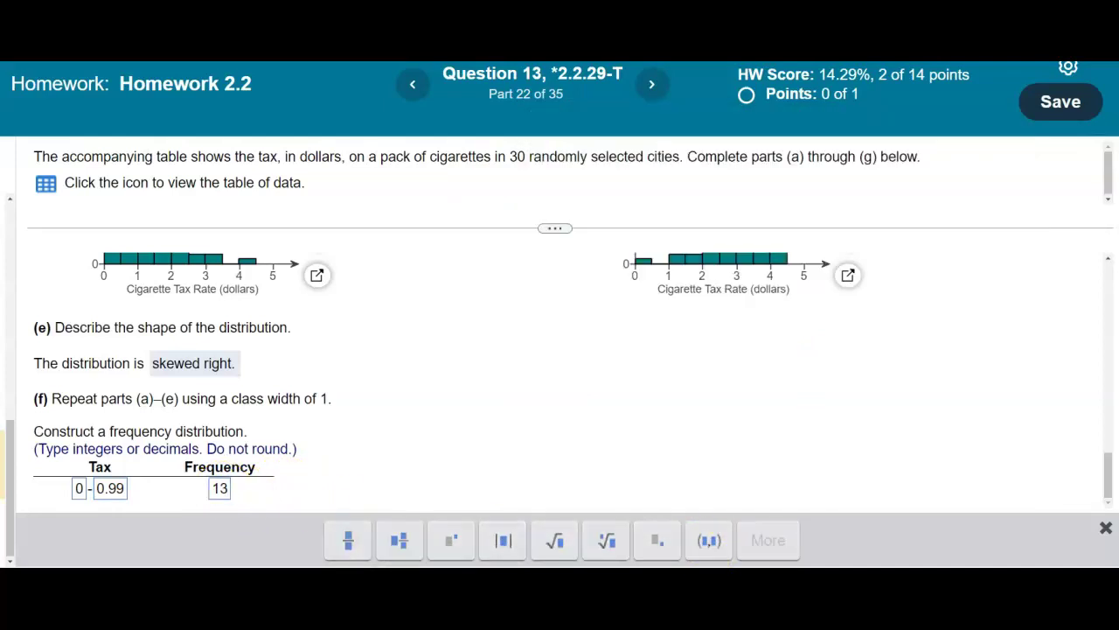
{"action": "key", "text": "Return"}
{"action": "left_click", "coordinate": [527, 380]}
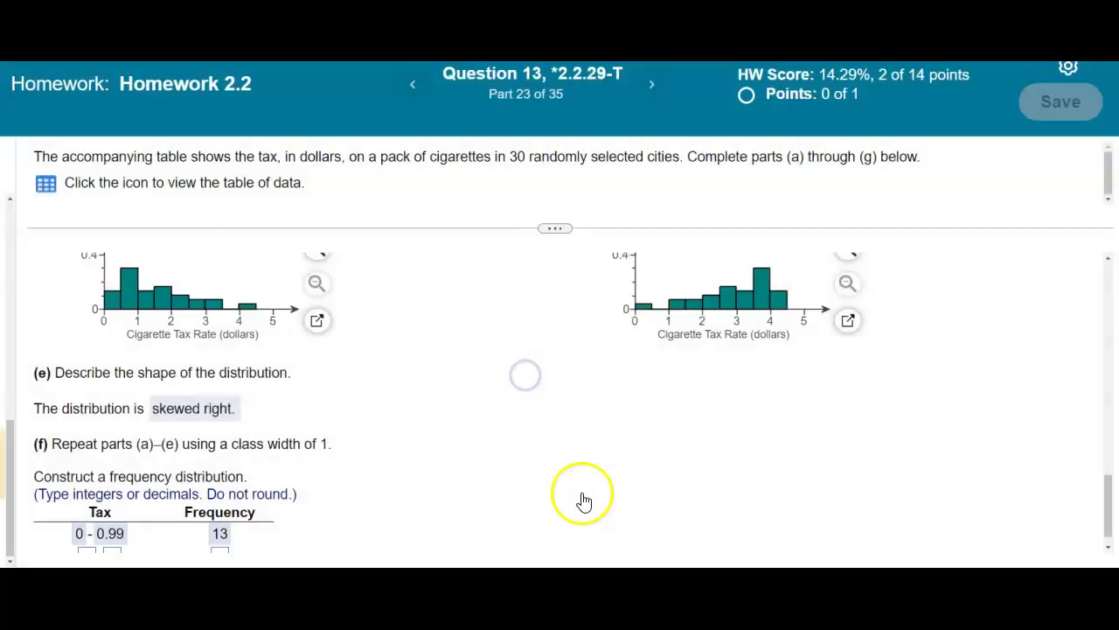
Using the StatCrunch table, fill in the second class as 1 - 1.99 with frequency 9, and submit it
{"action": "left_click", "coordinate": [704, 553]}
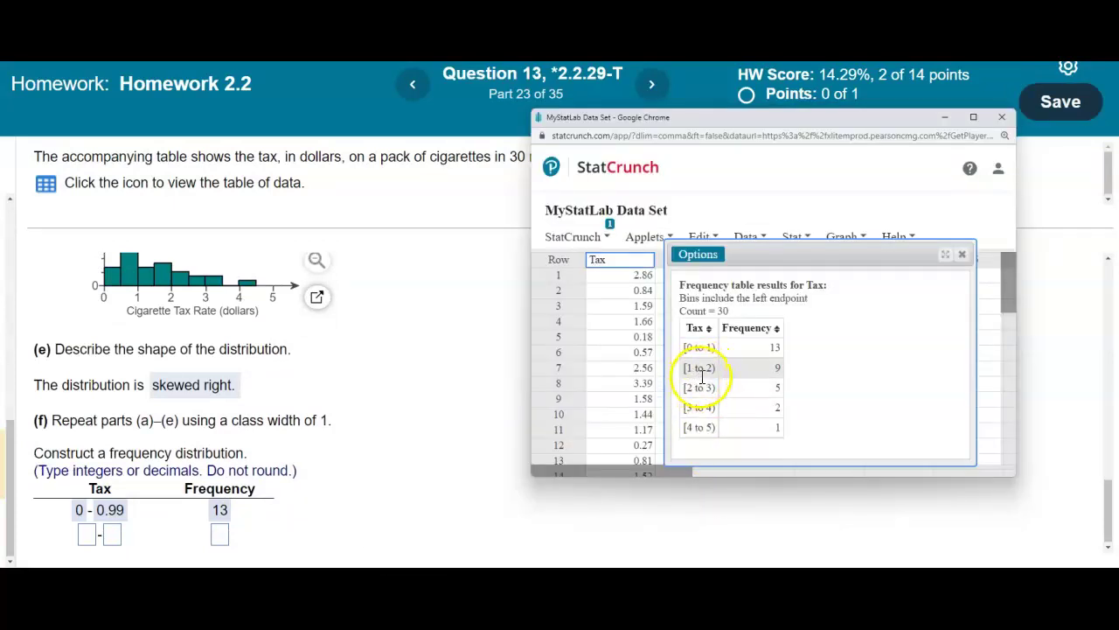
{"action": "left_click", "coordinate": [87, 534]}
{"action": "type", "text": "1"}
{"action": "left_click", "coordinate": [110, 489]}
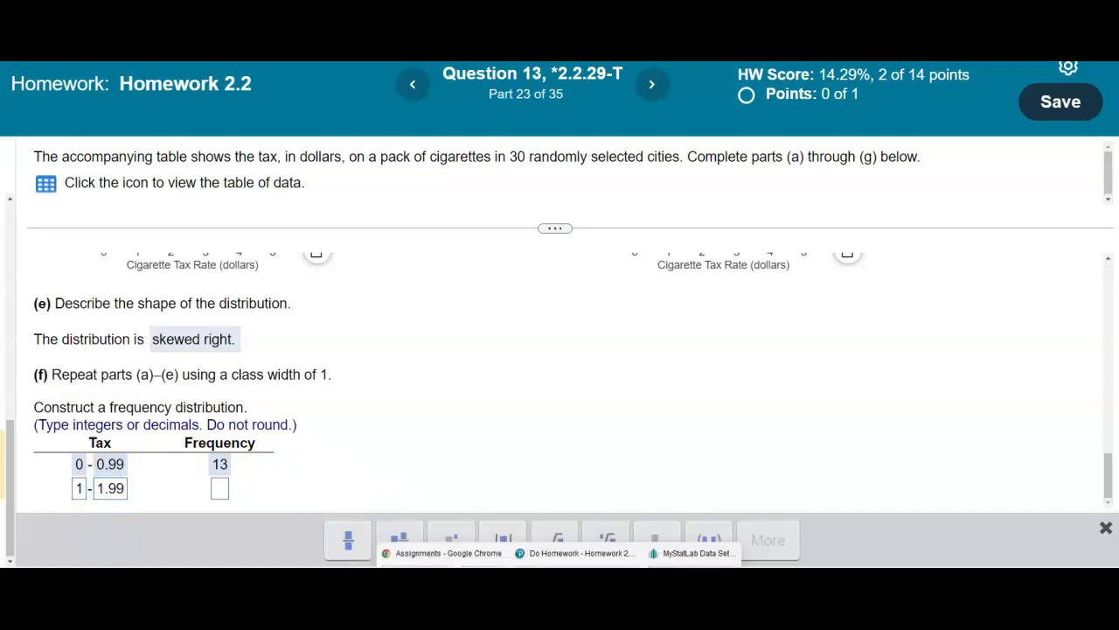
{"action": "left_click", "coordinate": [691, 552]}
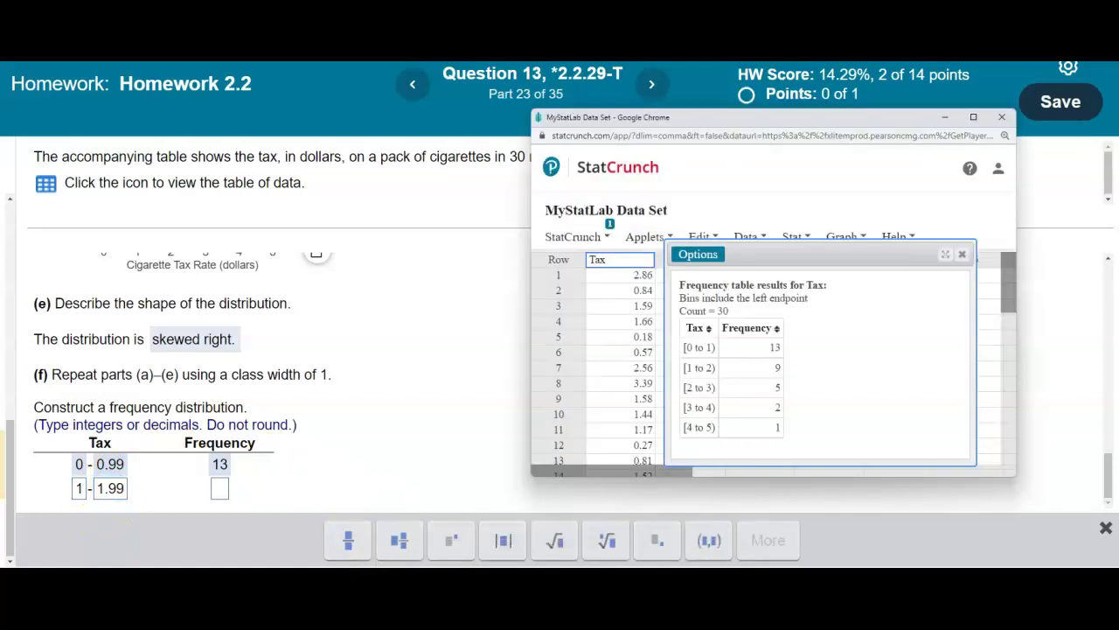
{"action": "left_click", "coordinate": [219, 492]}
{"action": "left_click", "coordinate": [505, 447]}
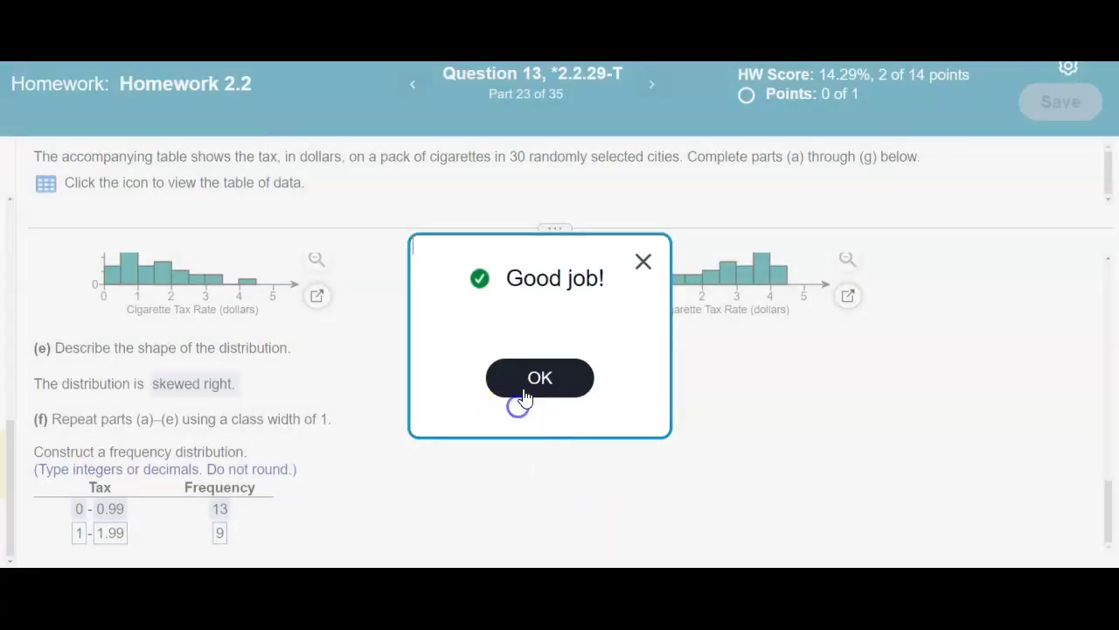
{"action": "left_click", "coordinate": [516, 385]}
Using the StatCrunch table, fill in the third class as 2 - 2.99 with frequency 5, and submit it
{"action": "left_click", "coordinate": [700, 552]}
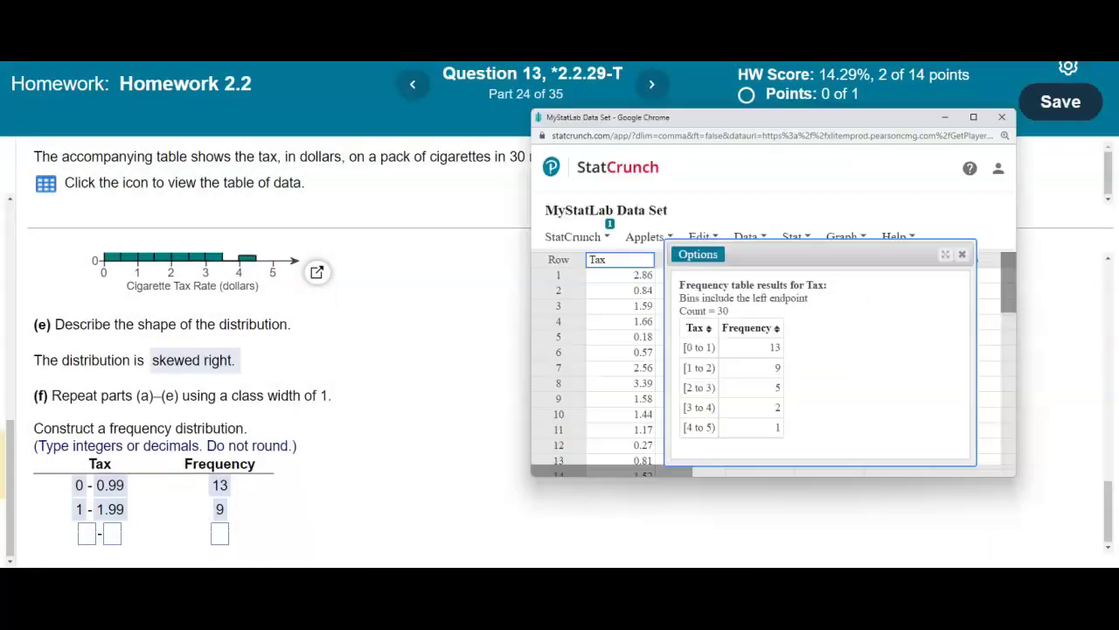
{"action": "left_click", "coordinate": [86, 531]}
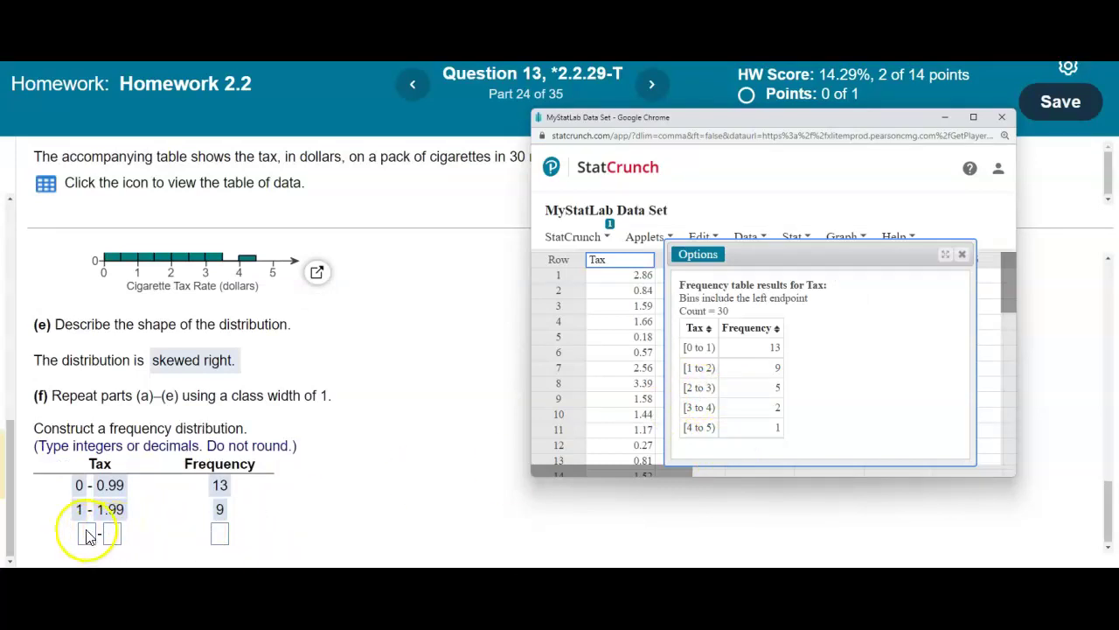
{"action": "type", "text": "2"}
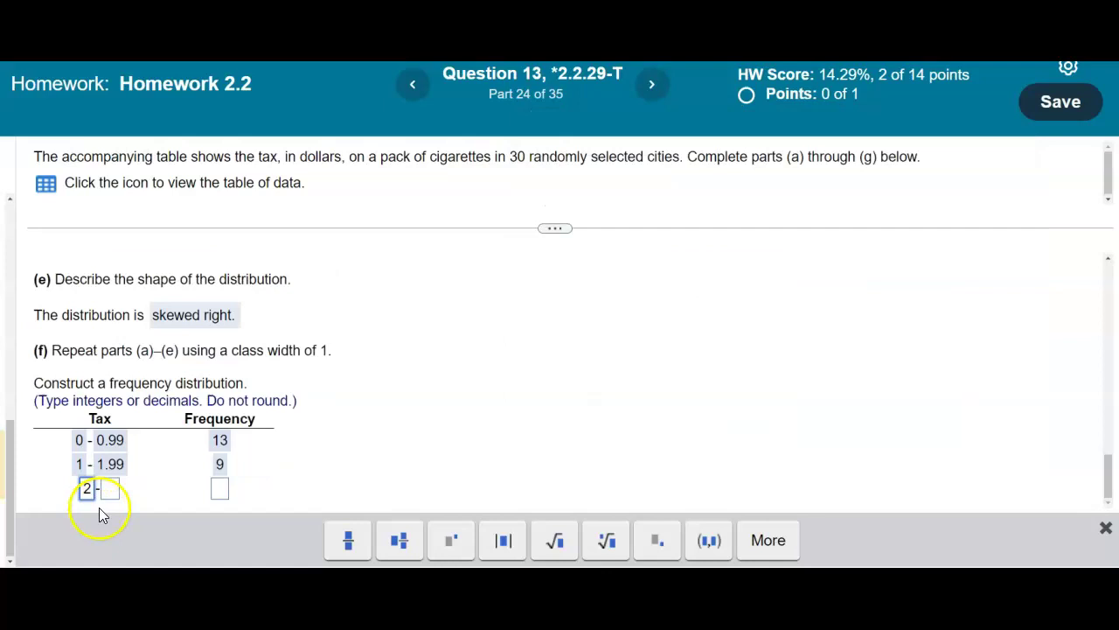
{"action": "left_click", "coordinate": [109, 497]}
{"action": "type", "text": "2.99"}
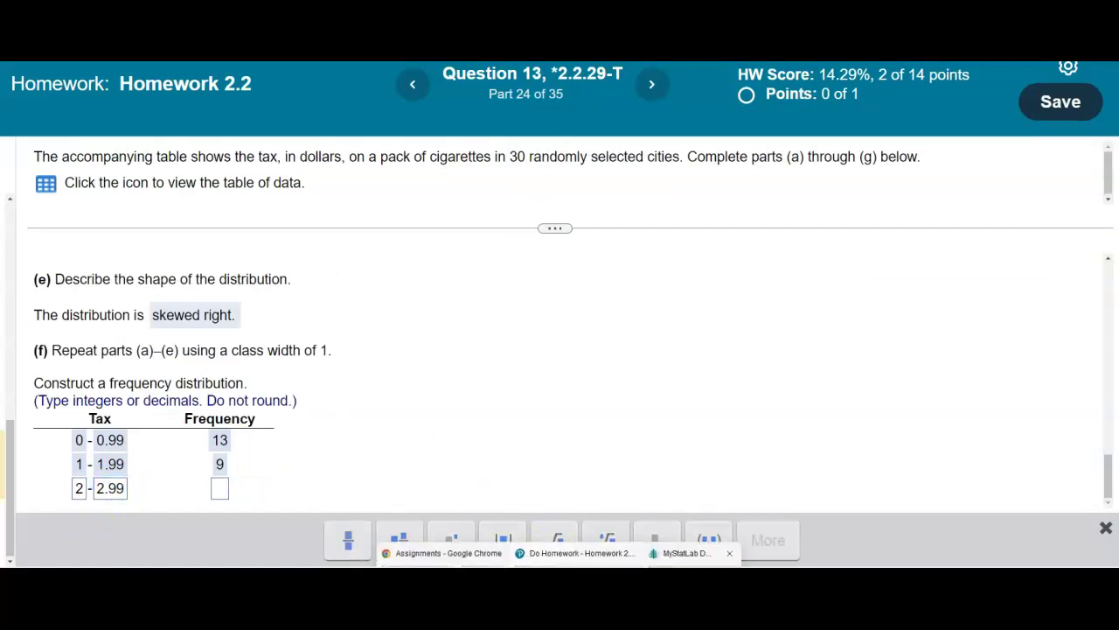
{"action": "left_click", "coordinate": [719, 552]}
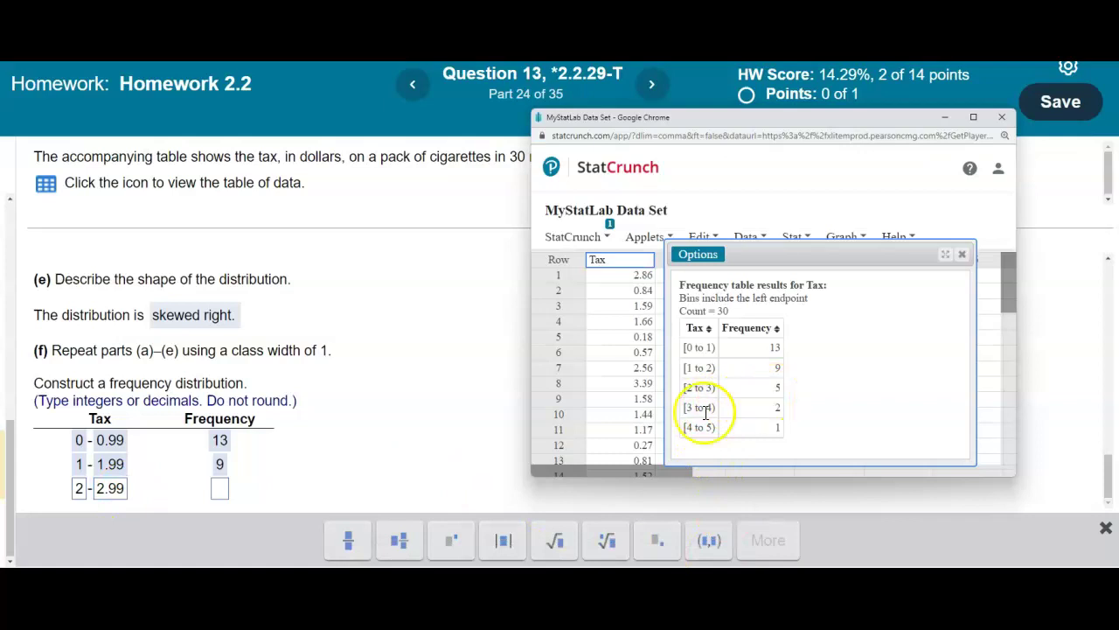
{"action": "left_click", "coordinate": [224, 492]}
{"action": "type", "text": "5"}
{"action": "left_click", "coordinate": [1032, 551]}
{"action": "left_click", "coordinate": [534, 389]}
Using the StatCrunch table, fill in the fourth class as 3 - 3.99 with frequency 2
{"action": "left_click", "coordinate": [700, 551]}
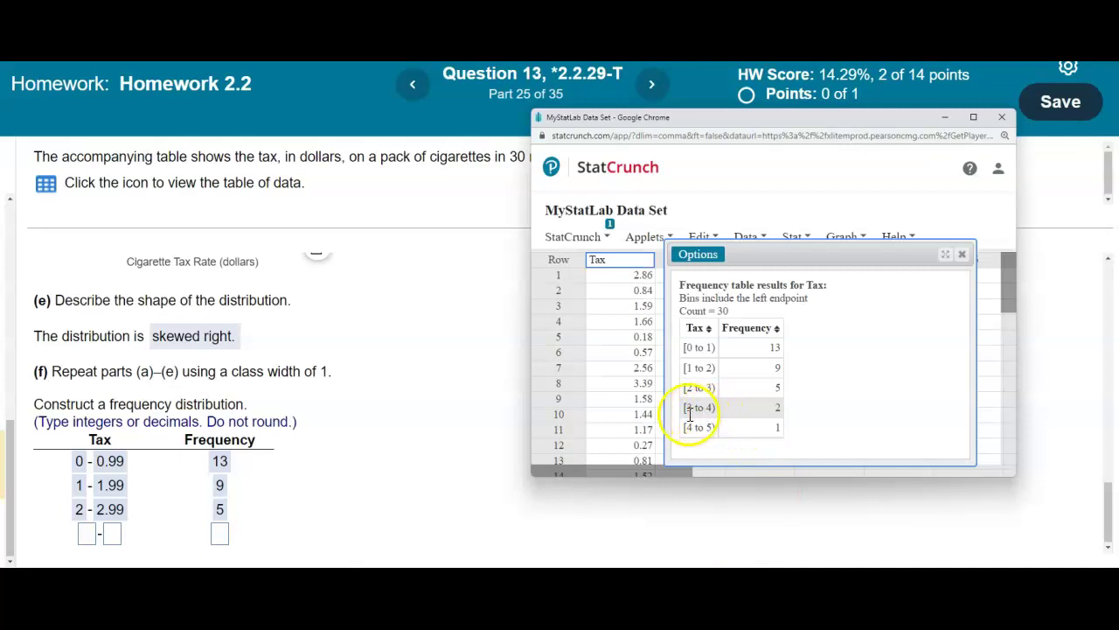
{"action": "left_click", "coordinate": [92, 535]}
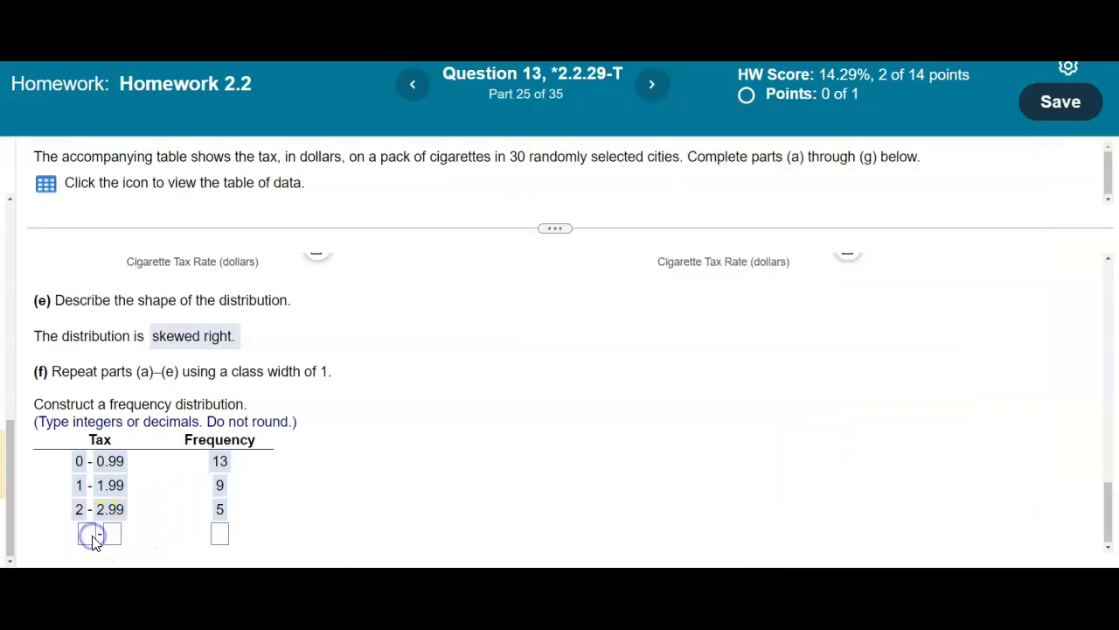
{"action": "type", "text": "3"}
{"action": "left_click", "coordinate": [111, 489]}
{"action": "type", "text": "3.99"}
{"action": "left_click", "coordinate": [712, 553]}
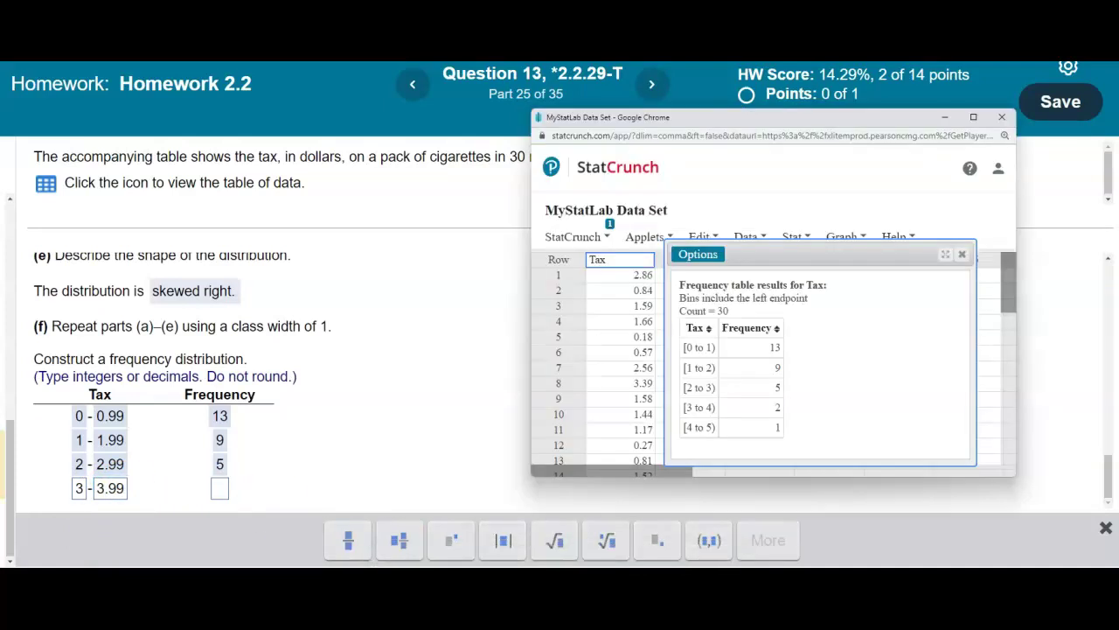
{"action": "left_click", "coordinate": [221, 491]}
{"action": "type", "text": "2"}
{"action": "left_click", "coordinate": [740, 487]}
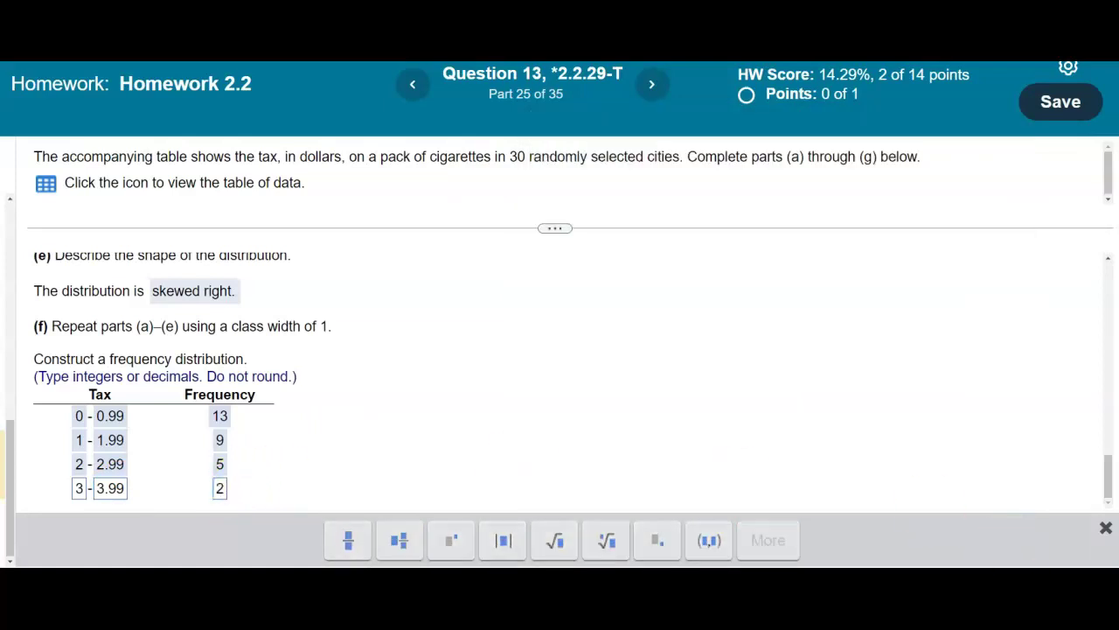
Submit the fourth class of the frequency distribution and fill in the fifth class's limits as 4 - 4.99
{"action": "left_click", "coordinate": [573, 488]}
{"action": "left_click", "coordinate": [526, 390]}
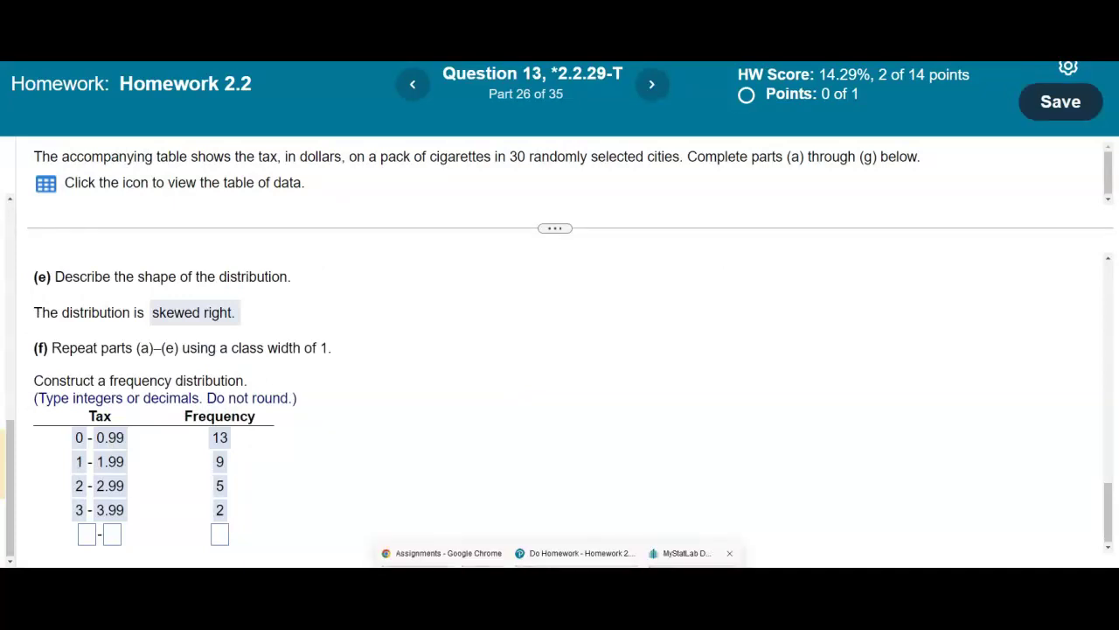
{"action": "left_click", "coordinate": [687, 552]}
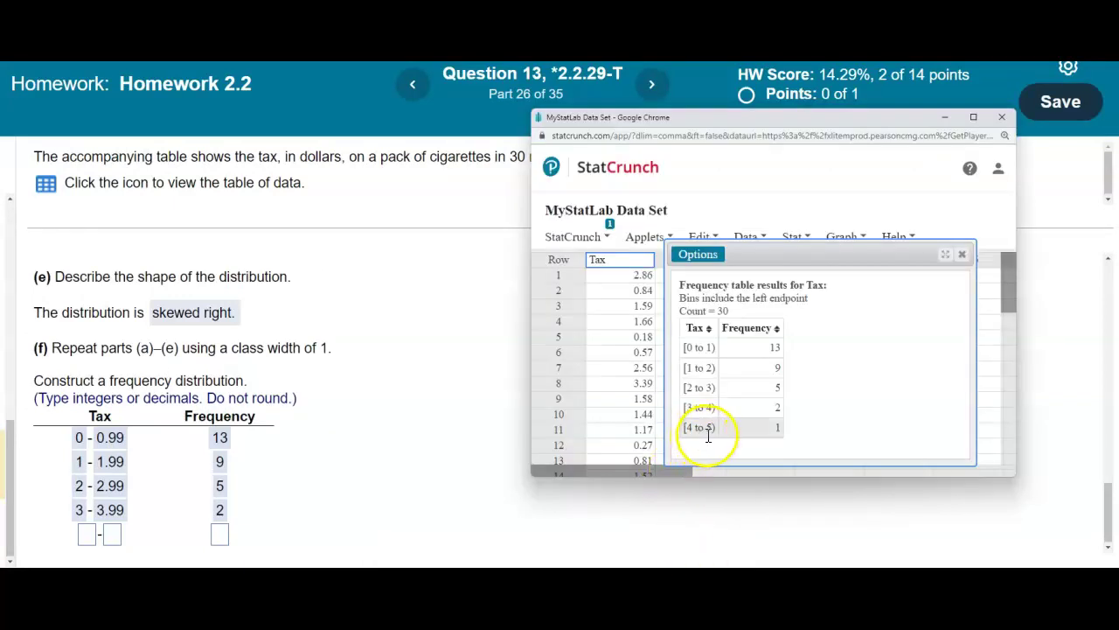
{"action": "left_click", "coordinate": [92, 530]}
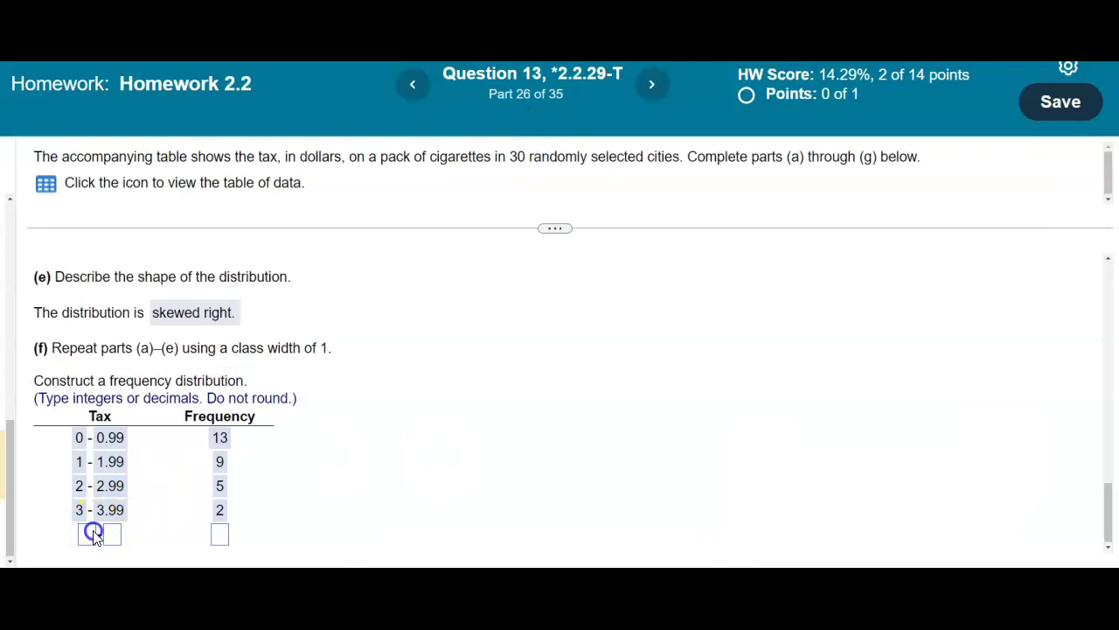
{"action": "type", "text": "4"}
{"action": "left_click", "coordinate": [112, 487]}
{"action": "type", "text": "4.9"}
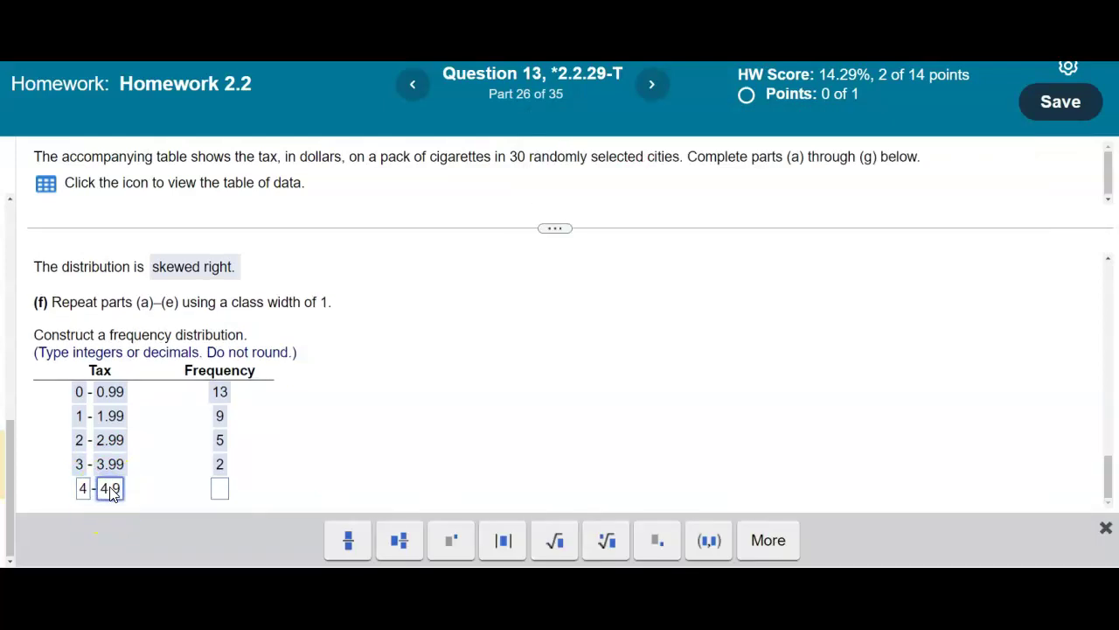
{"action": "type", "text": "9"}
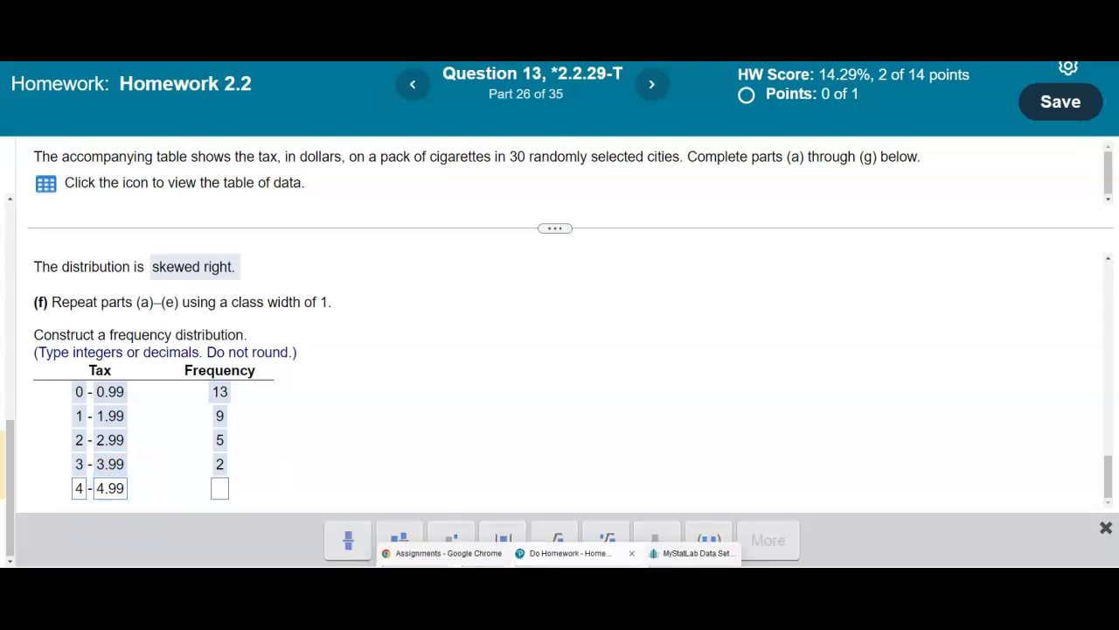
Enter the fifth class's frequency as 1 from the StatCrunch table and submit it
{"action": "left_click", "coordinate": [682, 552]}
{"action": "left_click", "coordinate": [220, 488]}
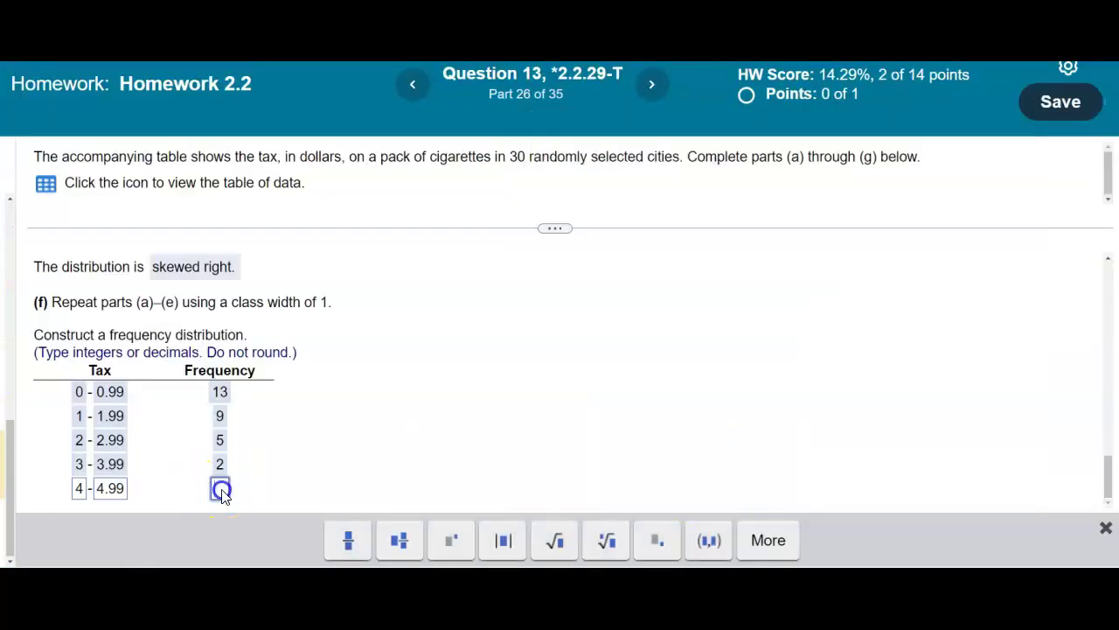
{"action": "type", "text": "1"}
{"action": "left_click", "coordinate": [974, 493]}
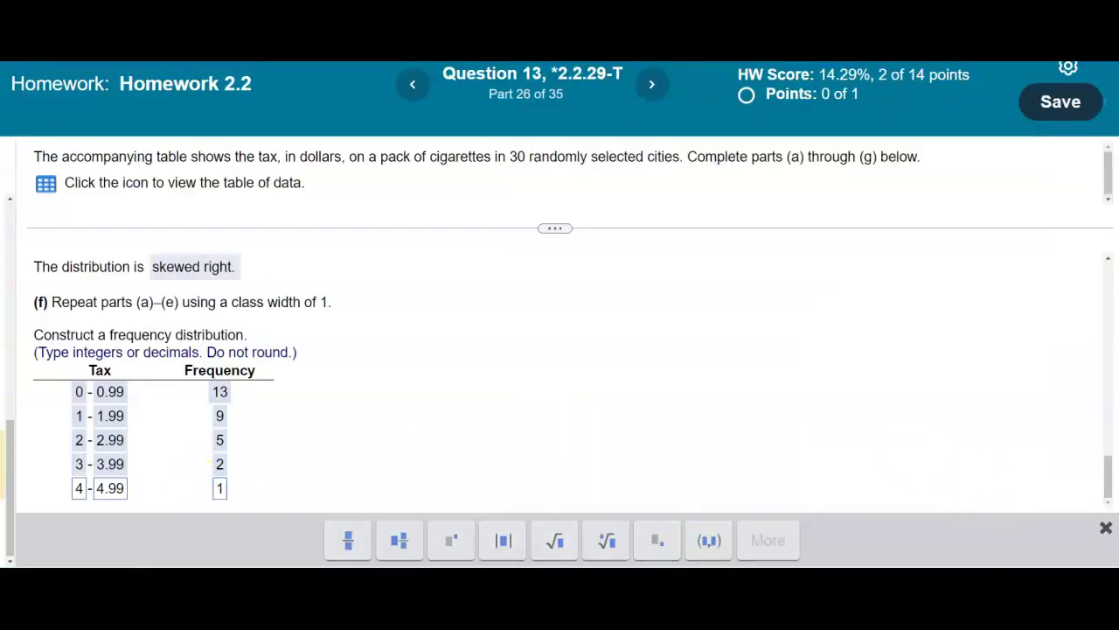
{"action": "left_click", "coordinate": [554, 383]}
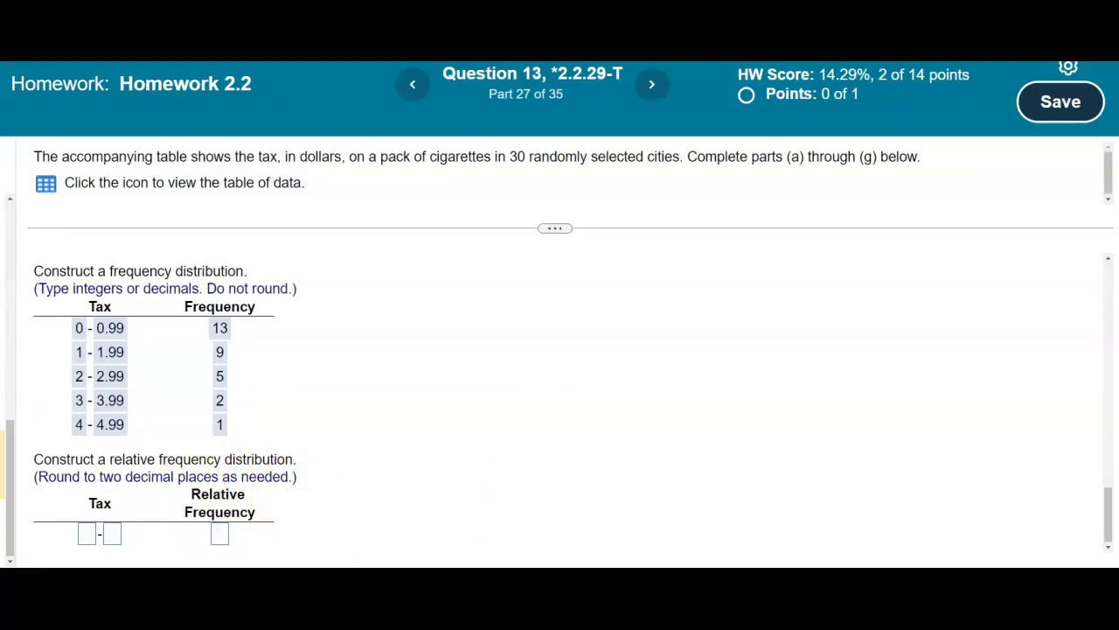
Switch to StatCrunch and edit the Tax frequency table to compute only Relative frequency
{"action": "mouse_move", "coordinate": [559, 565]}
{"action": "left_click", "coordinate": [687, 553]}
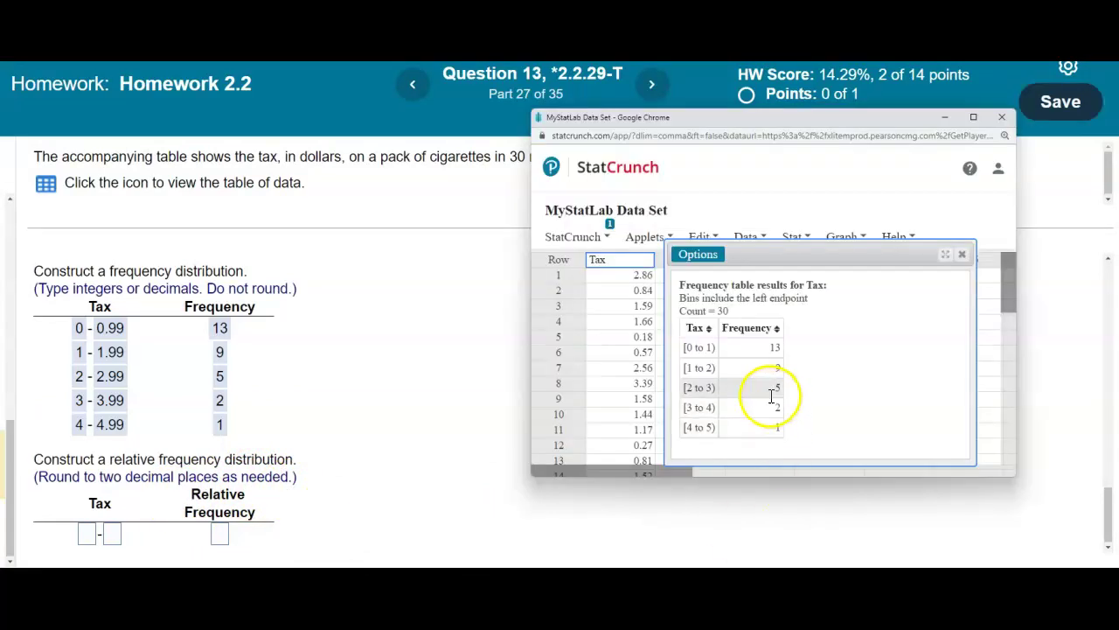
{"action": "left_click", "coordinate": [704, 258]}
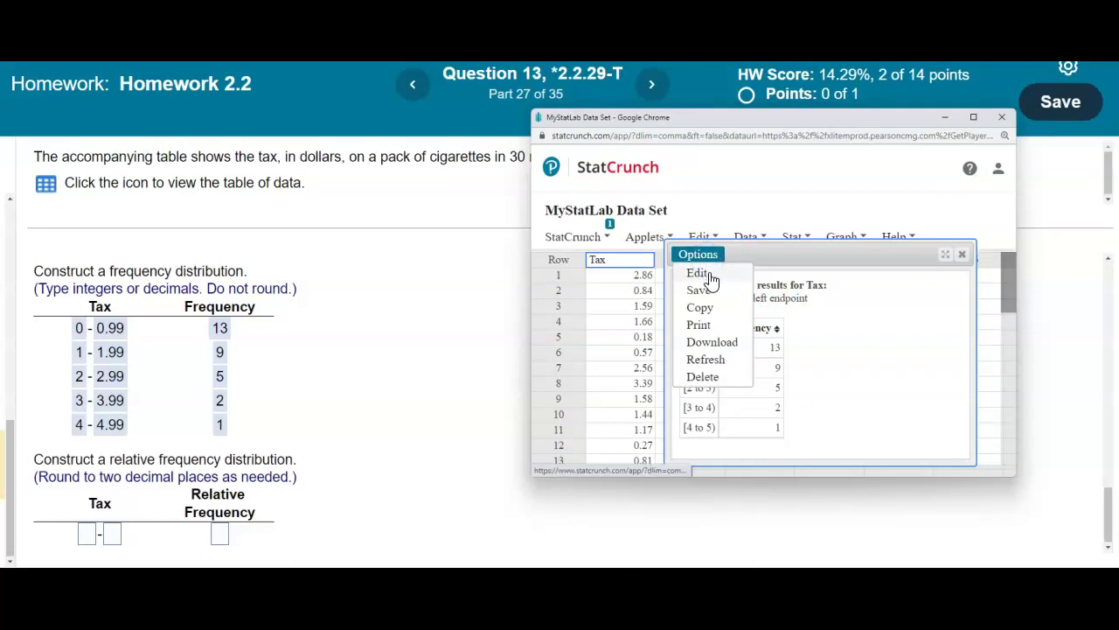
{"action": "left_click", "coordinate": [704, 273]}
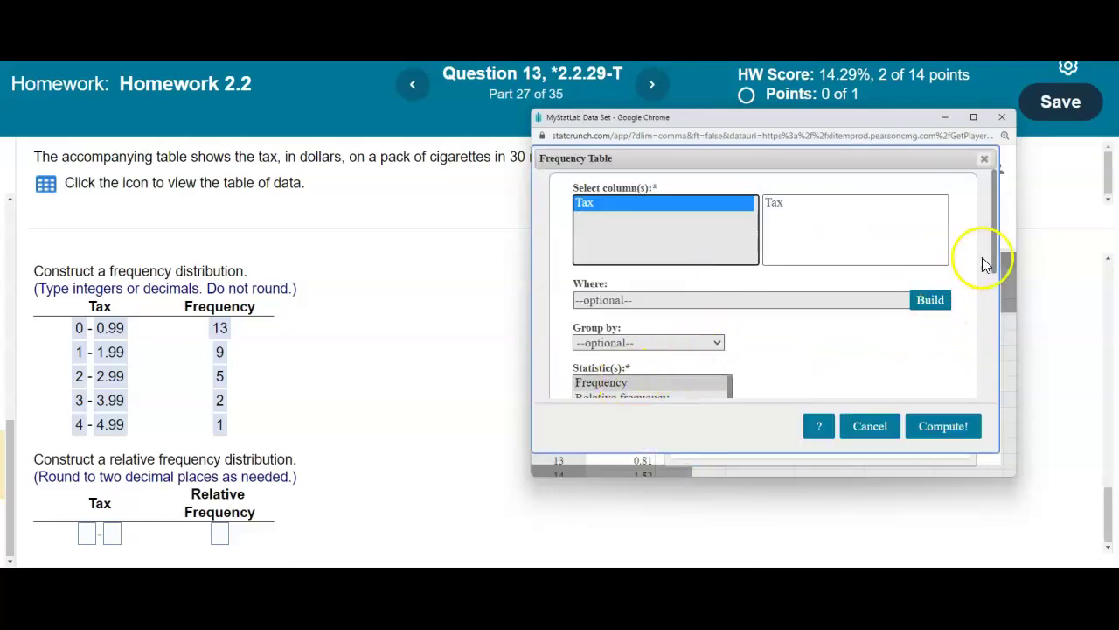
{"action": "left_click_drag", "start_coordinate": [992, 249], "coordinate": [989, 263]}
{"action": "left_click", "coordinate": [618, 361]}
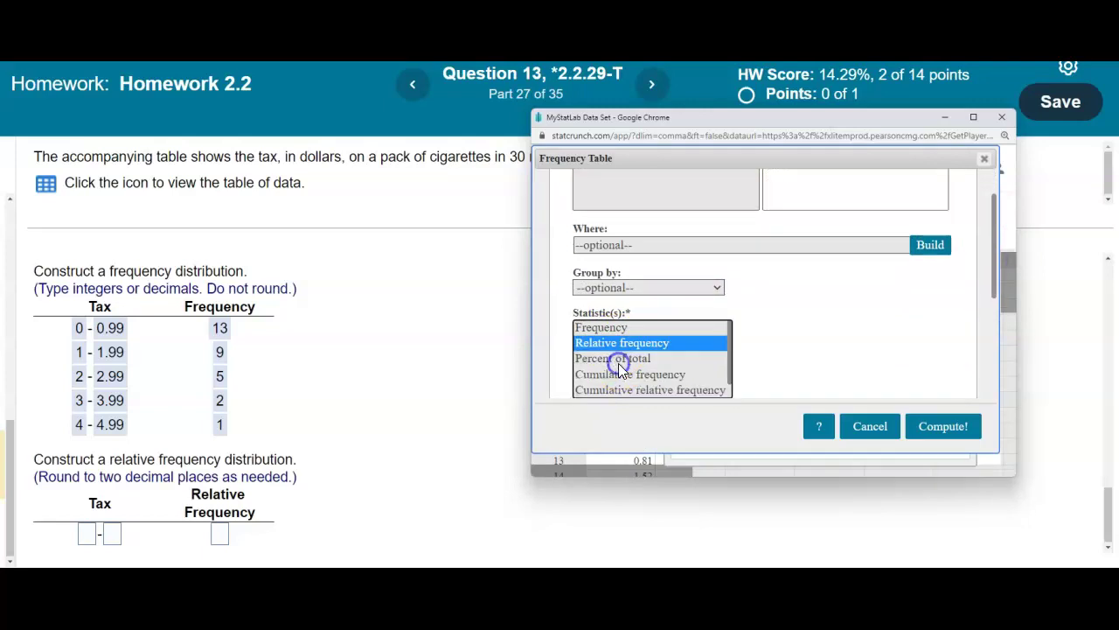
{"action": "left_click", "coordinate": [944, 419]}
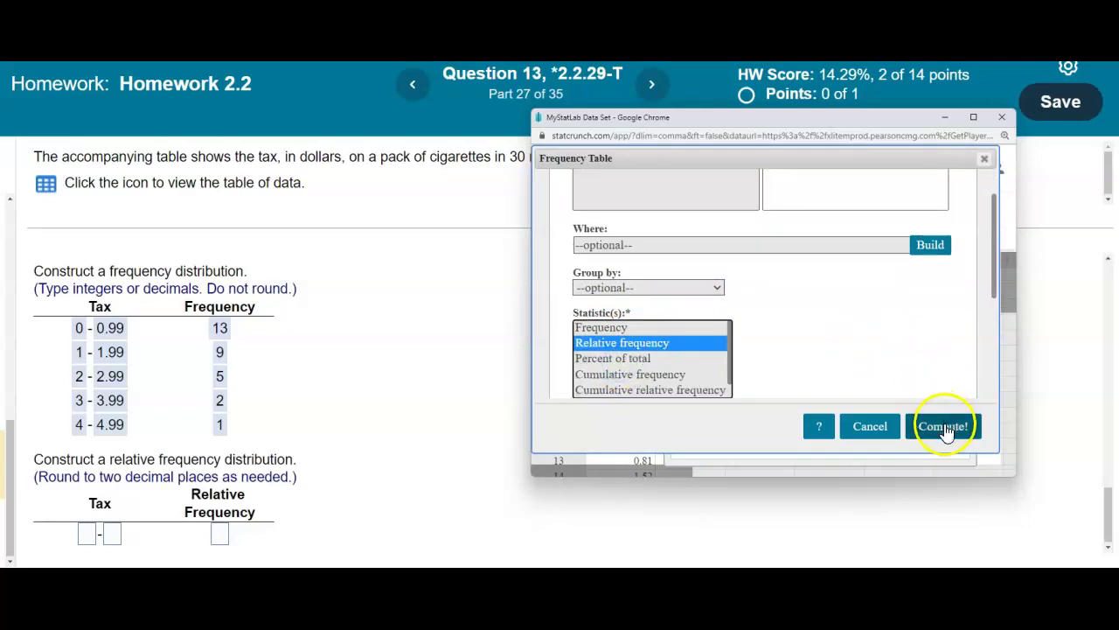
{"action": "left_click", "coordinate": [943, 427]}
{"action": "left_click_drag", "start_coordinate": [796, 379], "coordinate": [711, 384]}
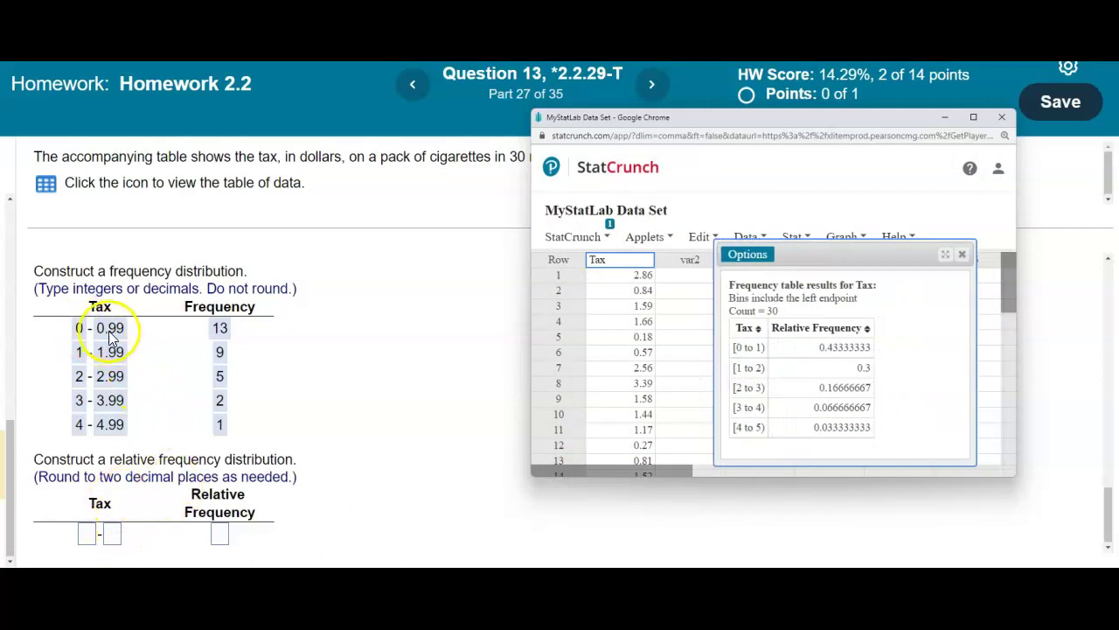
Fill in the relative frequency distribution's first class as 0 - 0.99 with 0.43 from StatCrunch, and submit it
{"action": "left_click", "coordinate": [86, 532]}
{"action": "type", "text": "0"}
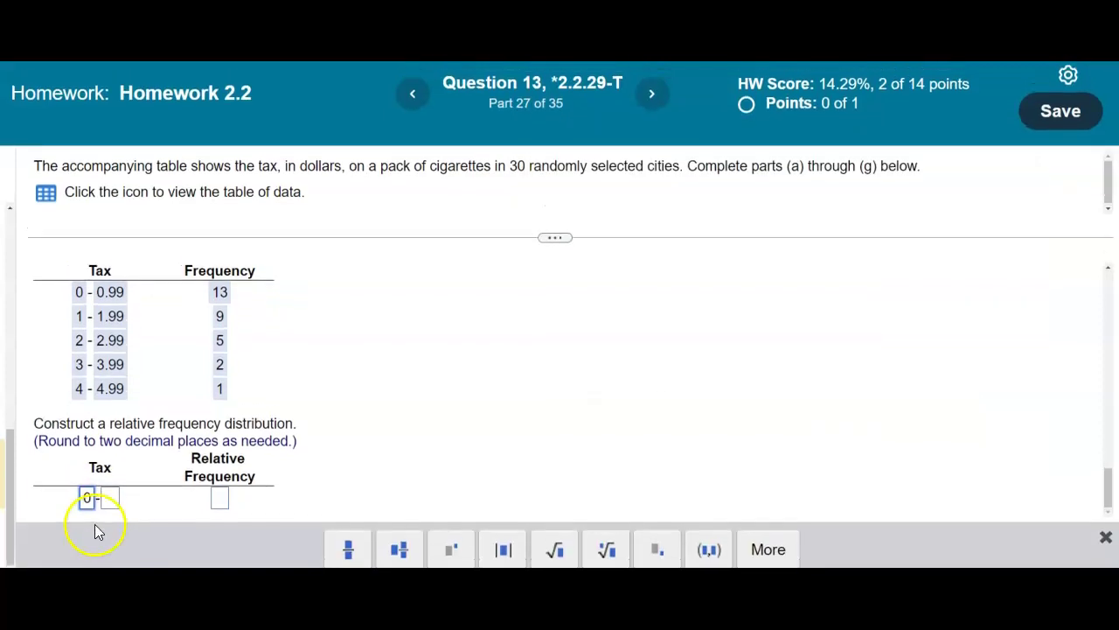
{"action": "left_click", "coordinate": [111, 506]}
{"action": "type", "text": "0.99"}
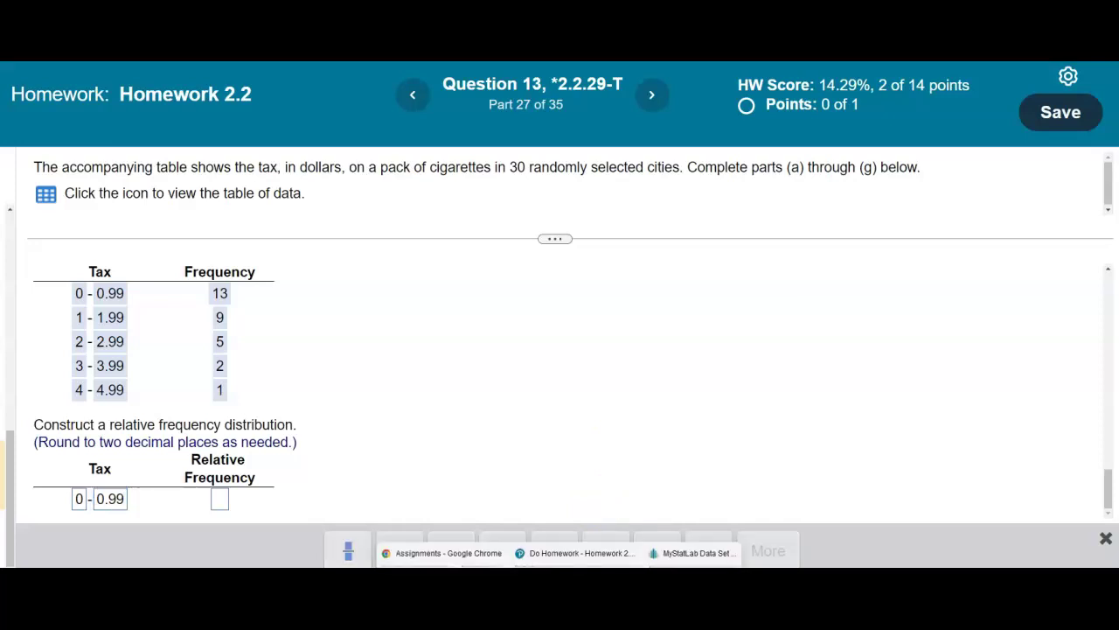
{"action": "left_click", "coordinate": [708, 550]}
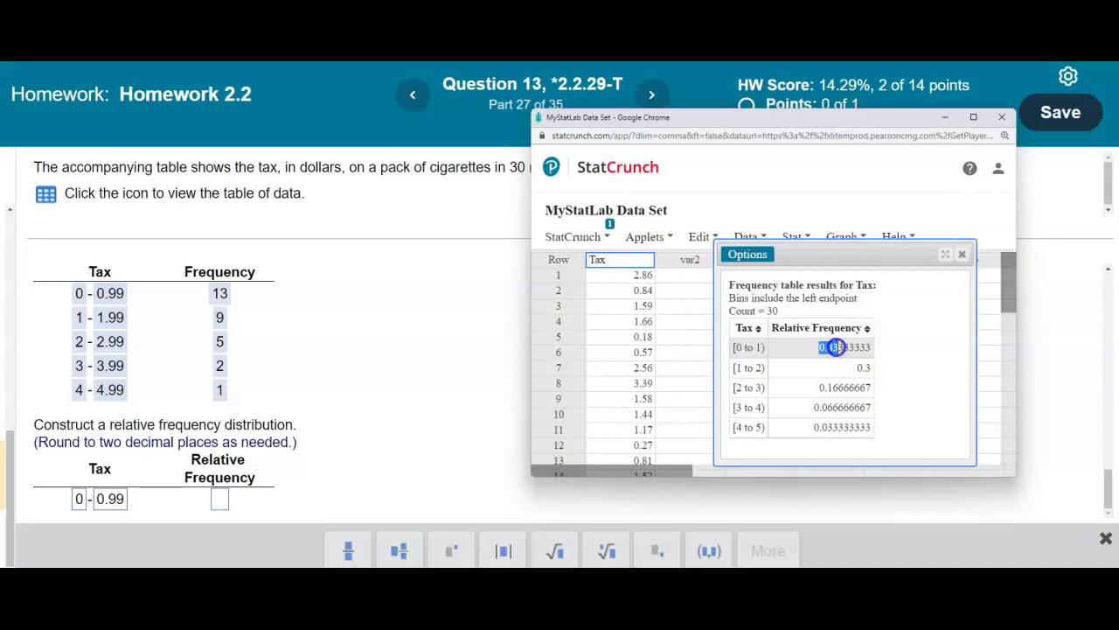
{"action": "left_click", "coordinate": [220, 498]}
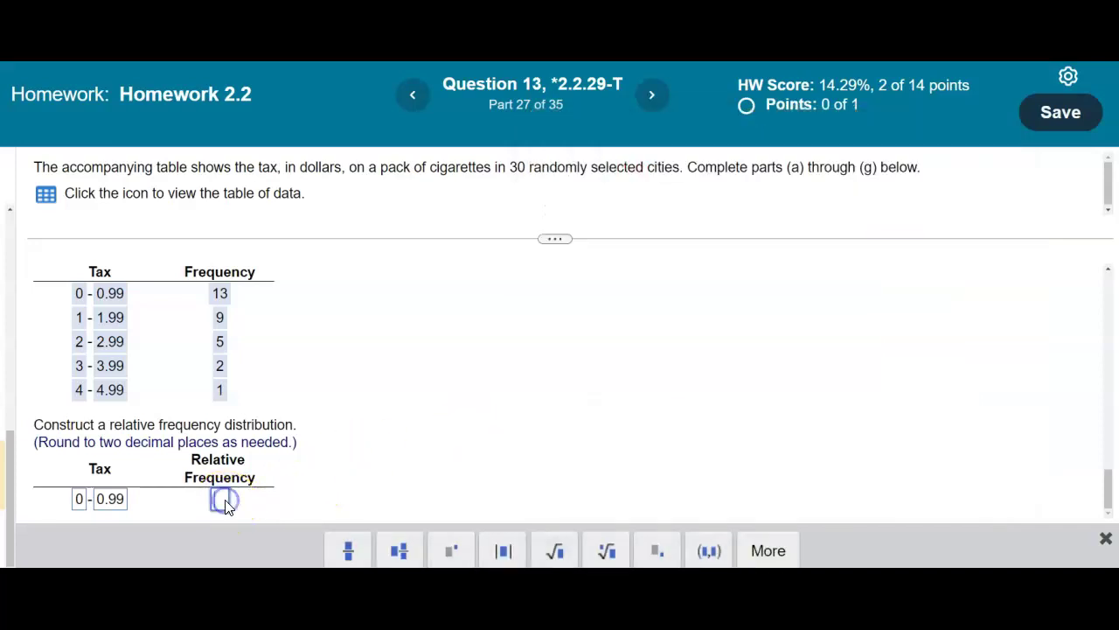
{"action": "type", "text": "0.43"}
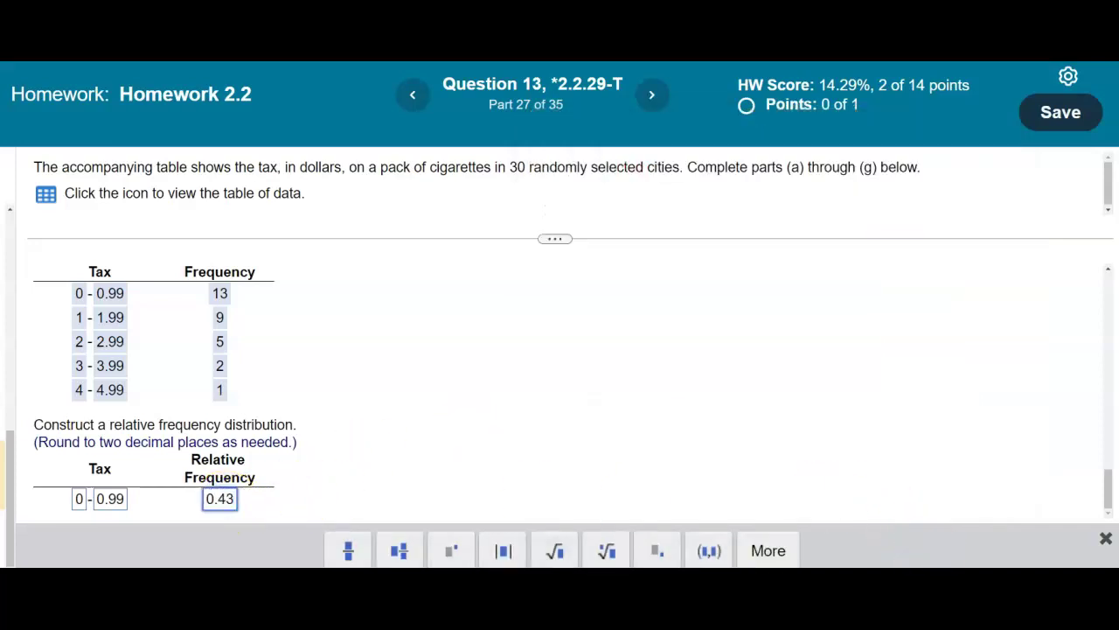
{"action": "key", "text": "Return"}
{"action": "left_click", "coordinate": [585, 390]}
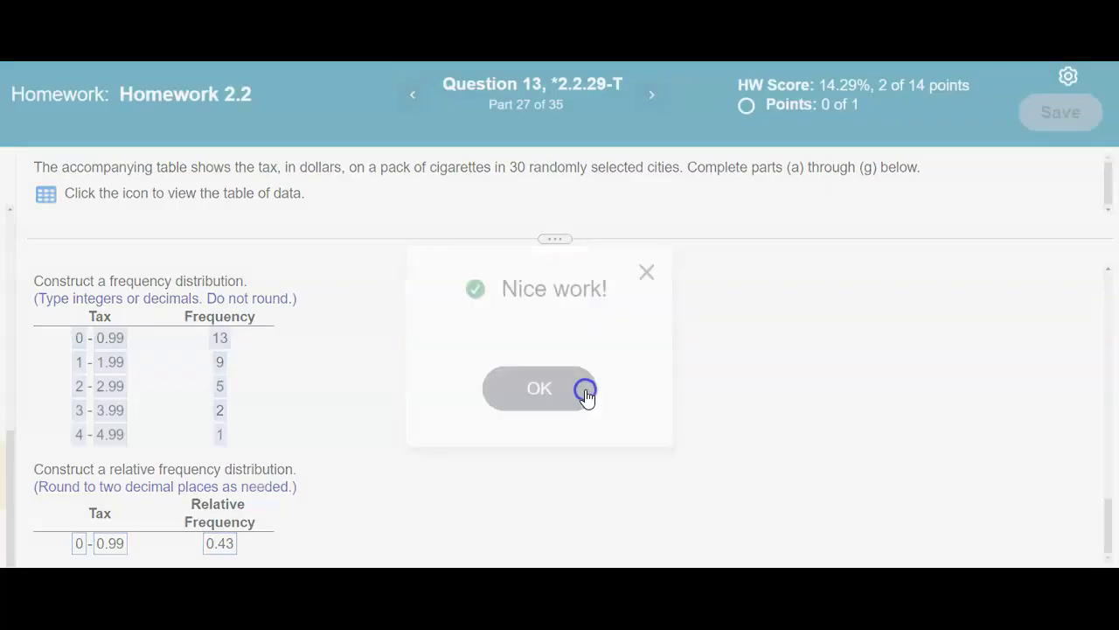
Using the StatCrunch table, fill in the second class as 1 - 1.99 with relative frequency 0.30, and submit it
{"action": "left_click", "coordinate": [88, 546]}
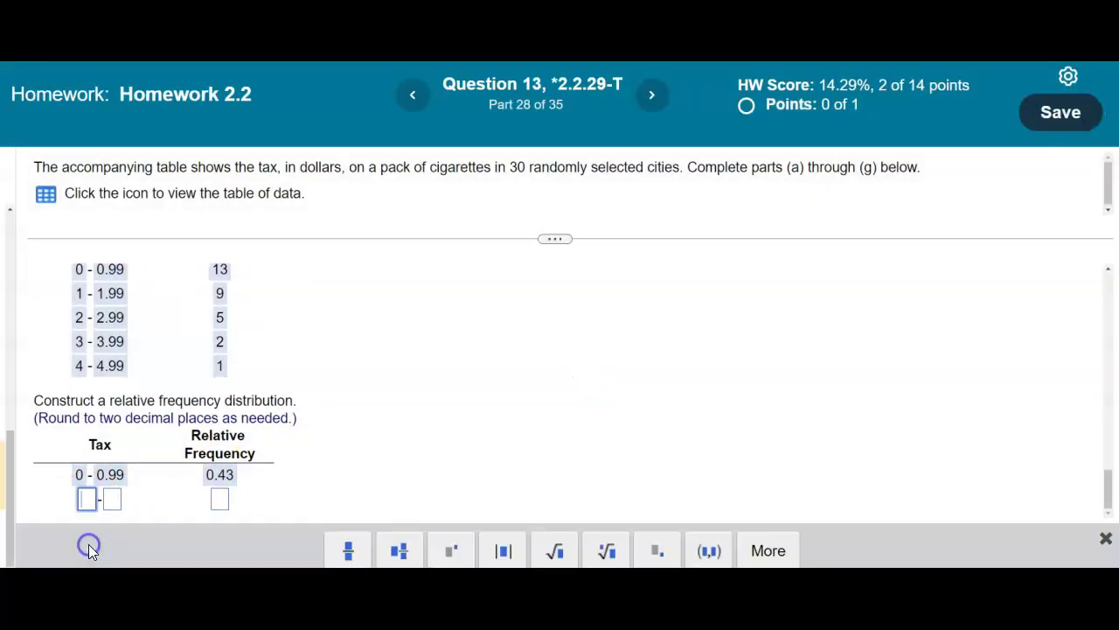
{"action": "type", "text": "1"}
{"action": "left_click", "coordinate": [112, 505]}
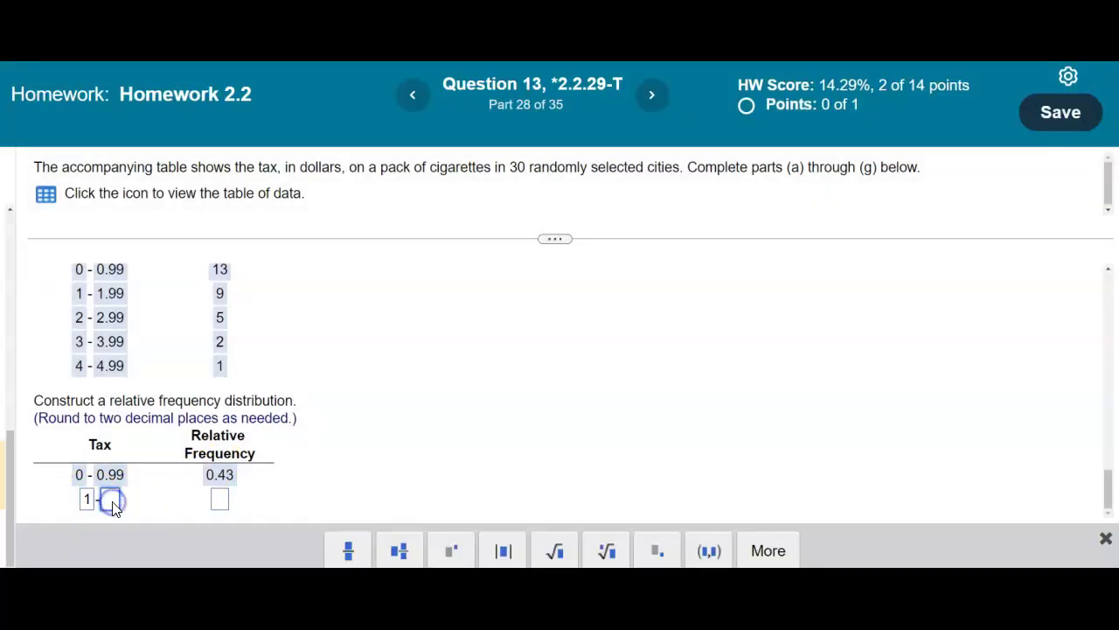
{"action": "type", "text": "1.99"}
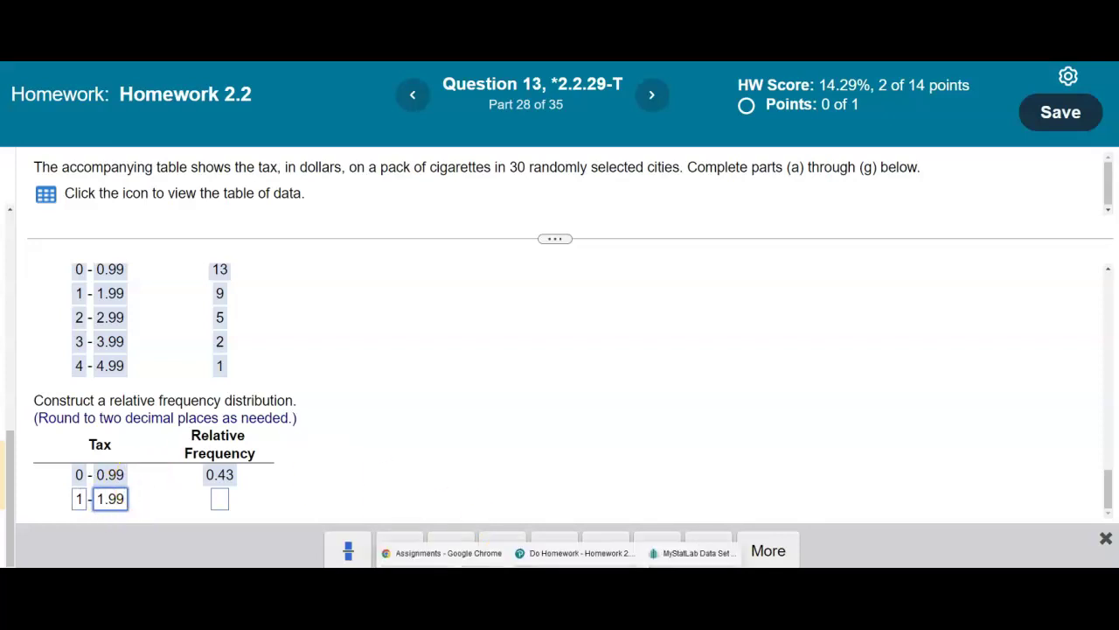
{"action": "left_click", "coordinate": [651, 550]}
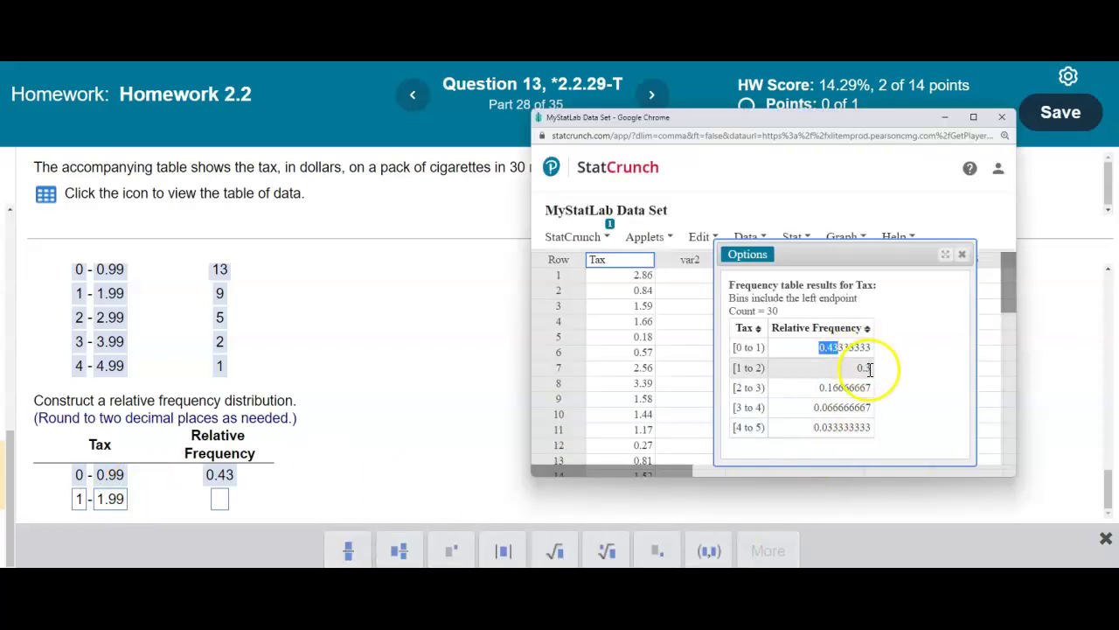
{"action": "left_click", "coordinate": [221, 502]}
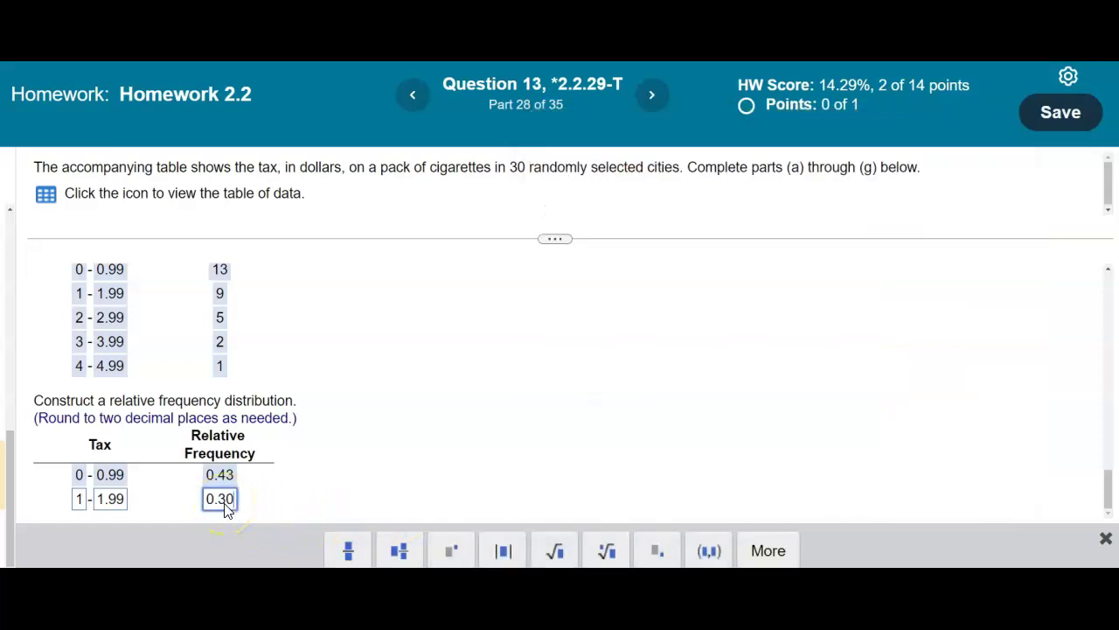
{"action": "left_click", "coordinate": [1105, 551]}
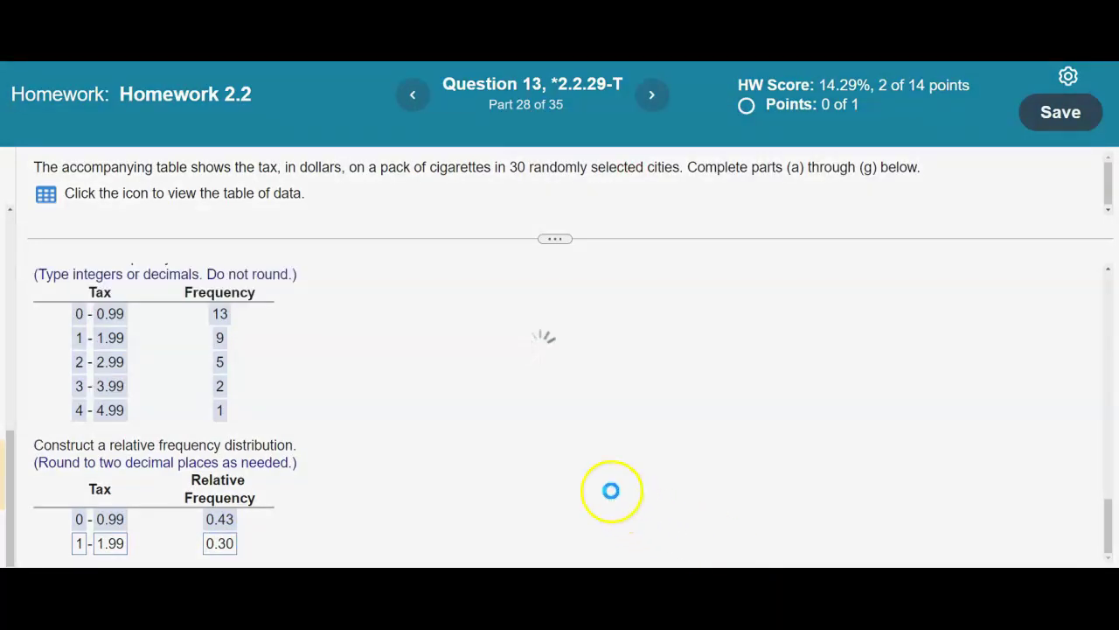
{"action": "left_click", "coordinate": [543, 405]}
Using the StatCrunch table, fill in the third class as 2 - 2.99 with relative frequency 0.17, and submit it
{"action": "left_click", "coordinate": [88, 535]}
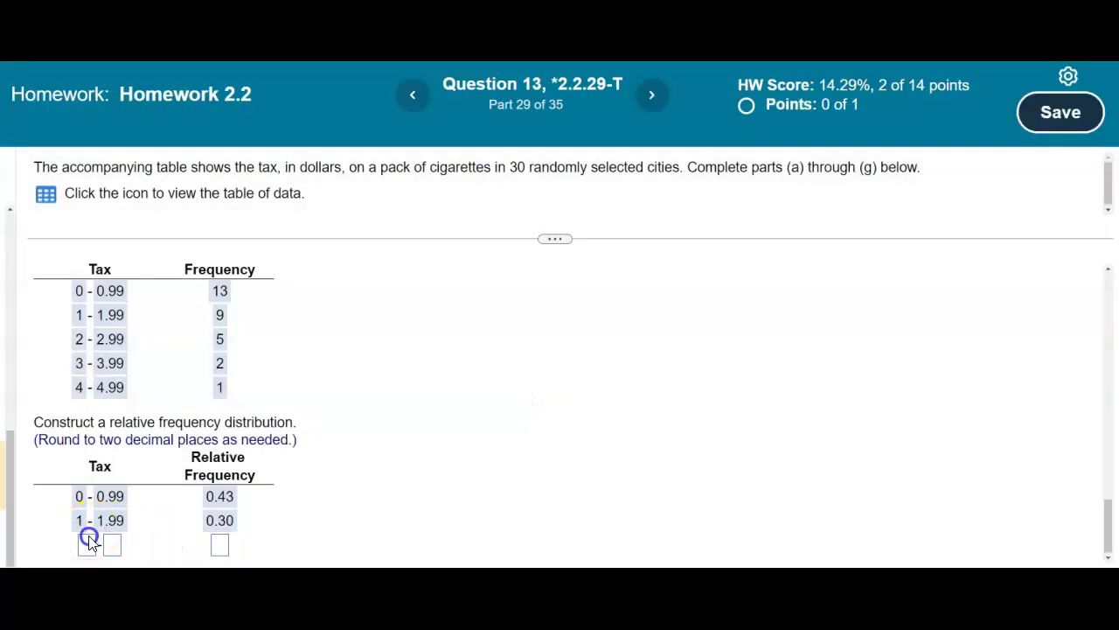
{"action": "type", "text": "2"}
{"action": "left_click", "coordinate": [112, 504]}
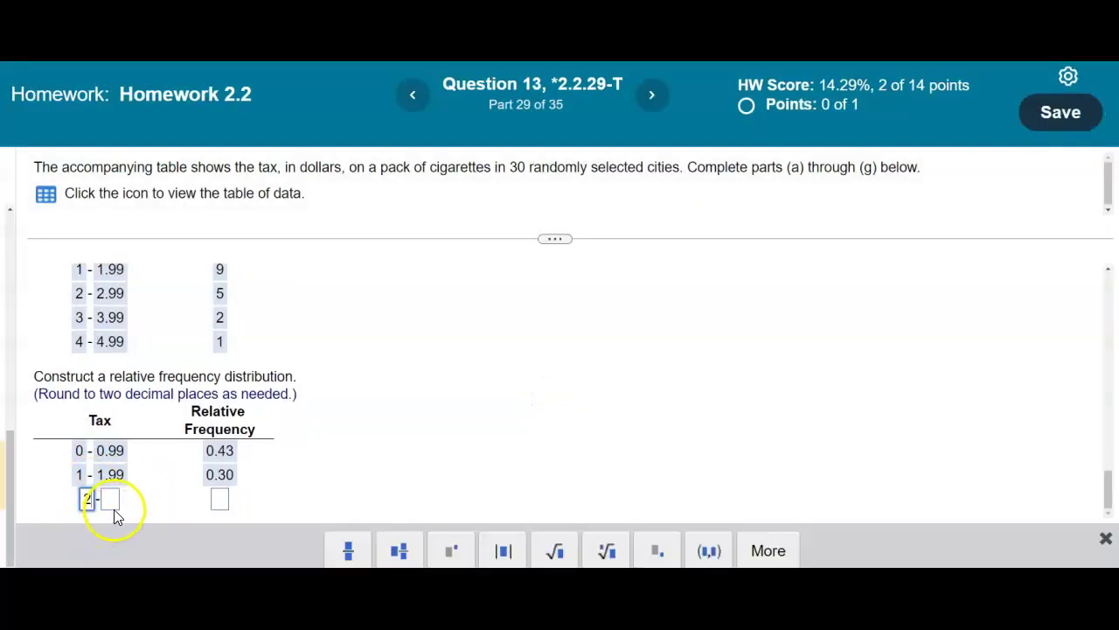
{"action": "type", "text": "2.99"}
{"action": "left_click", "coordinate": [670, 492]}
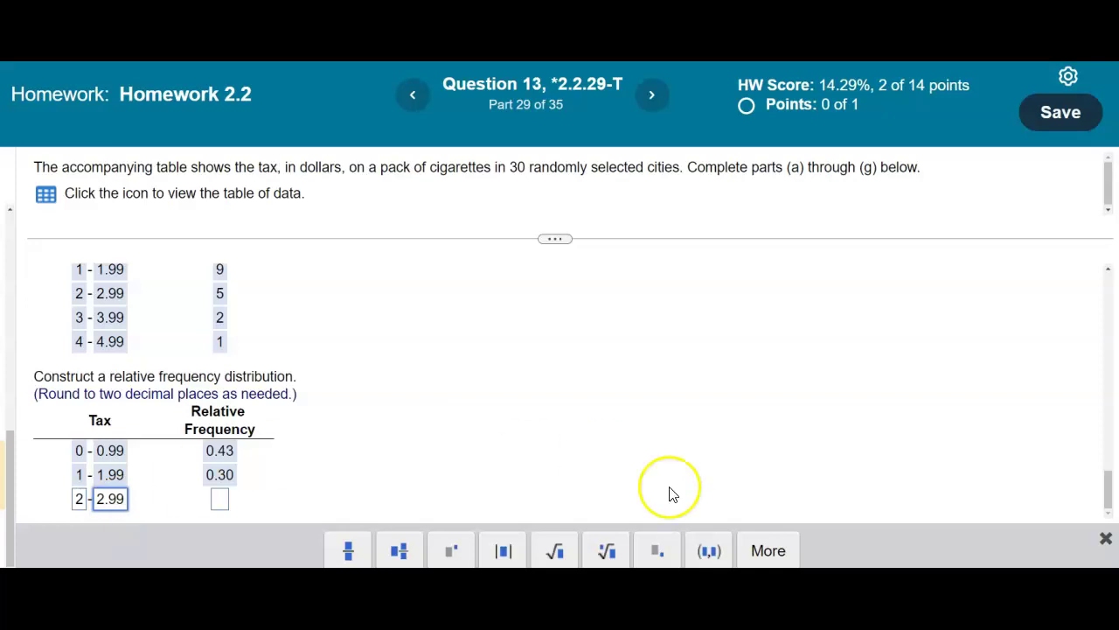
{"action": "left_click", "coordinate": [697, 553]}
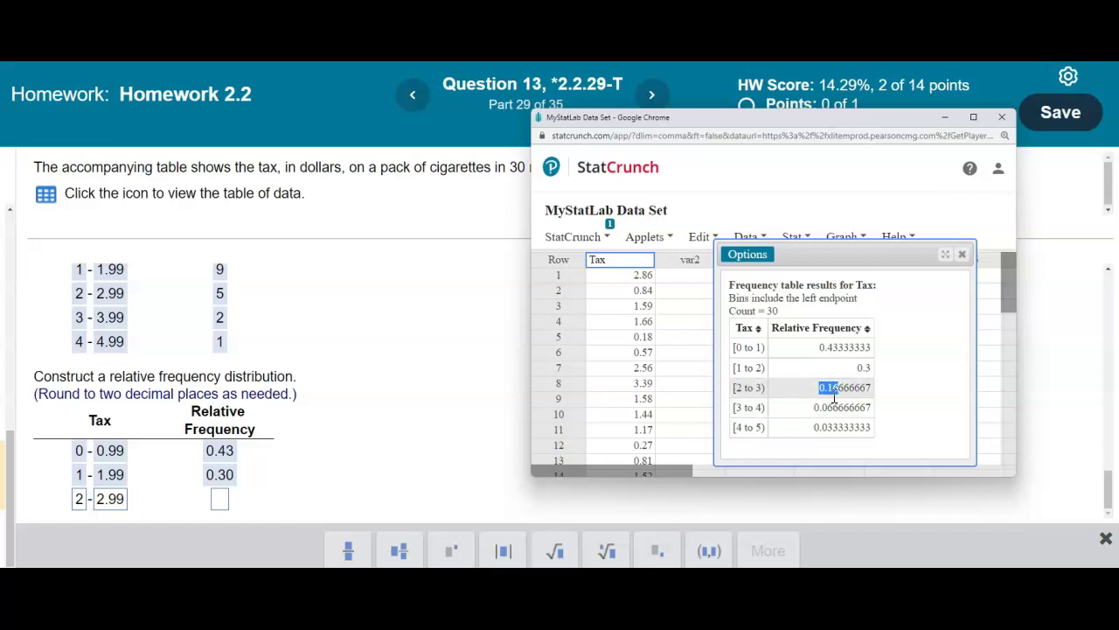
{"action": "left_click", "coordinate": [219, 499]}
{"action": "type", "text": "0.17"}
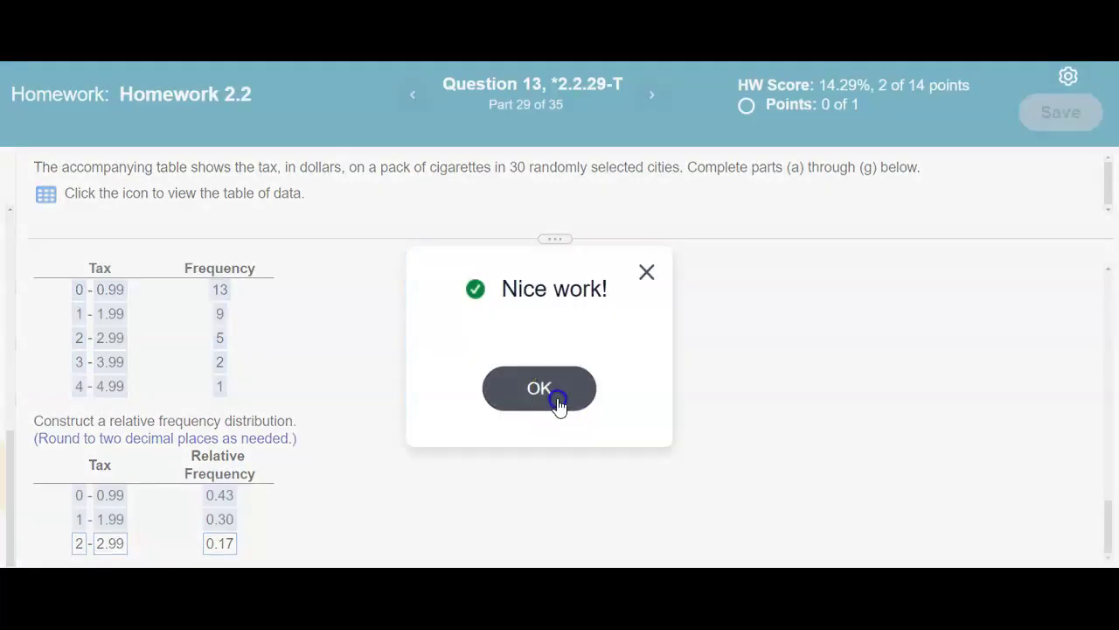
{"action": "left_click", "coordinate": [559, 400]}
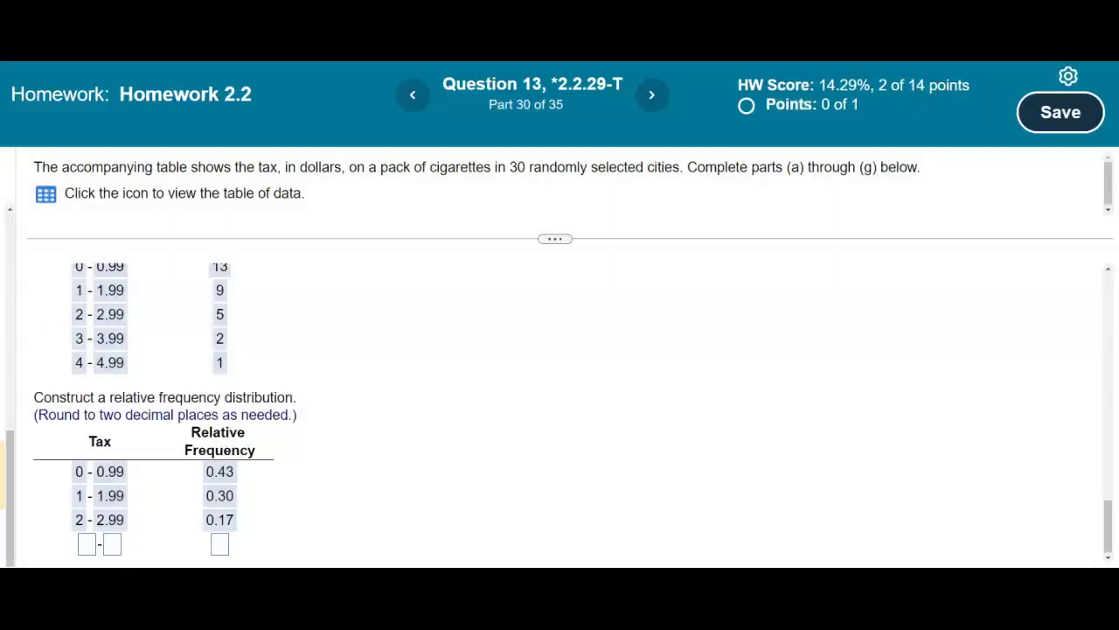
Using the StatCrunch table, fill in the fourth class as 3 - 3.99 with relative frequency 0.07, and submit it
{"action": "left_click", "coordinate": [87, 544]}
{"action": "type", "text": "3"}
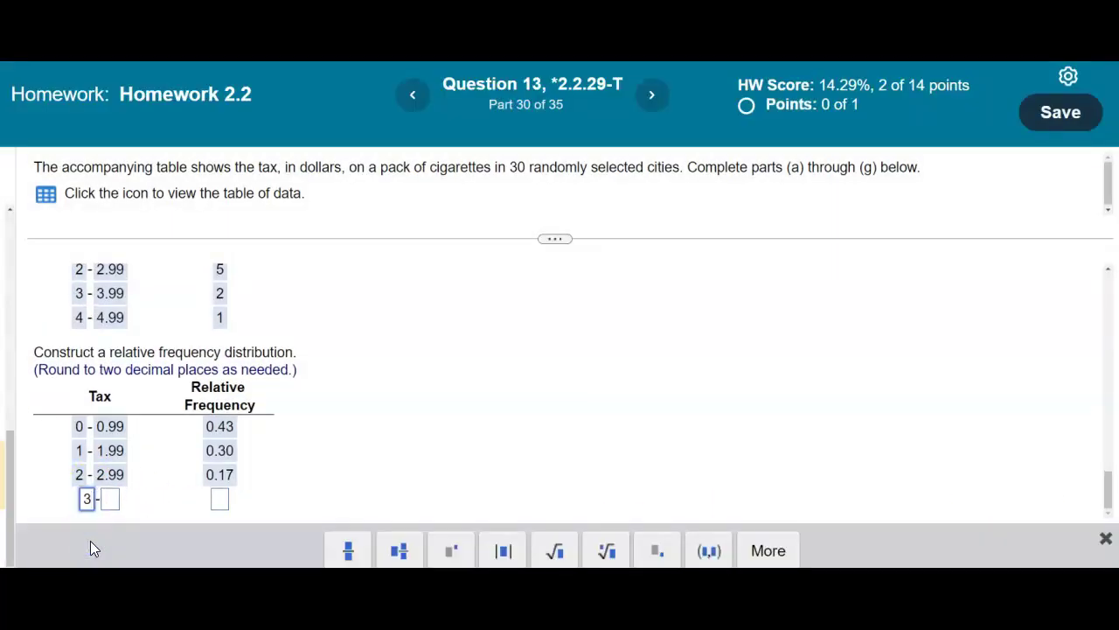
{"action": "left_click", "coordinate": [108, 501]}
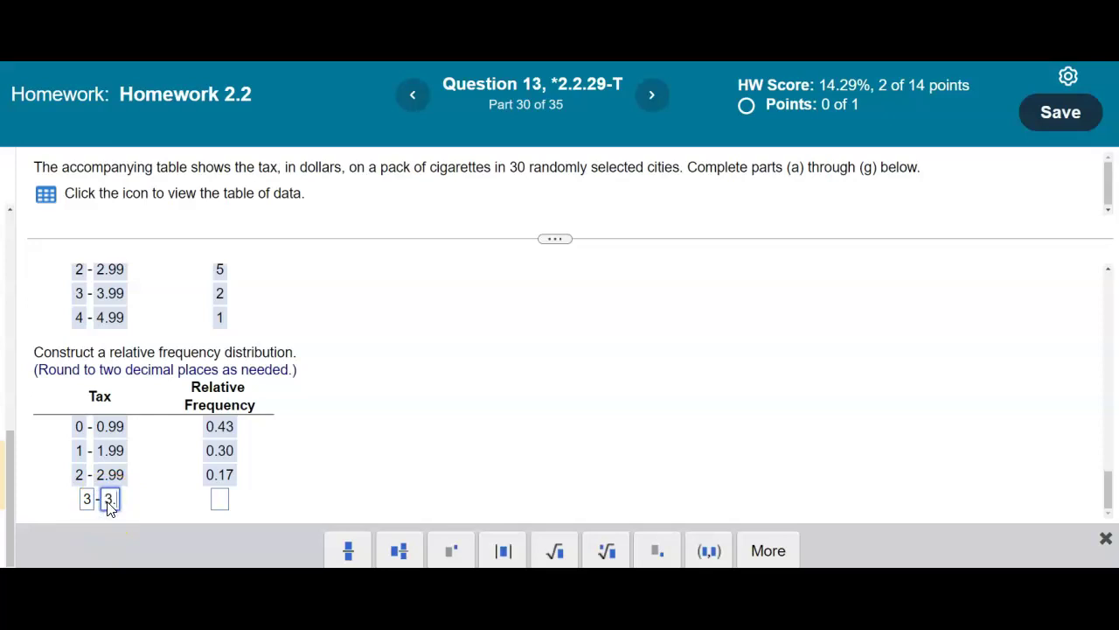
{"action": "key", "text": "alt+Tab"}
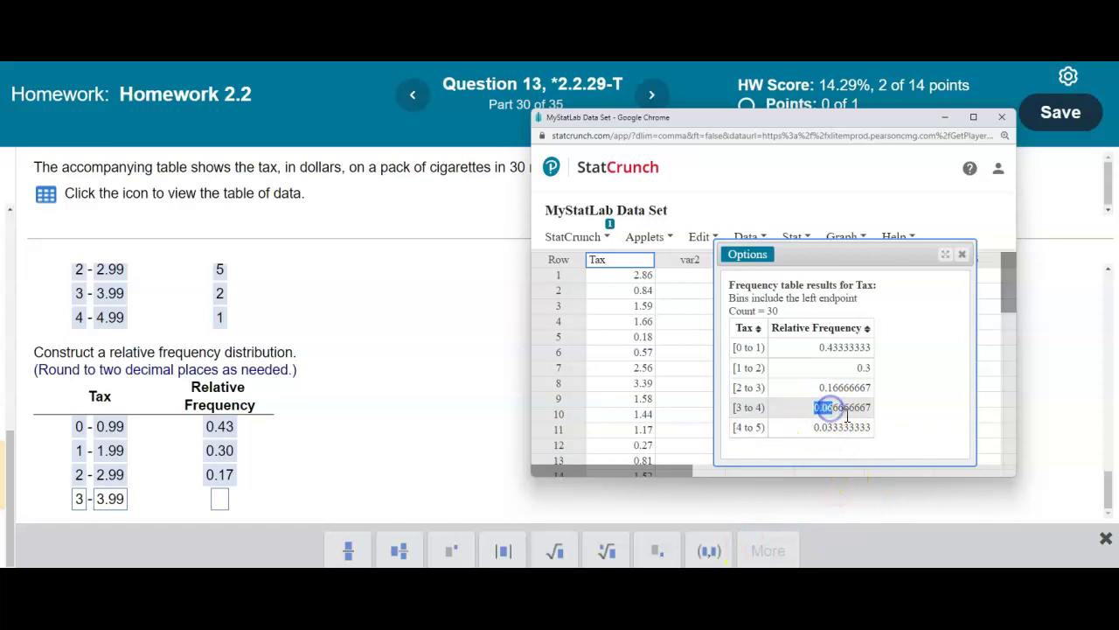
{"action": "double_click", "coordinate": [846, 415]}
{"action": "left_click", "coordinate": [219, 499]}
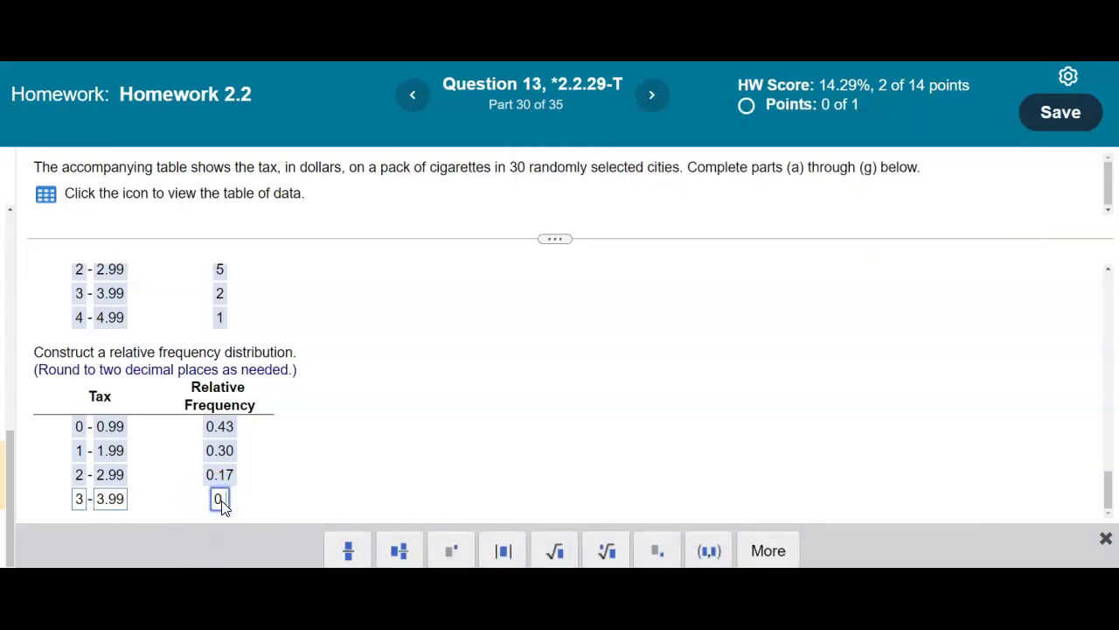
{"action": "left_click", "coordinate": [839, 549]}
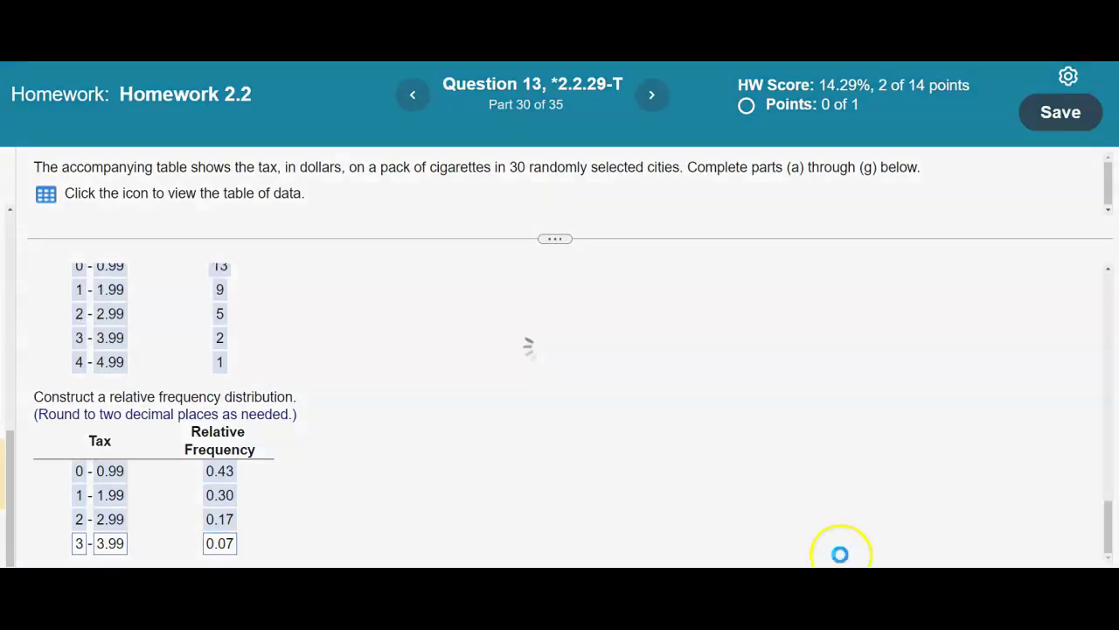
{"action": "left_click", "coordinate": [560, 411]}
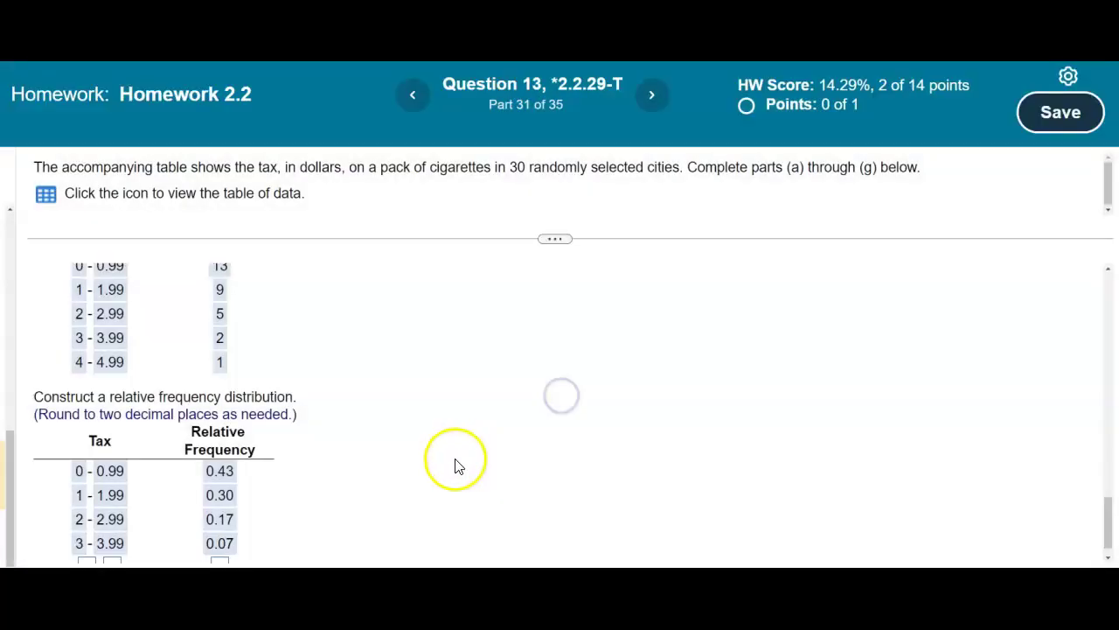
Using the StatCrunch table, fill in the fifth class as 4 - 4.99 with relative frequency 0.03, and submit it
{"action": "left_click", "coordinate": [84, 549]}
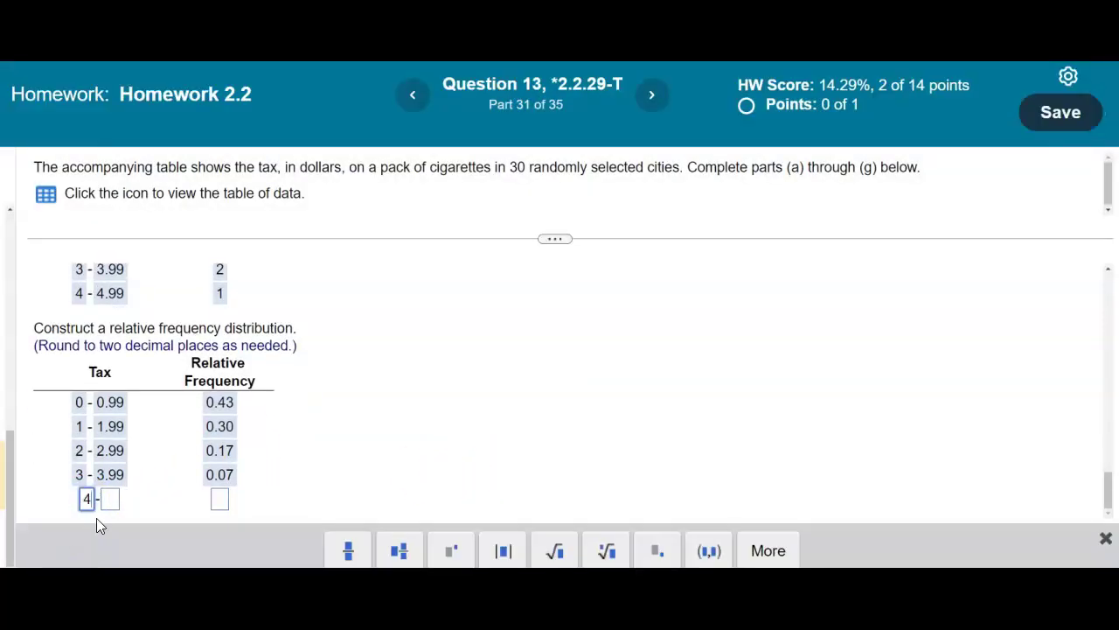
{"action": "left_click", "coordinate": [102, 500]}
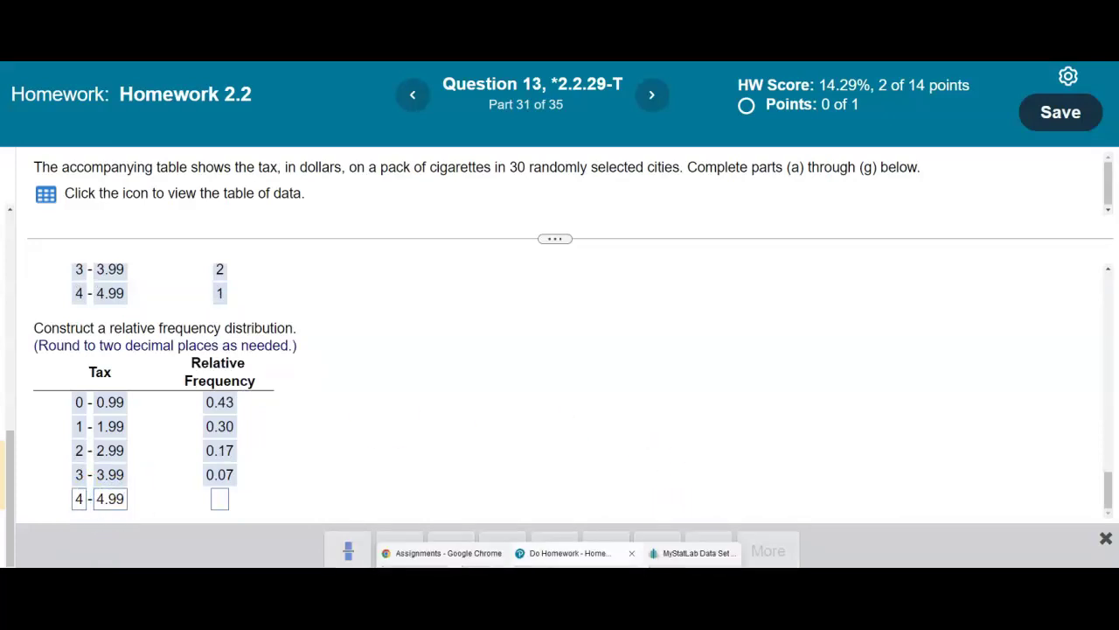
{"action": "left_click", "coordinate": [699, 549]}
{"action": "left_click", "coordinate": [831, 434]}
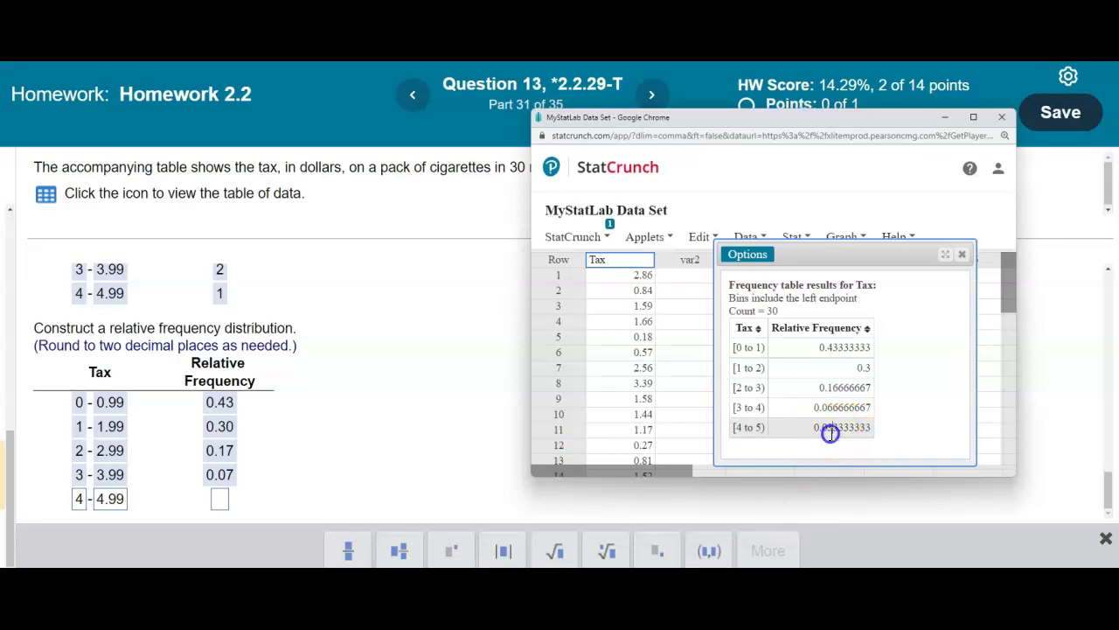
{"action": "left_click", "coordinate": [221, 505]}
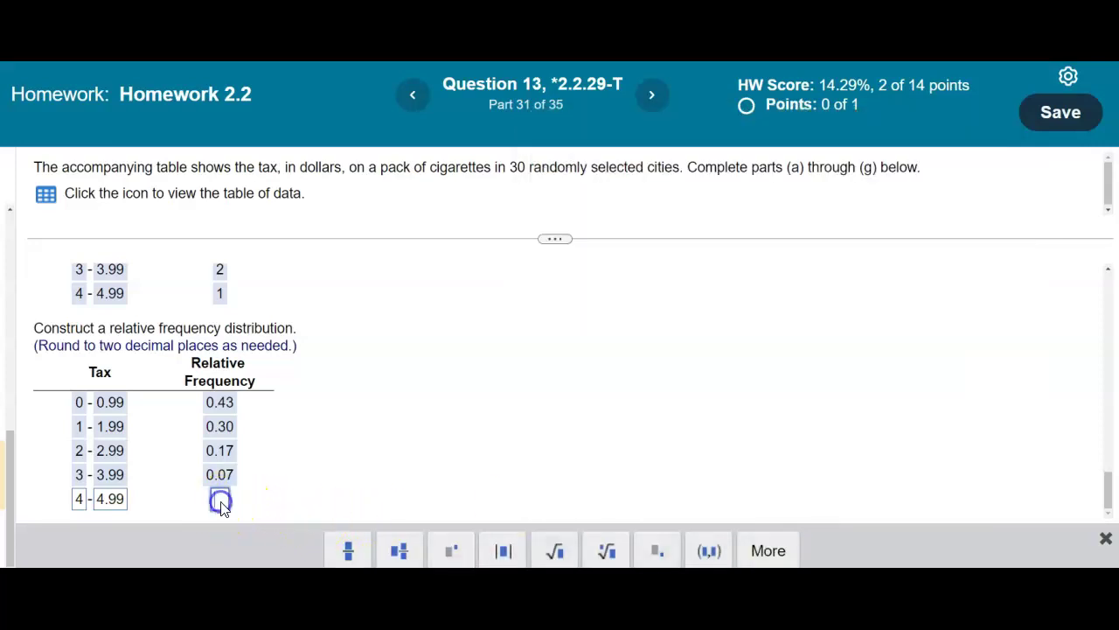
{"action": "key", "text": "Return"}
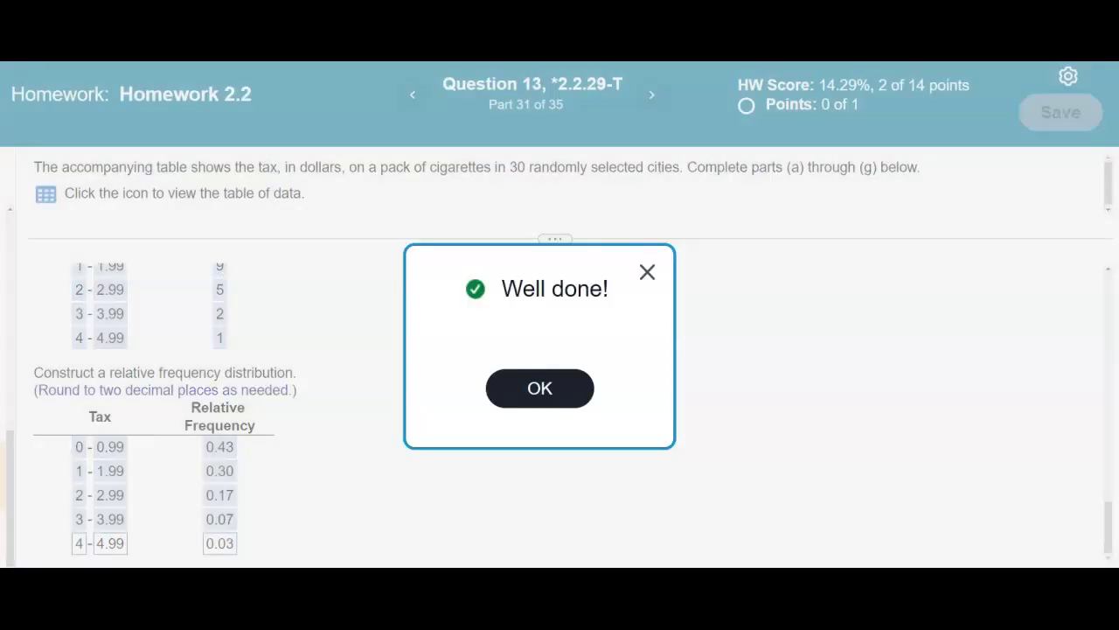
{"action": "left_click", "coordinate": [566, 400]}
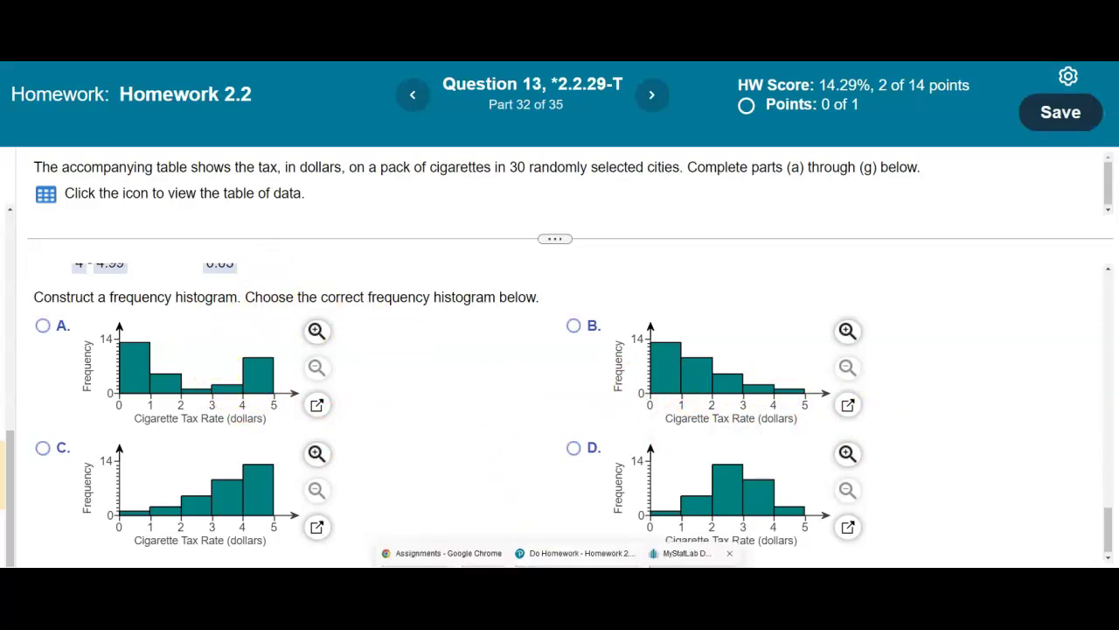
Switch to StatCrunch, close the frequency table results and reopen the hidden Histogram for Tax
{"action": "left_click", "coordinate": [687, 552]}
{"action": "left_click", "coordinate": [966, 261]}
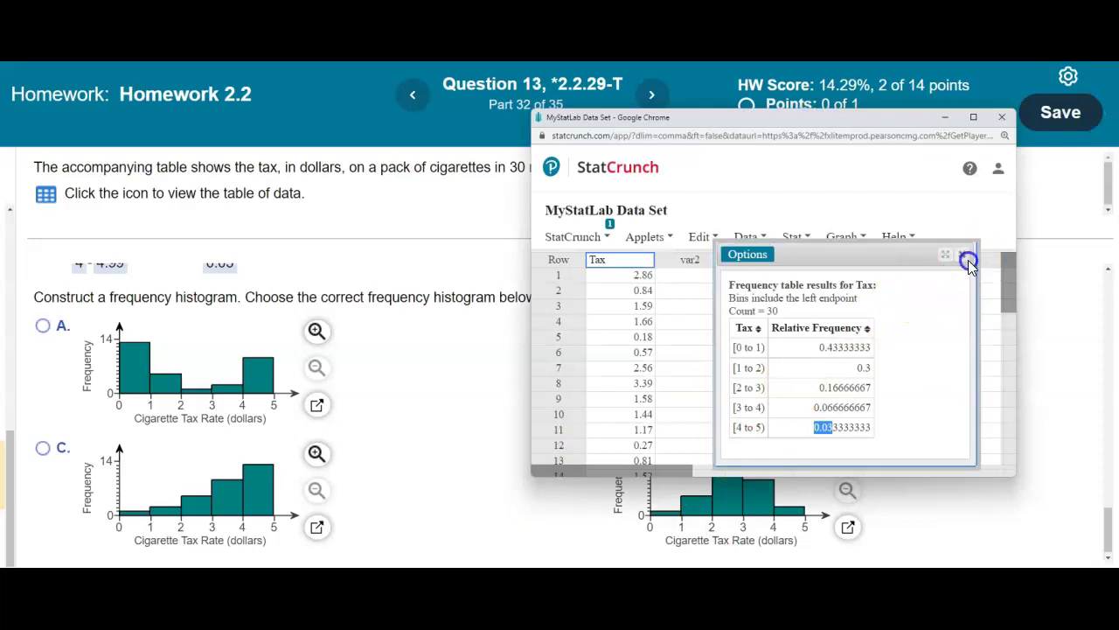
{"action": "left_click", "coordinate": [607, 242]}
{"action": "mouse_move", "coordinate": [597, 303]}
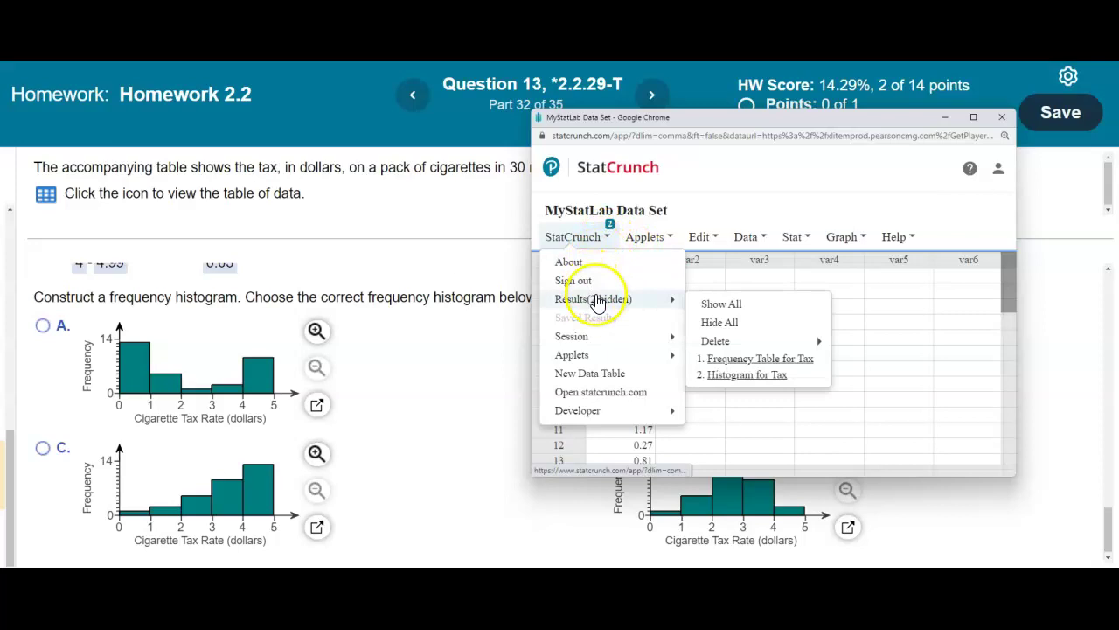
{"action": "left_click", "coordinate": [746, 376]}
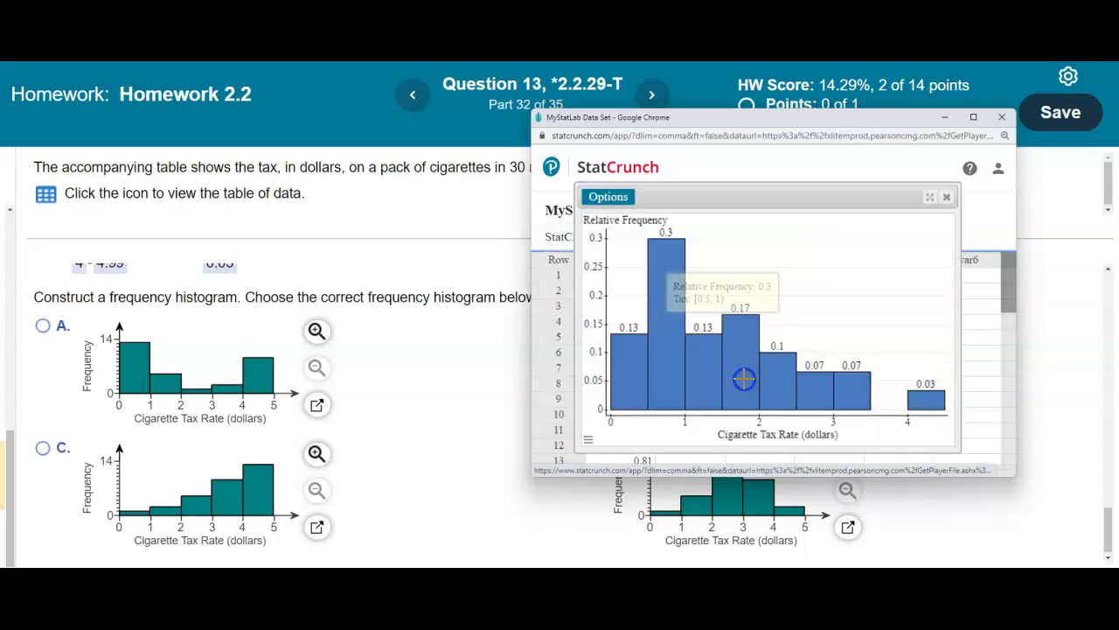
Edit the Tax histogram to type Frequency with a bin width of 1, and recompute it
{"action": "left_click", "coordinate": [623, 199]}
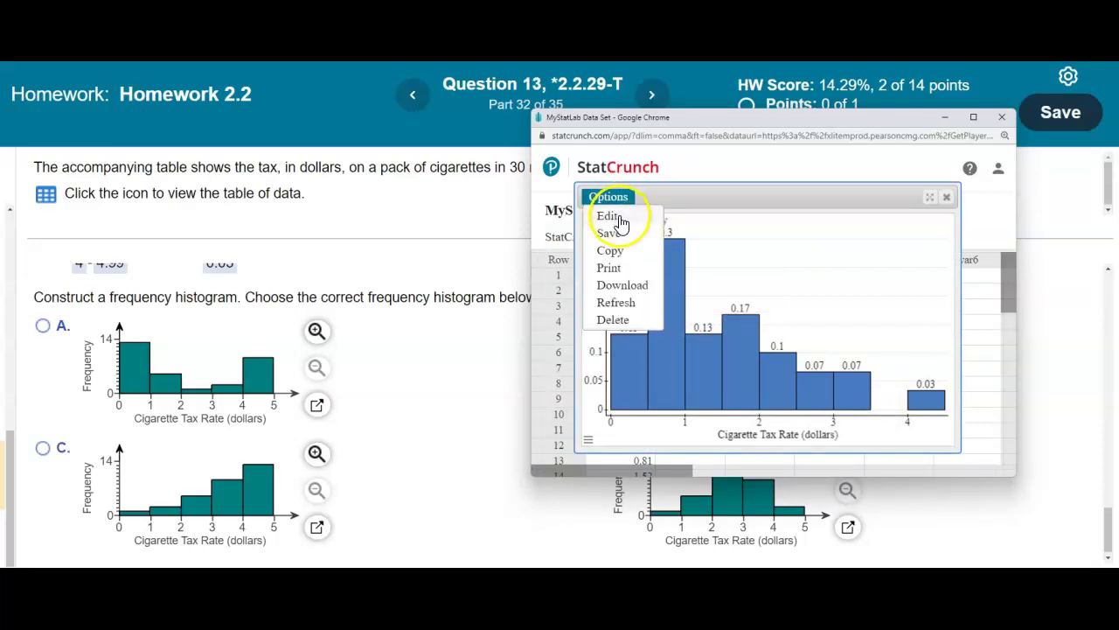
{"action": "left_click", "coordinate": [617, 217]}
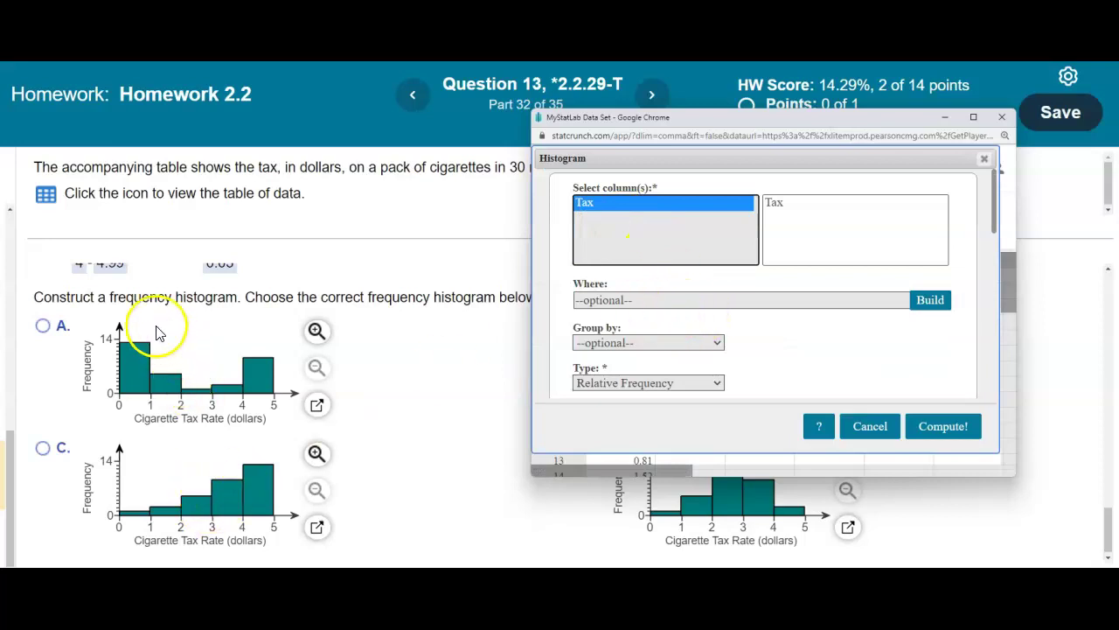
{"action": "left_click", "coordinate": [710, 383]}
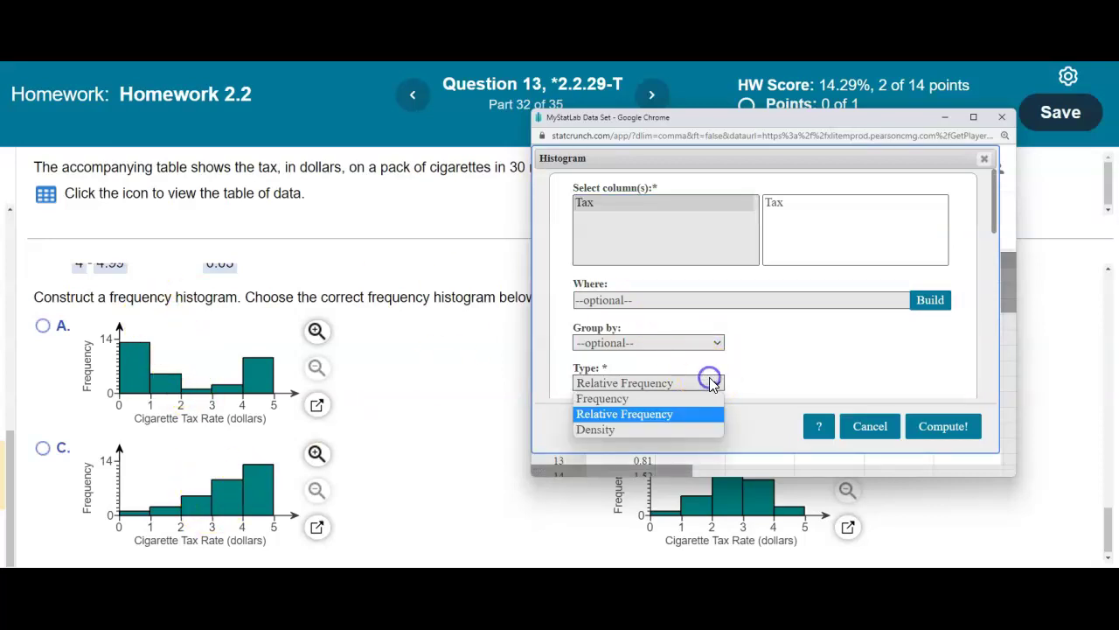
{"action": "left_click", "coordinate": [669, 397]}
{"action": "left_click", "coordinate": [997, 261]}
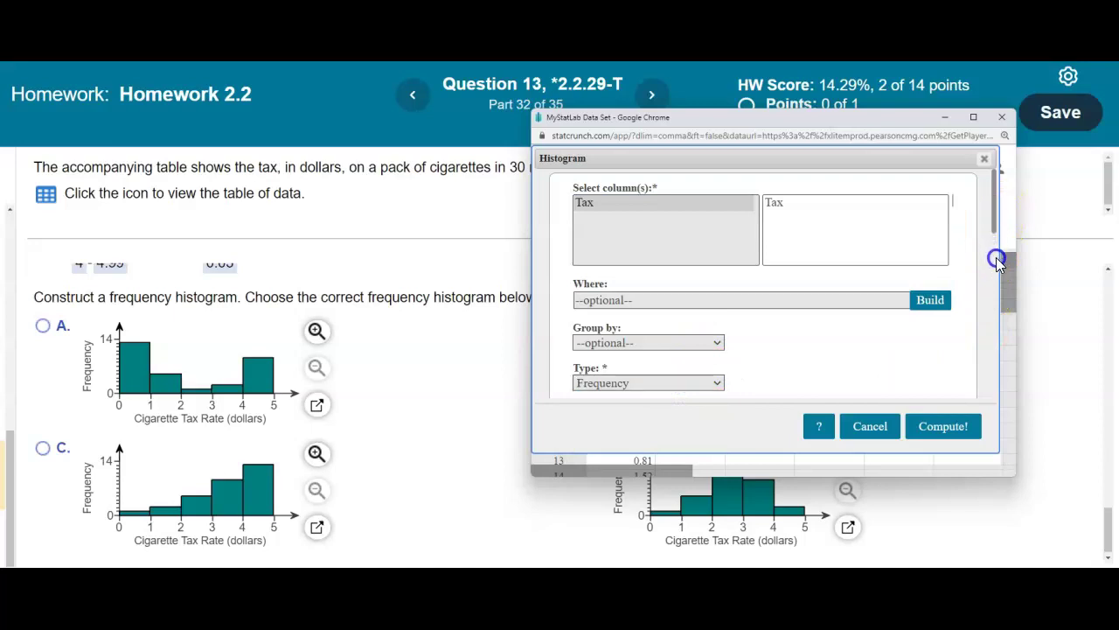
{"action": "left_click_drag", "start_coordinate": [996, 220], "coordinate": [991, 253]}
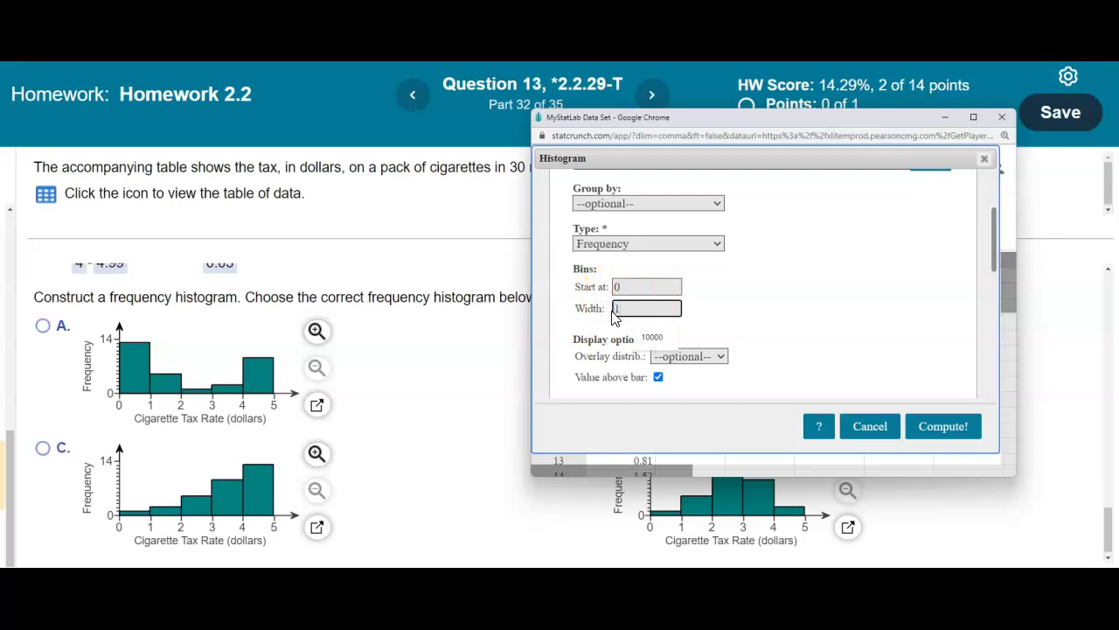
{"action": "left_click_drag", "start_coordinate": [994, 263], "coordinate": [996, 367]}
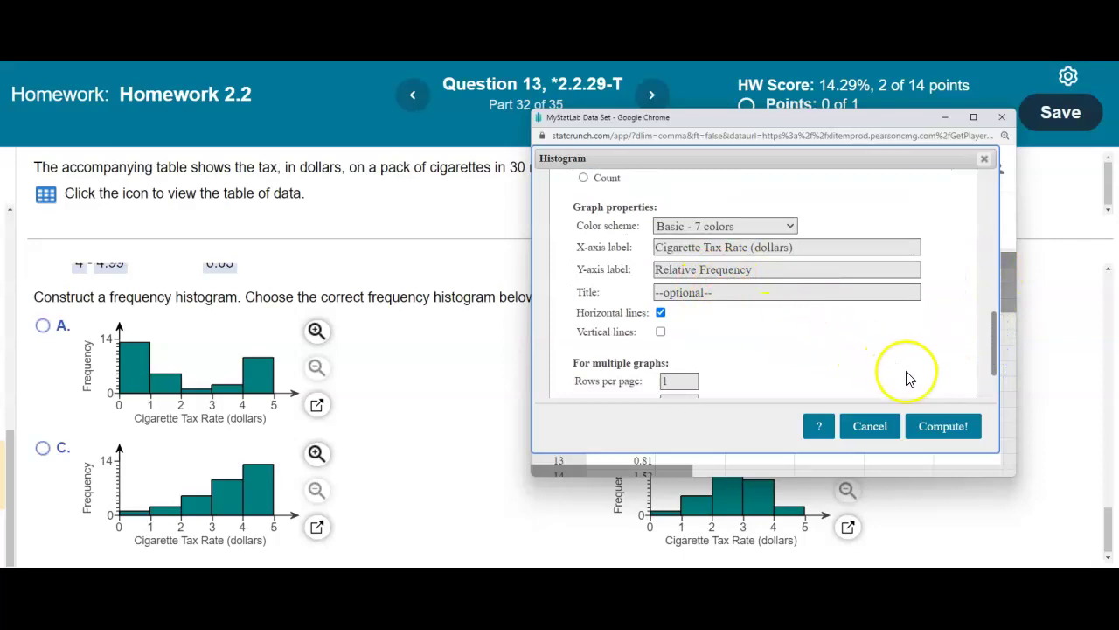
{"action": "left_click", "coordinate": [940, 426]}
Widen the StatCrunch histogram to compare it with the answer choices, then choose frequency histogram B and submit it
{"action": "left_click_drag", "start_coordinate": [716, 351], "coordinate": [622, 371]}
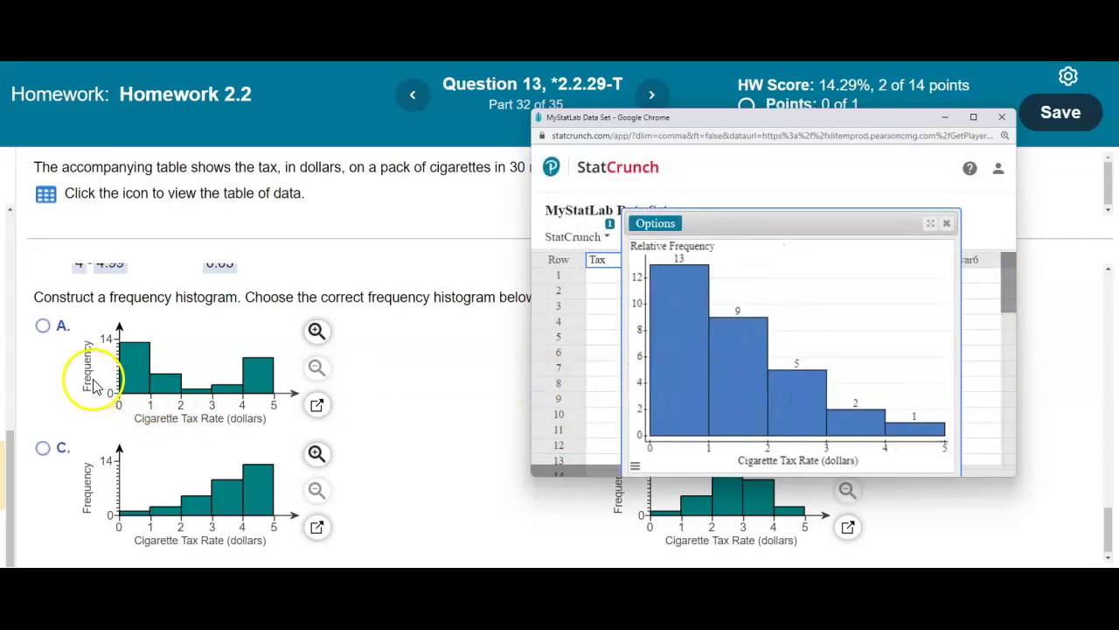
{"action": "left_click_drag", "start_coordinate": [756, 132], "coordinate": [298, 165]}
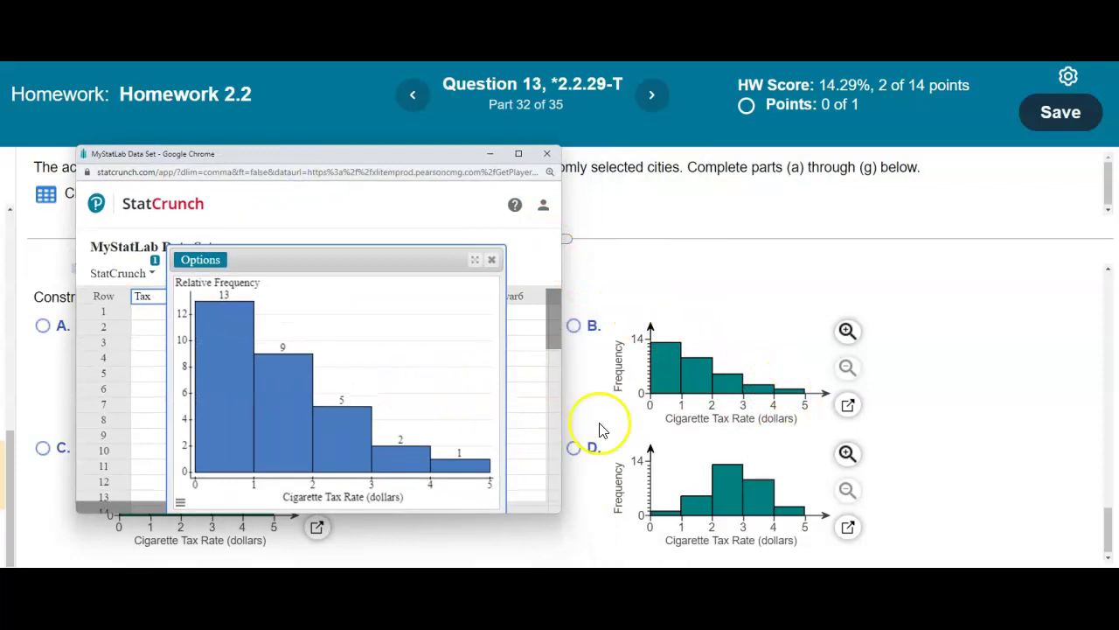
{"action": "left_click", "coordinate": [576, 336]}
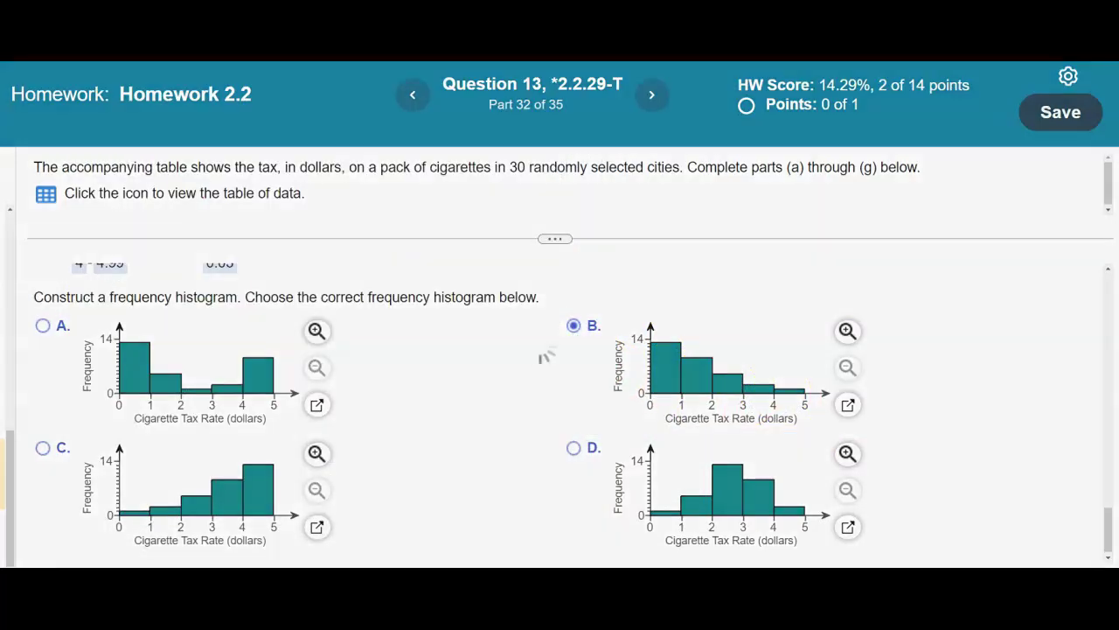
{"action": "left_click", "coordinate": [551, 395]}
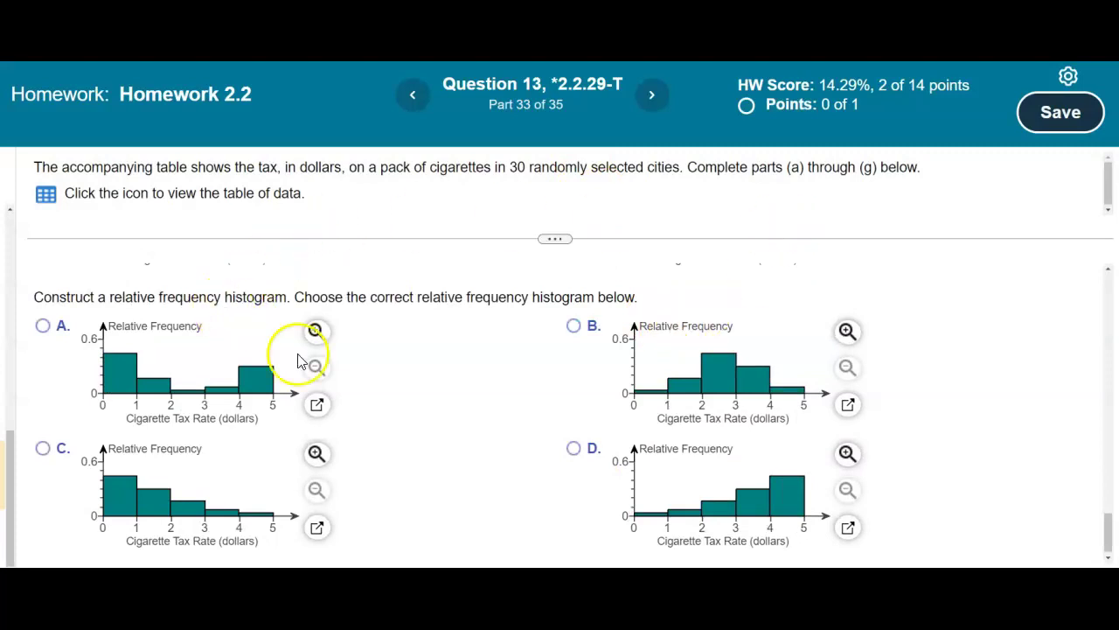
Switch to StatCrunch, change the Tax histogram's type to Relative Frequency and recompute it
{"action": "mouse_move", "coordinate": [560, 566]}
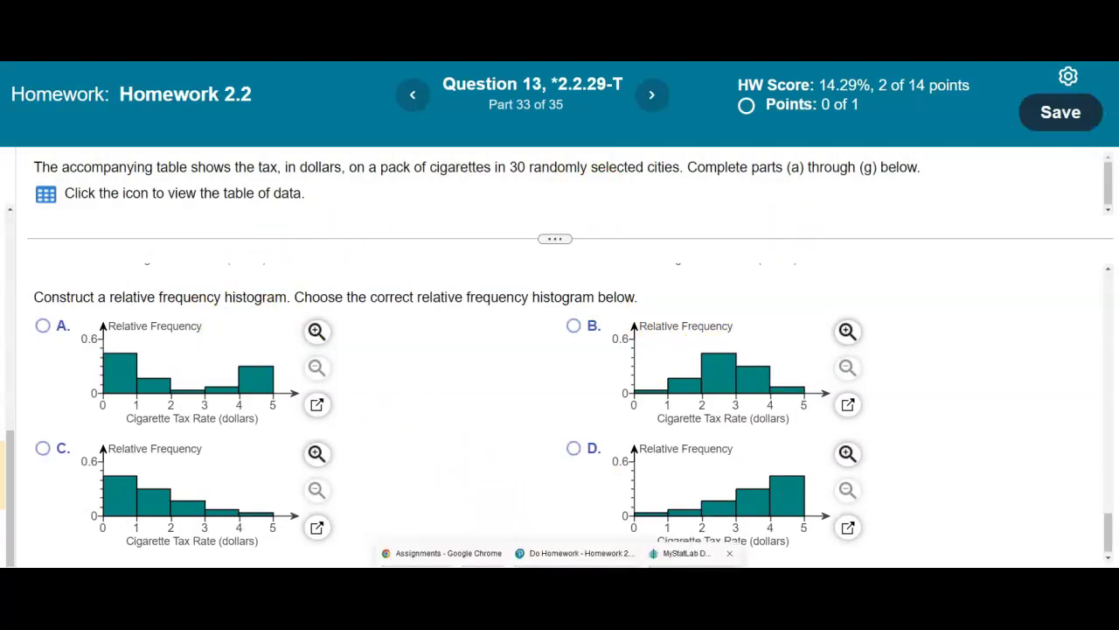
{"action": "left_click", "coordinate": [683, 553]}
{"action": "left_click_drag", "start_coordinate": [411, 162], "coordinate": [895, 79]}
{"action": "left_click", "coordinate": [680, 176]}
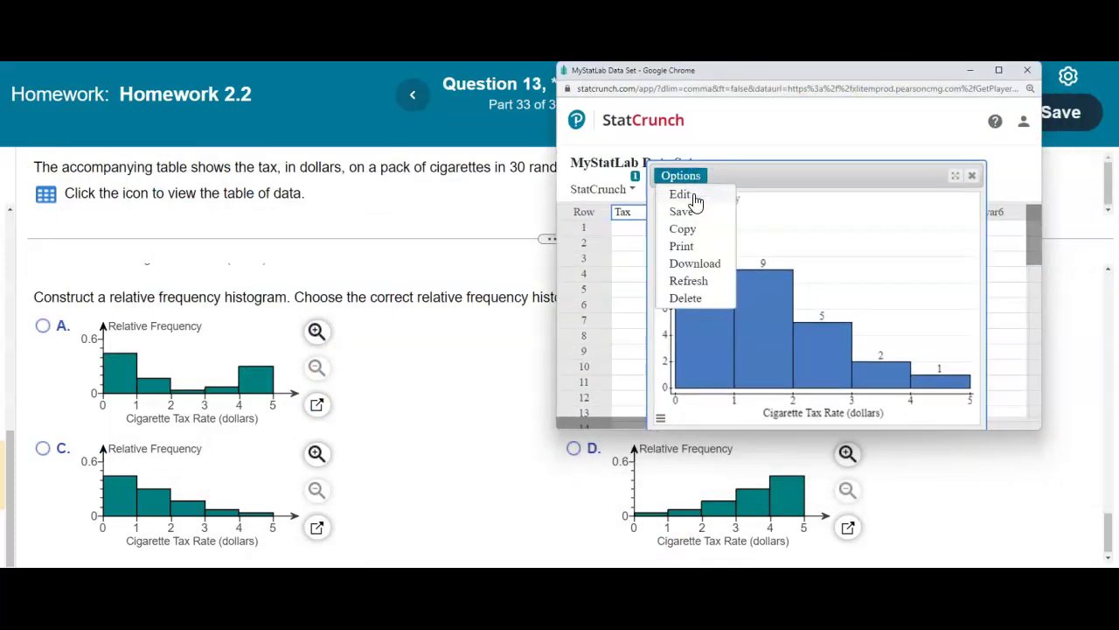
{"action": "left_click", "coordinate": [696, 199]}
{"action": "left_click", "coordinate": [738, 338]}
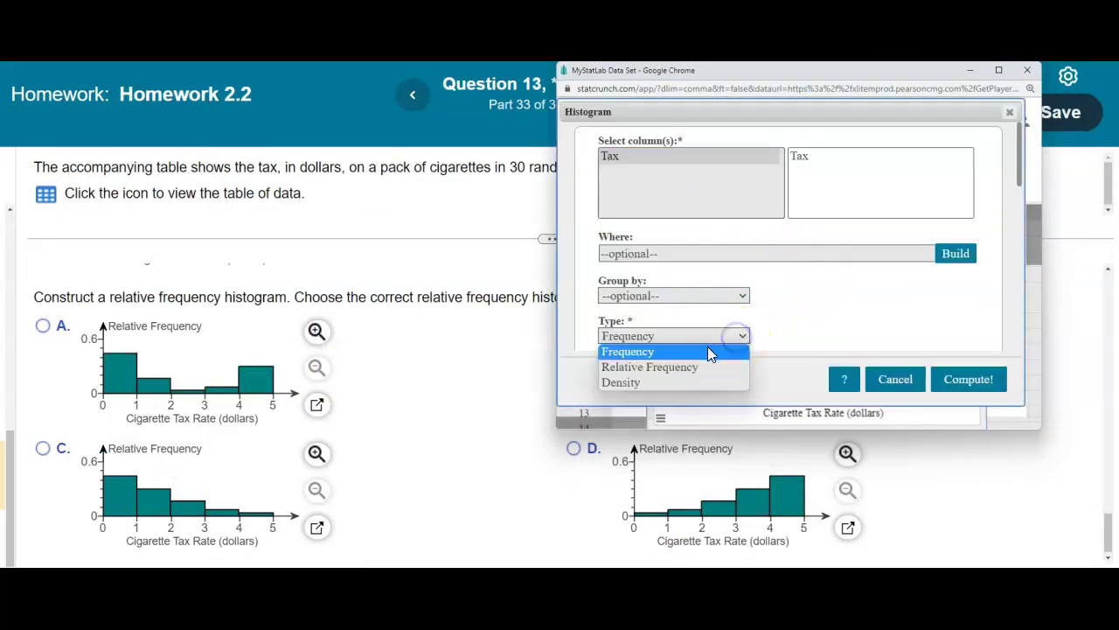
{"action": "left_click", "coordinate": [700, 380]}
{"action": "left_click", "coordinate": [731, 334]}
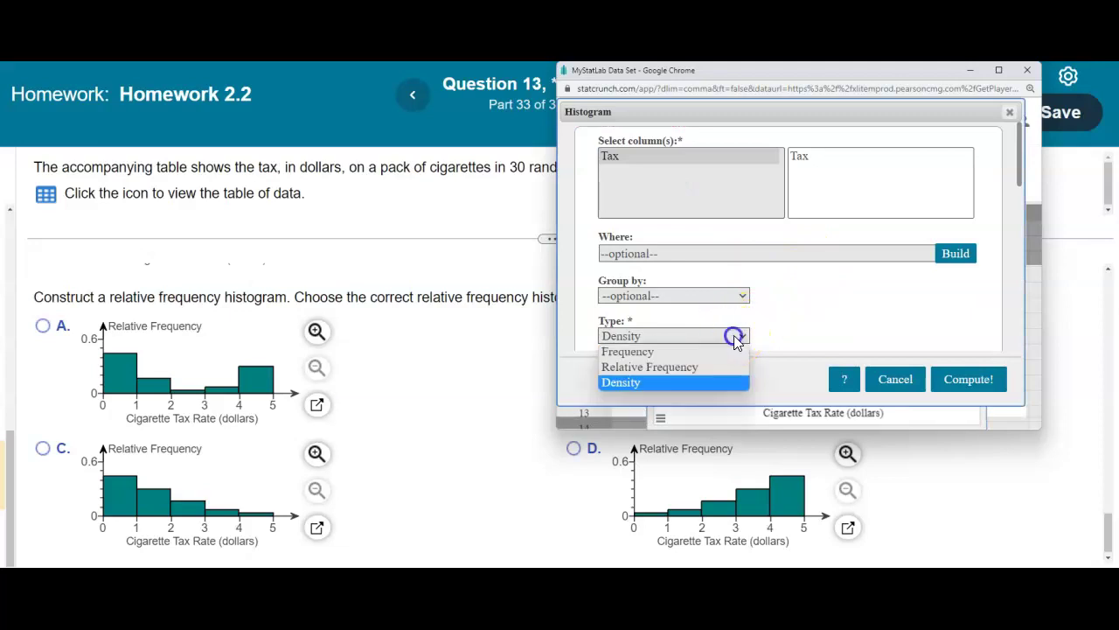
{"action": "left_click", "coordinate": [705, 368]}
{"action": "left_click", "coordinate": [975, 379]}
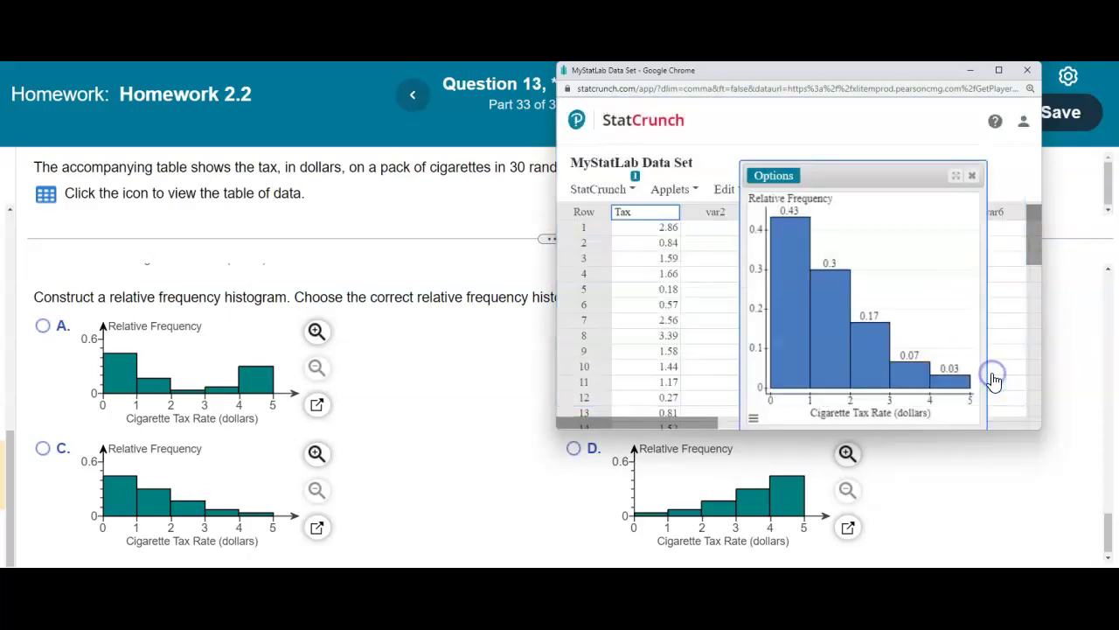
Widen the StatCrunch histogram to compare it with the answer choices, then choose relative frequency histogram C and submit it
{"action": "left_click_drag", "start_coordinate": [740, 300], "coordinate": [581, 287]}
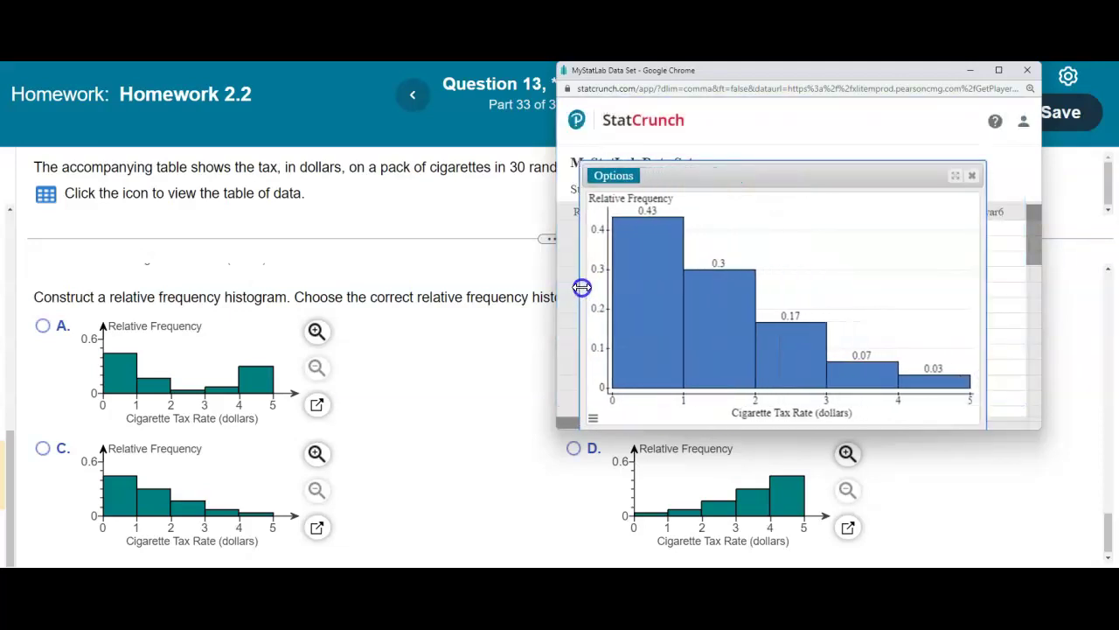
{"action": "left_click_drag", "start_coordinate": [771, 85], "coordinate": [880, 157]}
{"action": "left_click_drag", "start_coordinate": [819, 77], "coordinate": [1040, 177]}
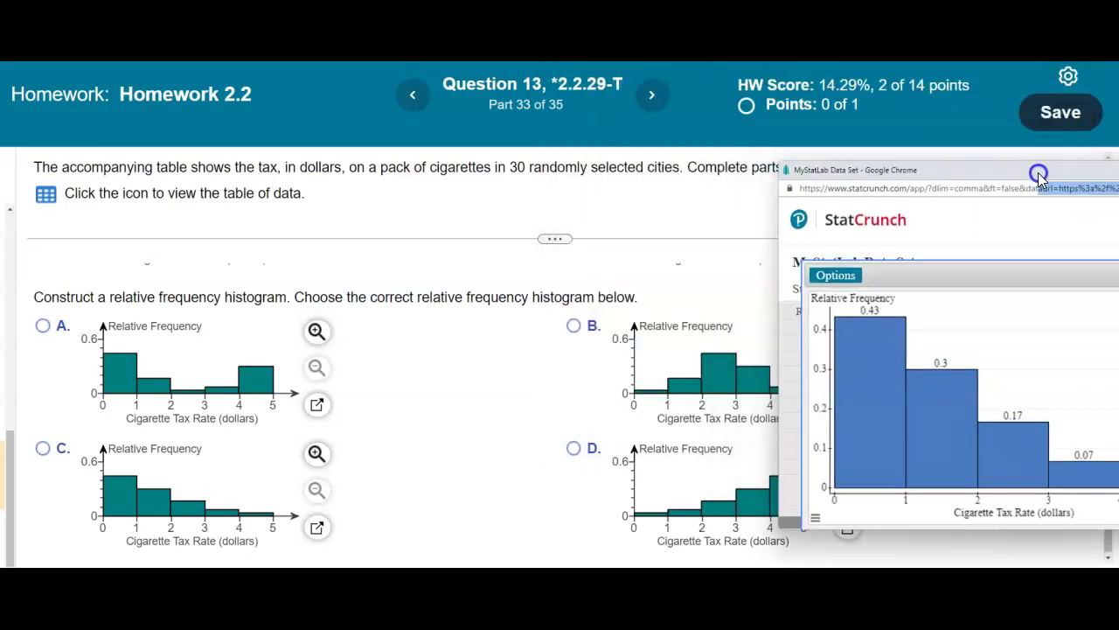
{"action": "left_click", "coordinate": [44, 449]}
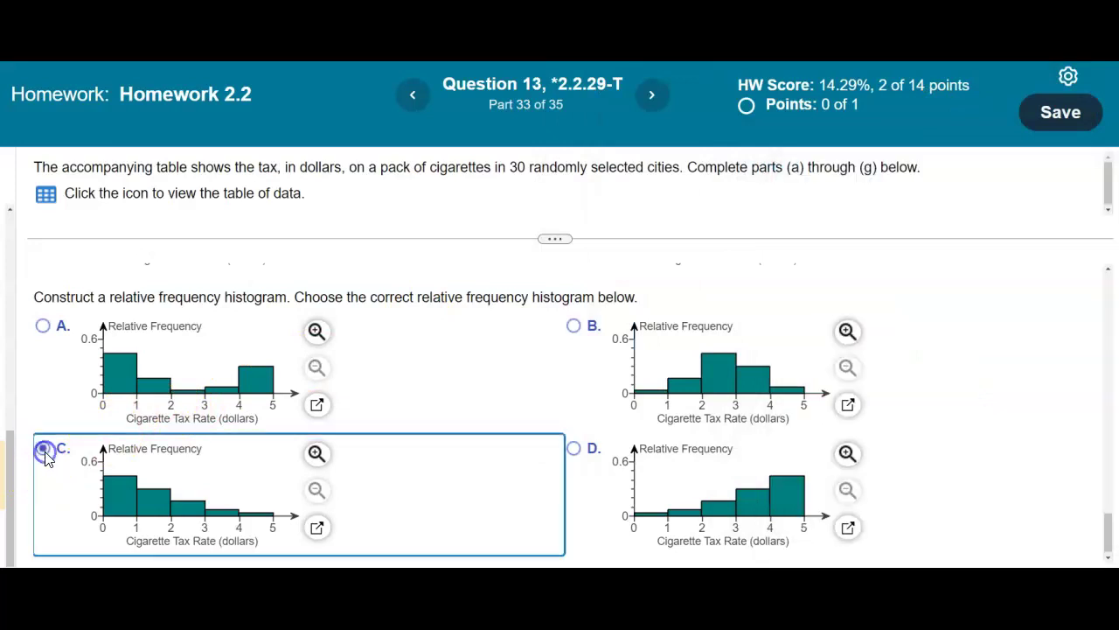
{"action": "left_click", "coordinate": [875, 595]}
{"action": "left_click", "coordinate": [549, 397]}
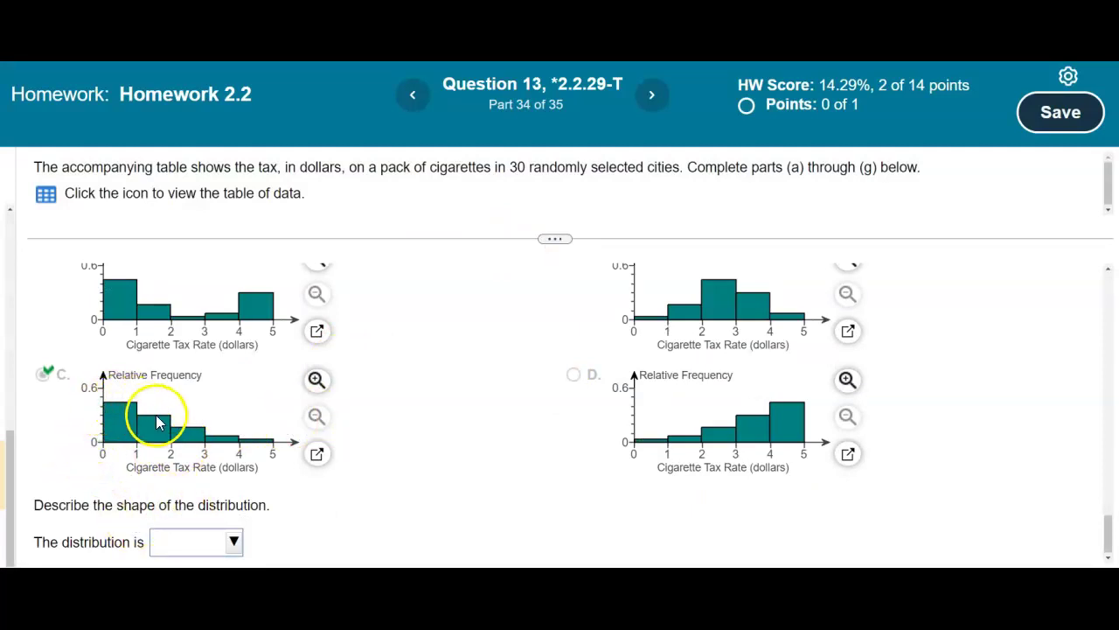
Answer that the distribution is skewed right and, for part (g), that both distributions have a similar shape, so either works well
{"action": "left_click", "coordinate": [233, 536]}
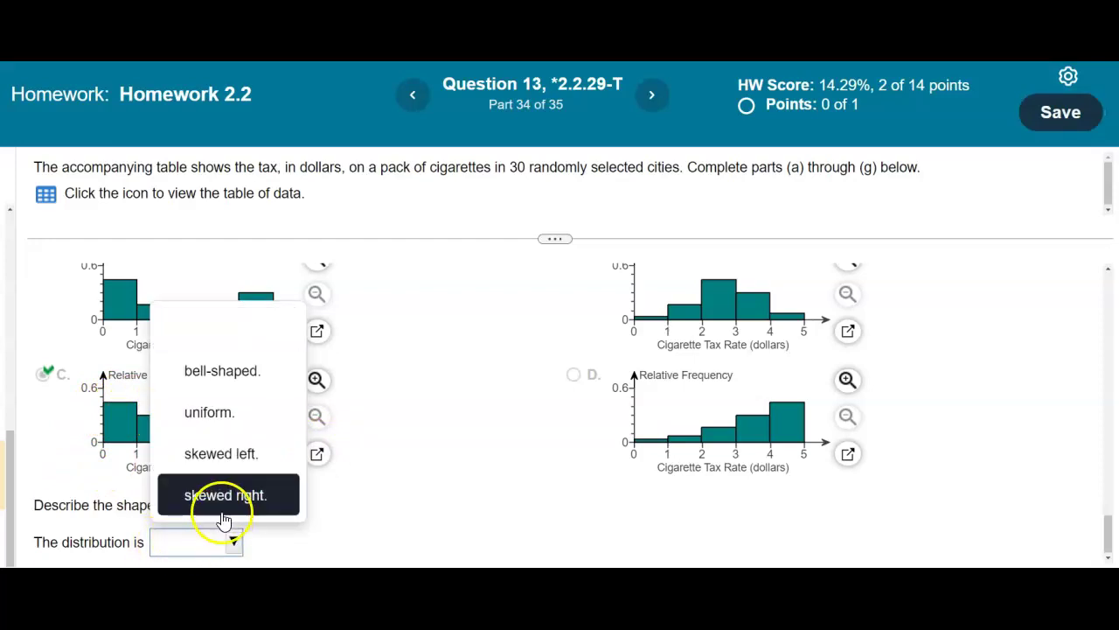
{"action": "left_click", "coordinate": [233, 508]}
{"action": "left_click", "coordinate": [994, 577]}
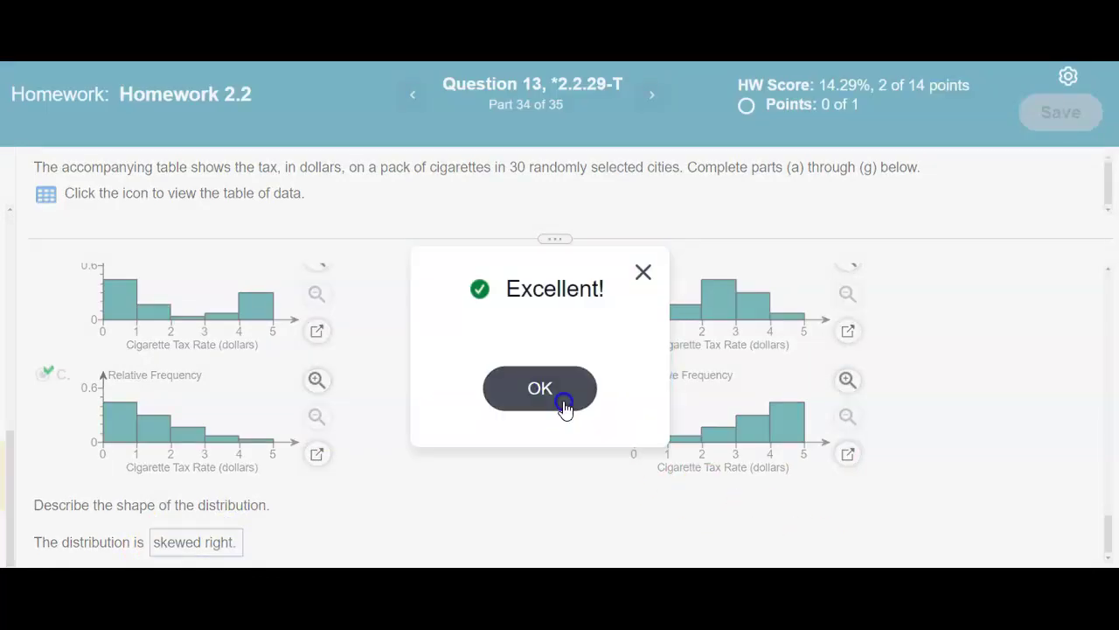
{"action": "left_click", "coordinate": [565, 406]}
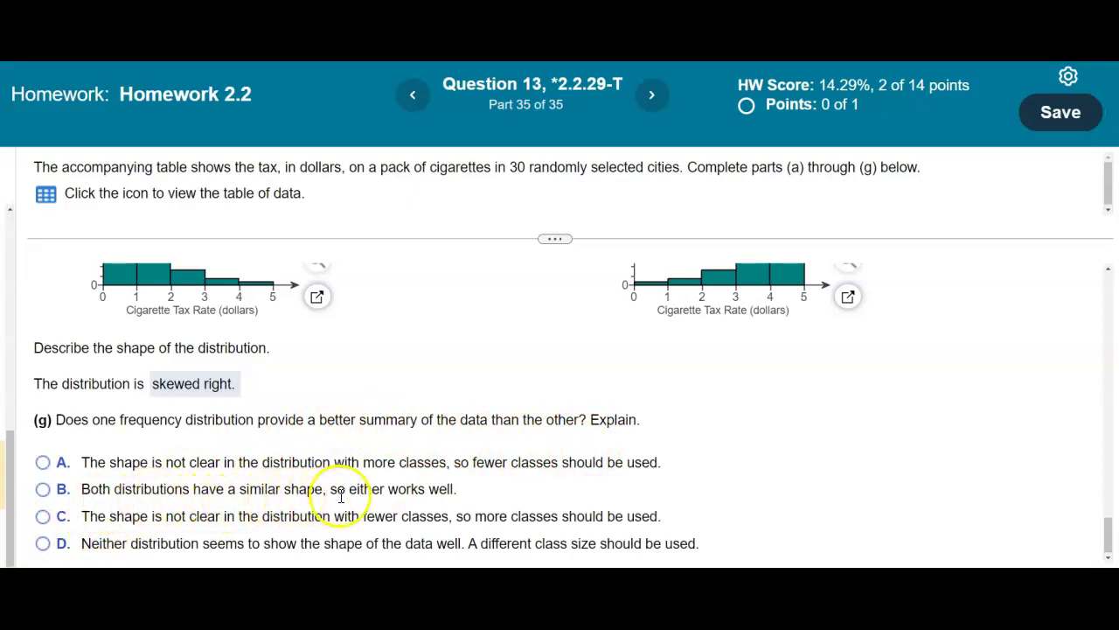
{"action": "left_click", "coordinate": [42, 489]}
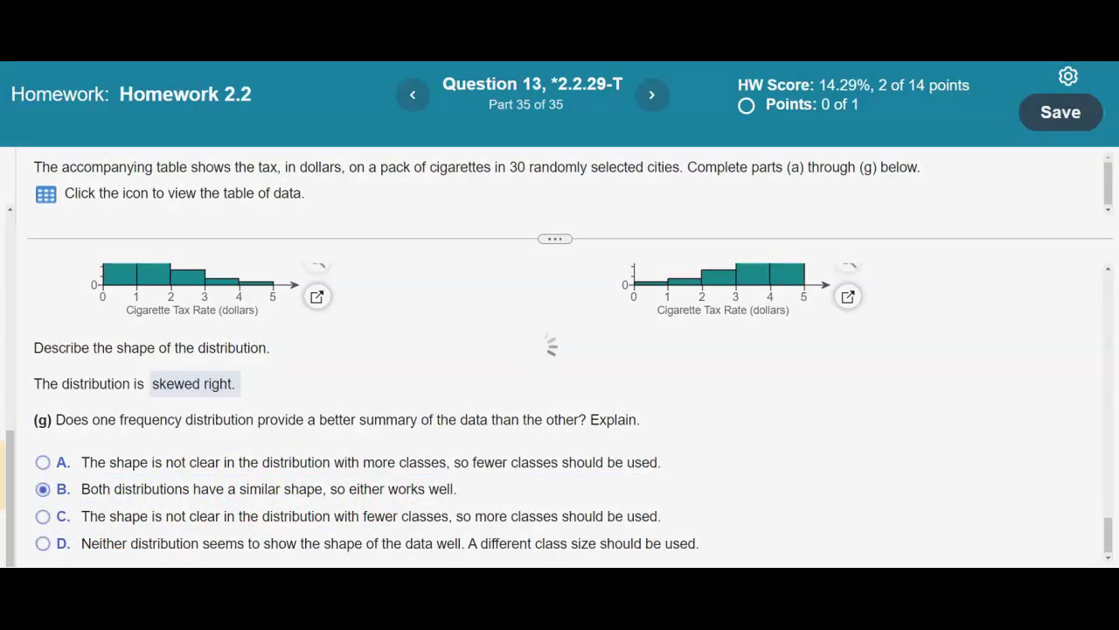
{"action": "left_click", "coordinate": [644, 271]}
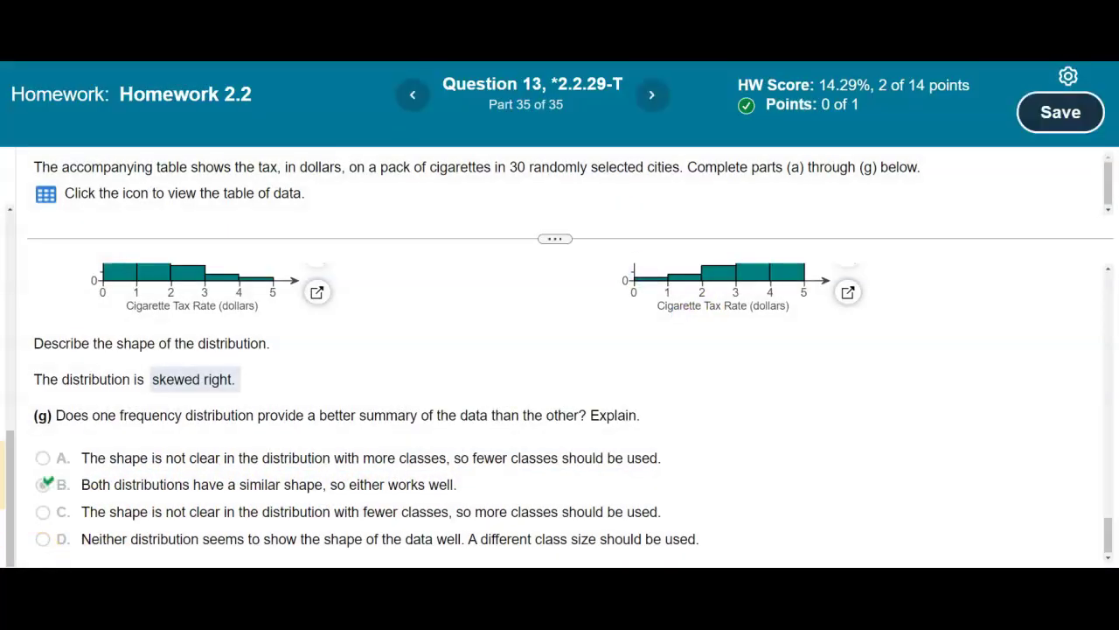